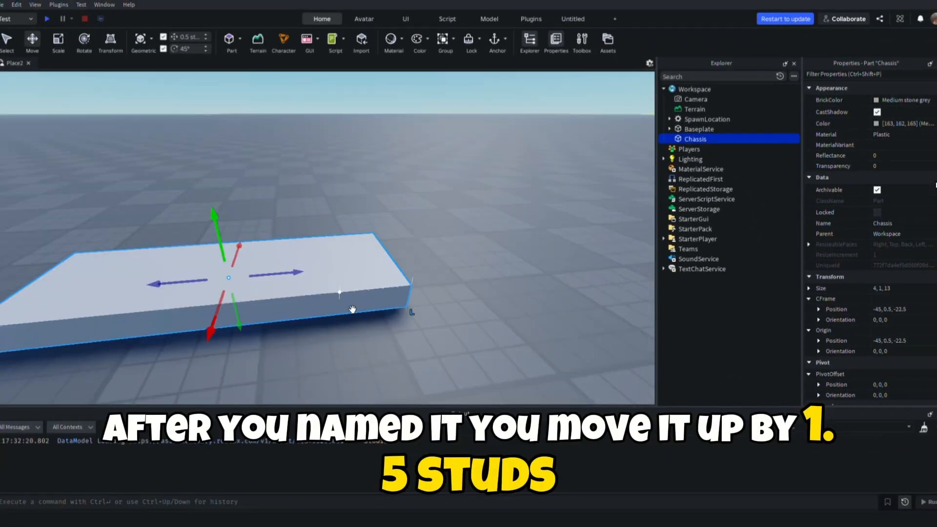
Reposition the Chassis part and raise it above the baseplate to position -45, 2, -22.5
left_click_drag(221, 231, 218, 207)
right_click_drag(222, 215, 227, 234)
key("ctrl+z")
left_click(372, 189)
left_click(382, 230)
right_click_drag(383, 230, 366, 218)
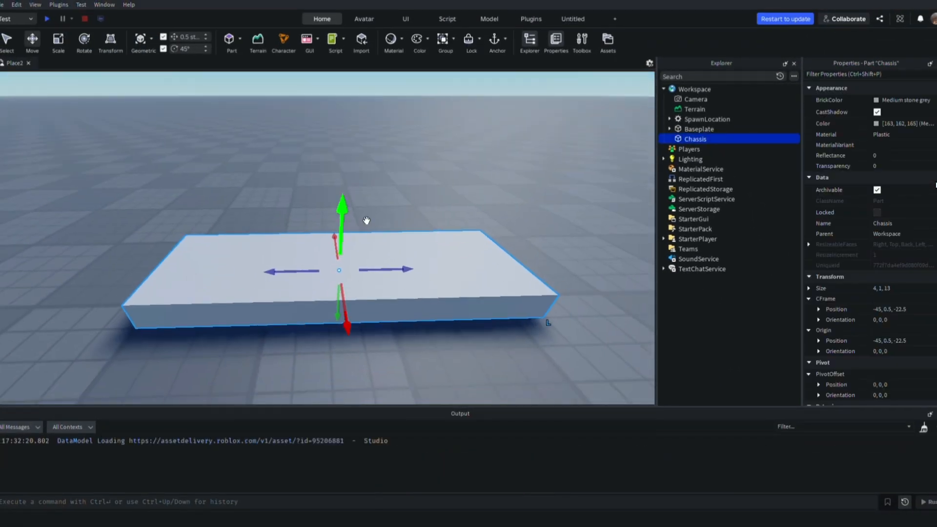
left_click_drag(343, 205, 362, 147)
left_click(362, 146)
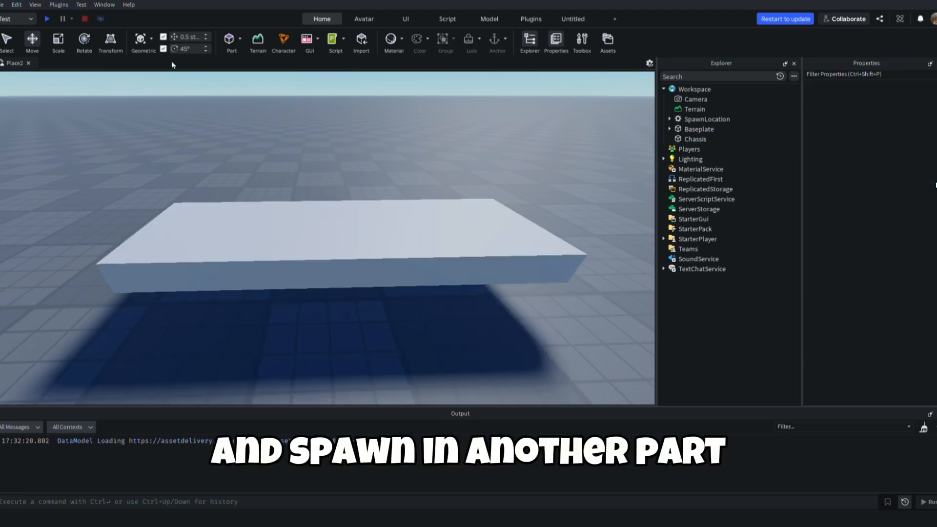
Insert a new block part and scale it to an upright 1 × 3 × 1 block
left_click(229, 40)
left_click_drag(353, 257, 264, 324)
right_click_drag(263, 324, 293, 303)
key("ctrl+3")
right_click_drag(349, 241, 342, 240)
left_click_drag(220, 228, 337, 237)
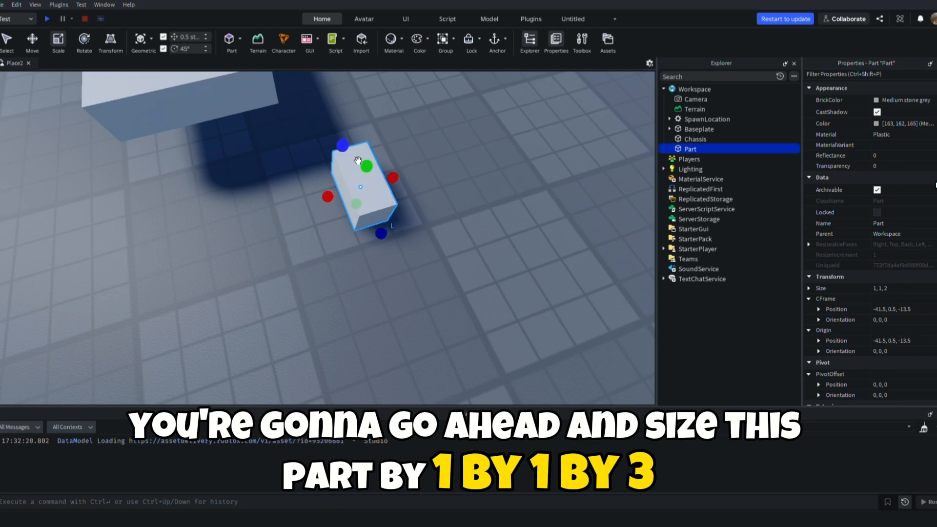
left_click_drag(344, 146, 381, 124)
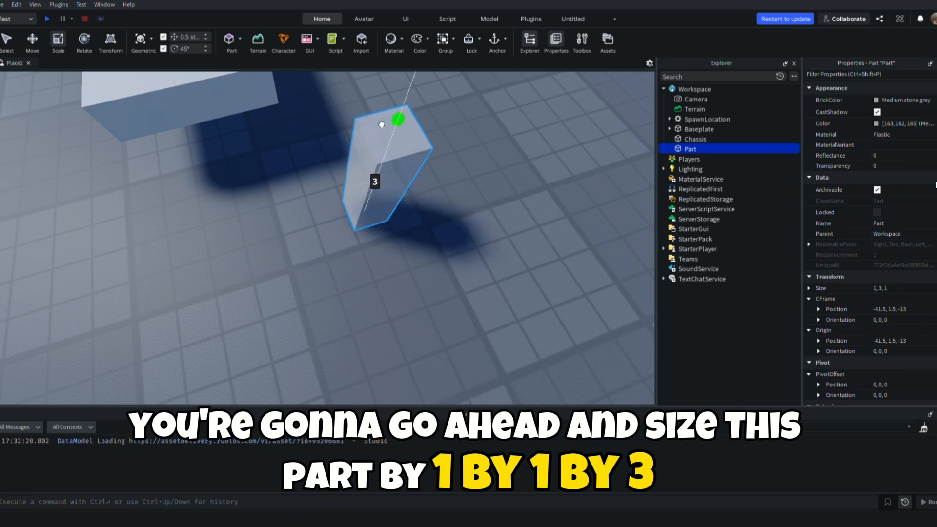
left_click_drag(375, 190, 356, 162)
Move the upright block beside the chassis's near front corner, at about -42.5, 1.5, -14.5
right_click_drag(356, 162, 323, 144)
left_click_drag(356, 161, 356, 276)
right_click_drag(355, 276, 347, 271)
key("ctrl+2")
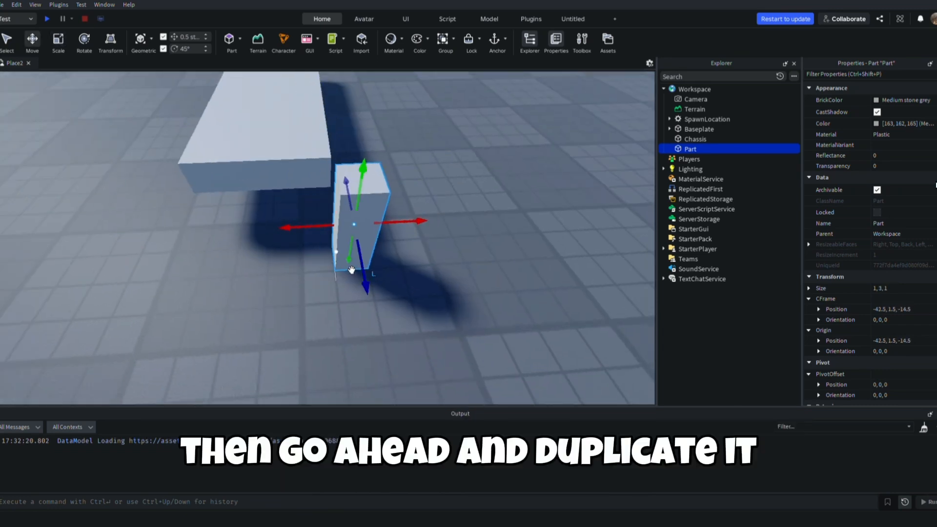
Duplicate the upright block and move the copy to the opposite front corner of the chassis, at about -47, 1.5, -15.5
key("ctrl+d")
left_click_drag(312, 230, 107, 241)
right_click_drag(234, 244, 210, 246)
left_click(239, 239)
left_click_drag(292, 237, 337, 249)
right_click_drag(361, 259, 407, 266)
left_click_drag(459, 237, 410, 232)
left_click_drag(240, 275, 249, 244)
right_click_drag(249, 244, 270, 266)
key("a")
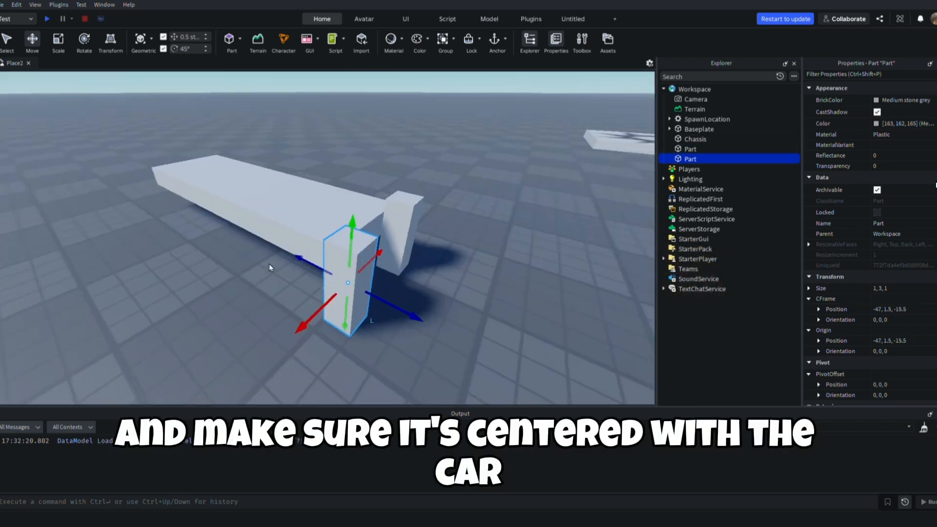
Raise both upright blocks so that they are vertically centered on the chassis
left_click_drag(488, 233, 503, 199)
right_click_drag(504, 199, 439, 215)
left_click(304, 281)
left_click_drag(300, 266, 298, 244)
right_click_drag(312, 249, 293, 246)
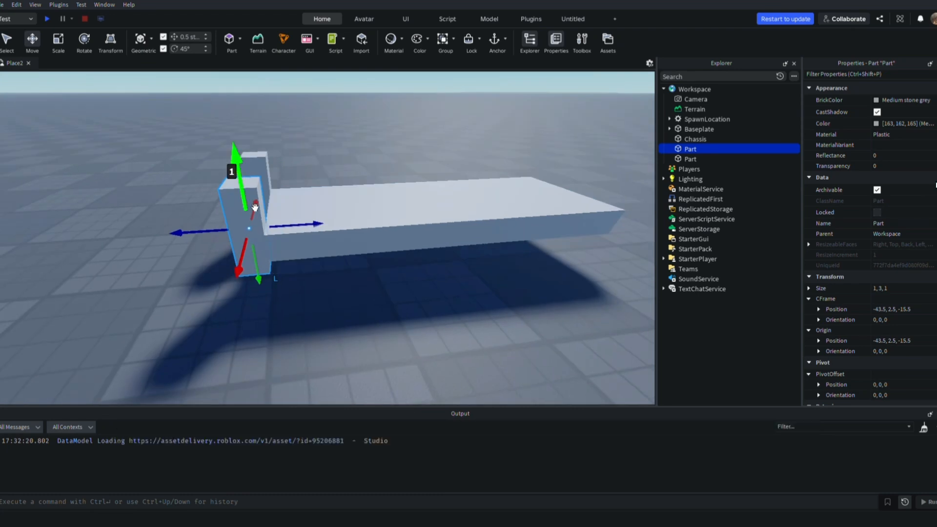
left_click_drag(250, 193, 253, 207)
left_click(264, 161)
left_click_drag(252, 145, 254, 159)
key("a")
right_click_drag(255, 160, 255, 160)
Duplicate both front blocks and move the copies forward so they sit directly in front of the originals
left_click_drag(418, 244, 396, 254)
key("d")
left_click(401, 259)
right_click_drag(401, 259, 385, 257)
left_click_drag(350, 251, 371, 253)
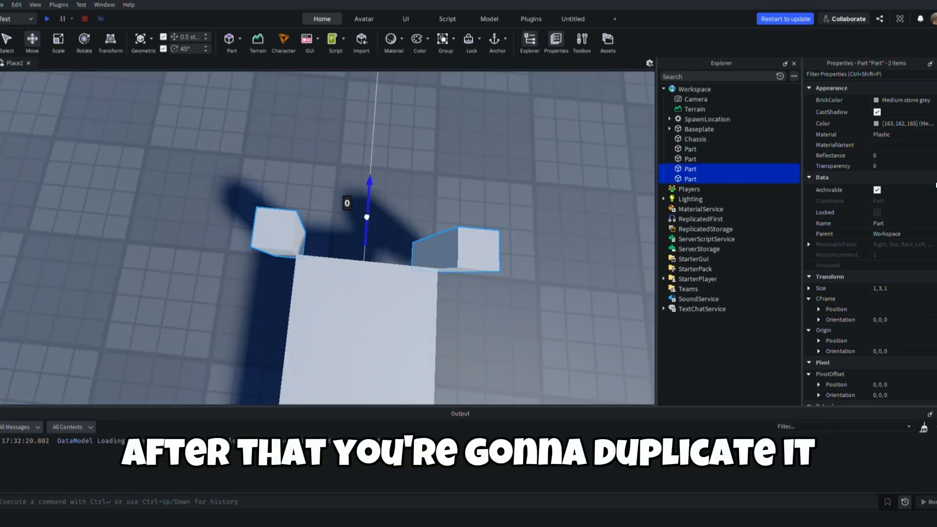
left_click_drag(367, 216, 367, 190)
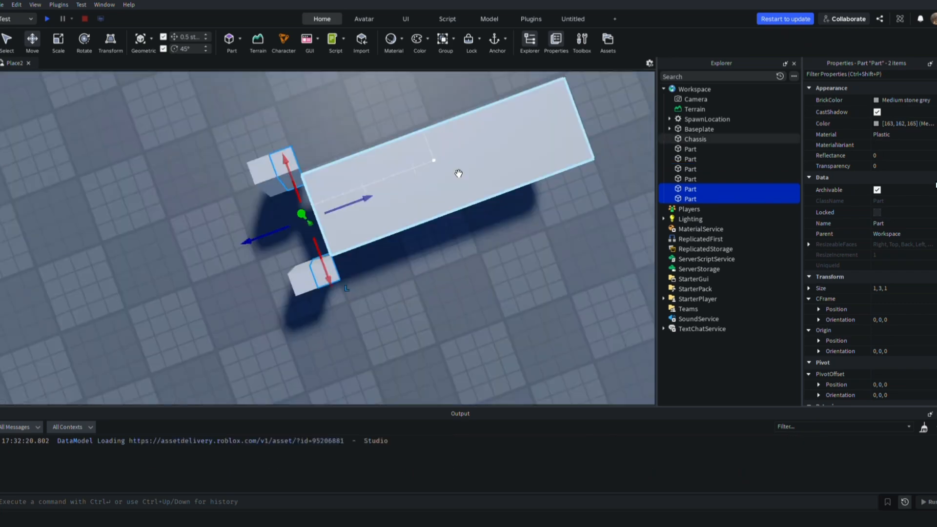
Duplicate the inner pair of front blocks and move the copies 14 studs to the rear end of the chassis
right_click_drag(459, 173, 372, 196)
left_click_drag(337, 215, 324, 221)
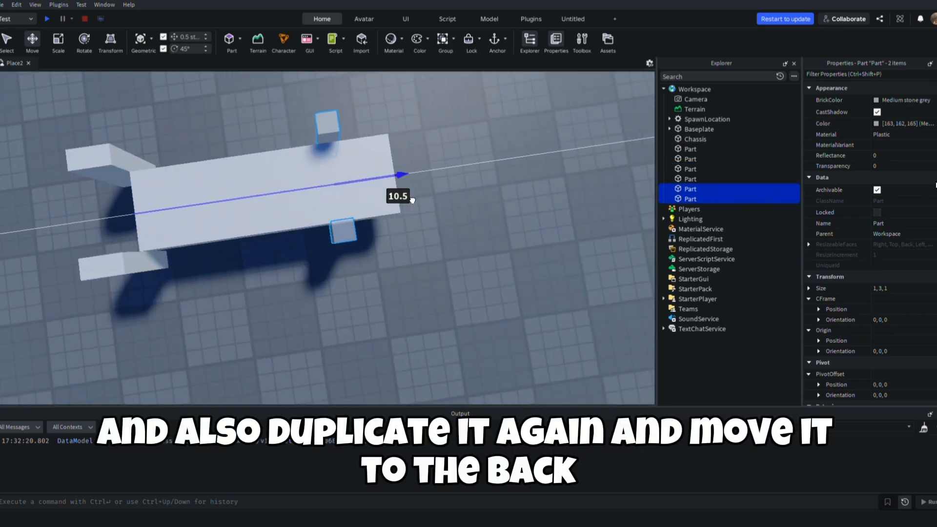
left_click_drag(398, 199, 462, 186)
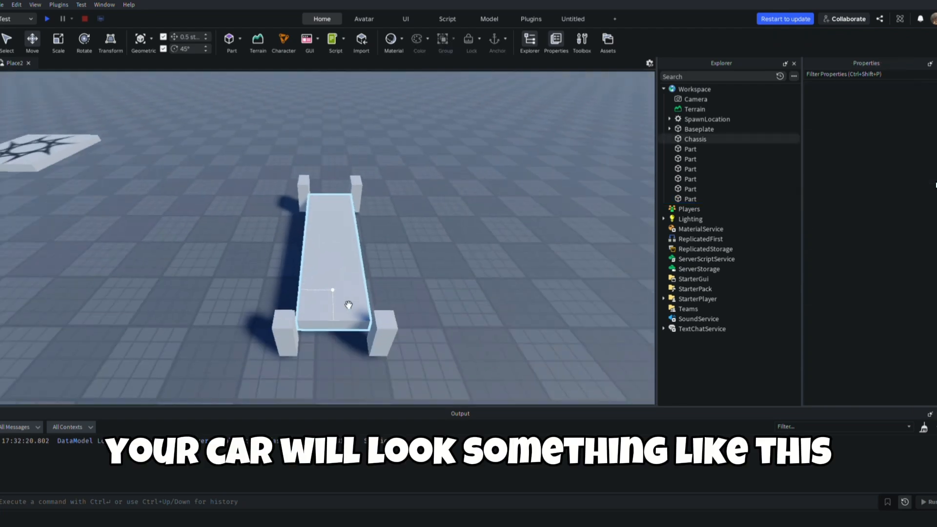
scroll(349, 305, "up", 5)
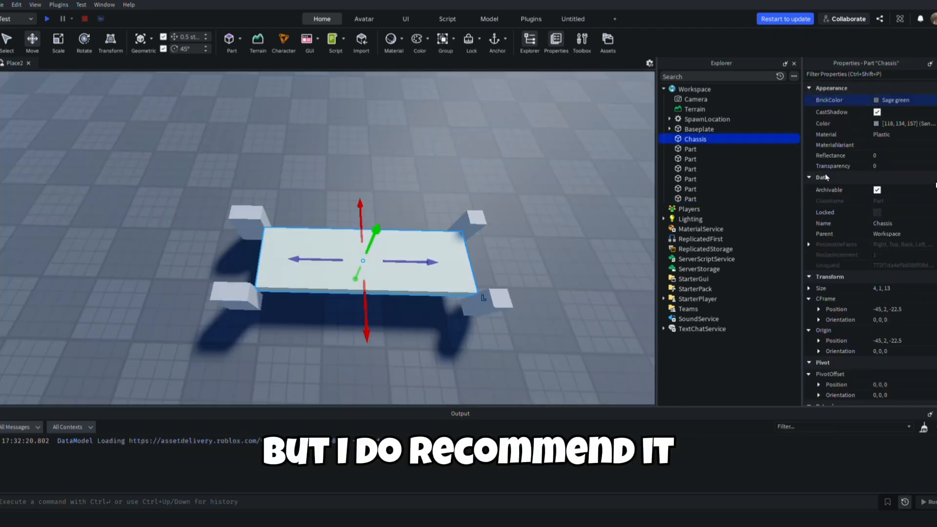
Color the chassis yellow, the four blocks at its corners Camo green and the two outermost front blocks red
left_click(279, 209)
left_click(260, 220)
left_click(223, 296, "ctrl")
left_click(224, 296, "ctrl")
left_click(247, 303, "ctrl")
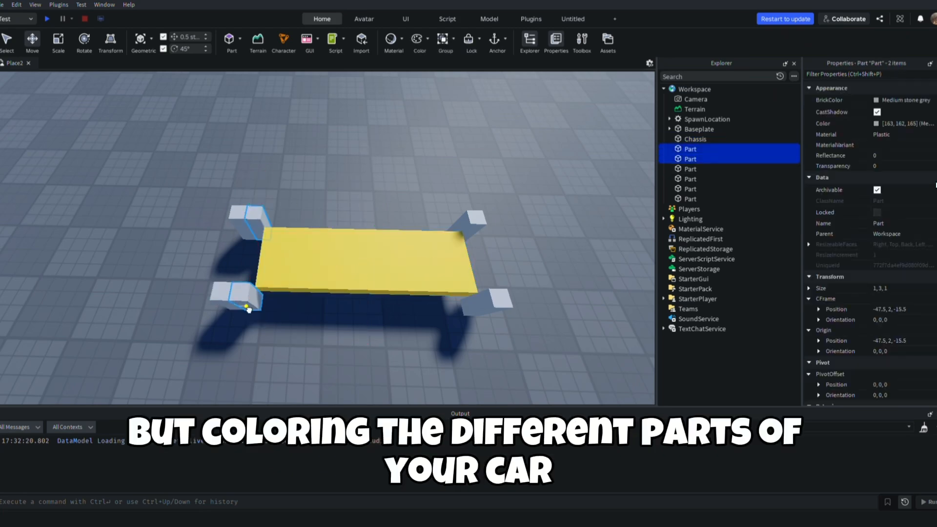
left_click(475, 220, "ctrl")
left_click(508, 302, "ctrl")
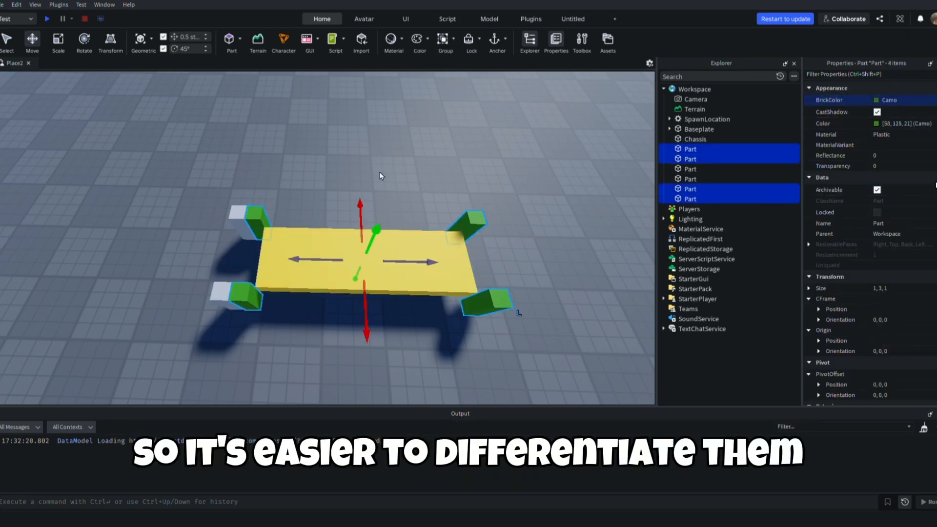
left_click(244, 218)
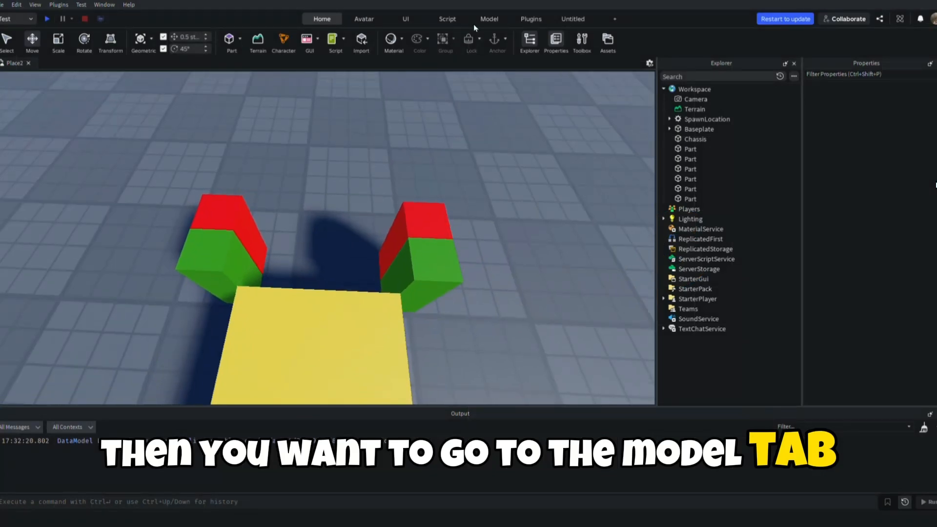
Create a hinge constraint from the top of one front green block to the top of its adjacent red block
left_click(478, 22)
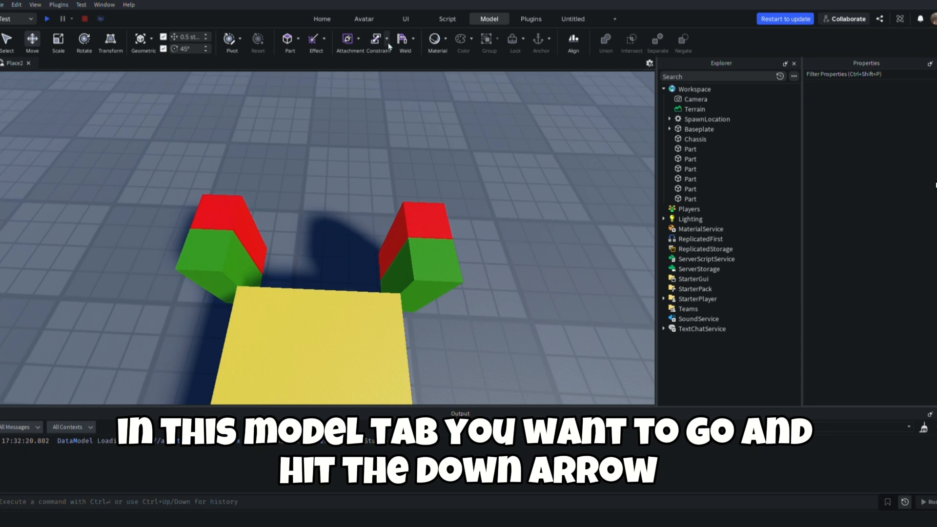
left_click(395, 161)
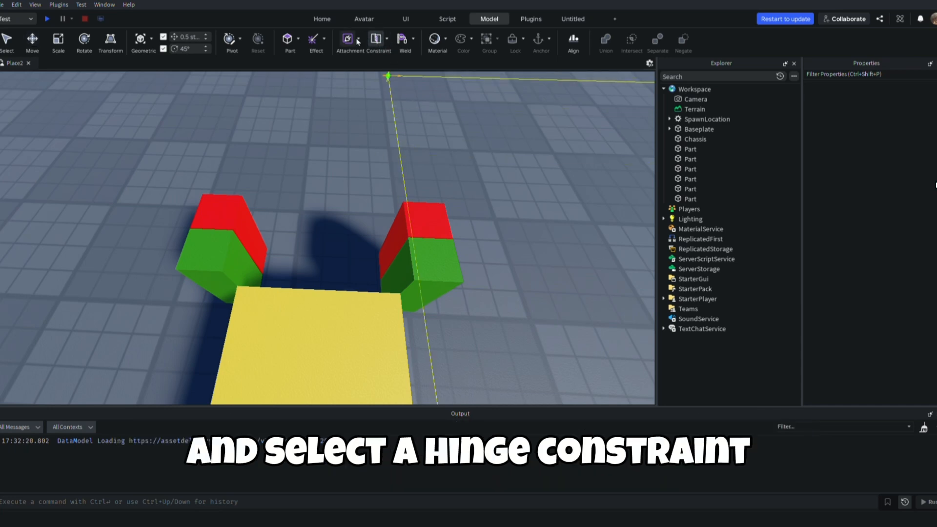
right_click_drag(385, 121, 344, 144)
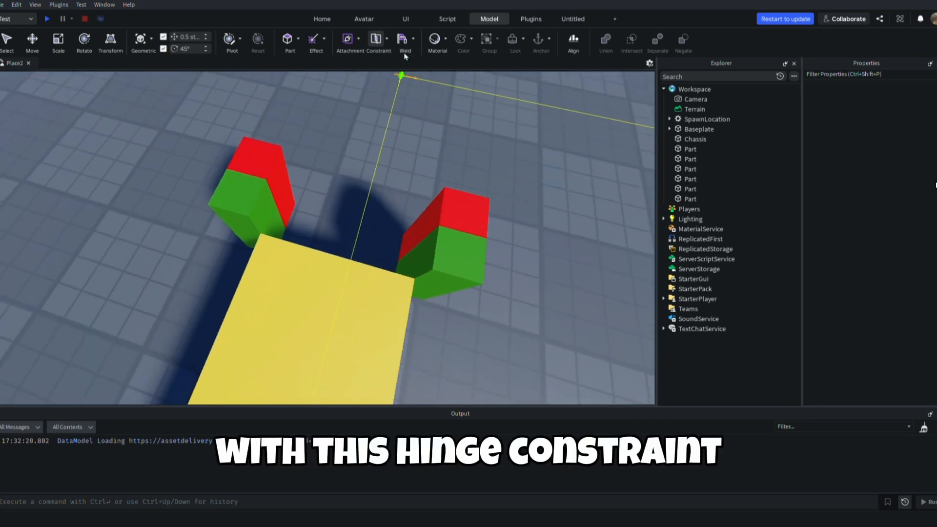
mouse_move(408, 142)
right_mouse_down()
mouse_move(410, 156)
mouse_move(448, 183)
right_mouse_up()
left_click(460, 246)
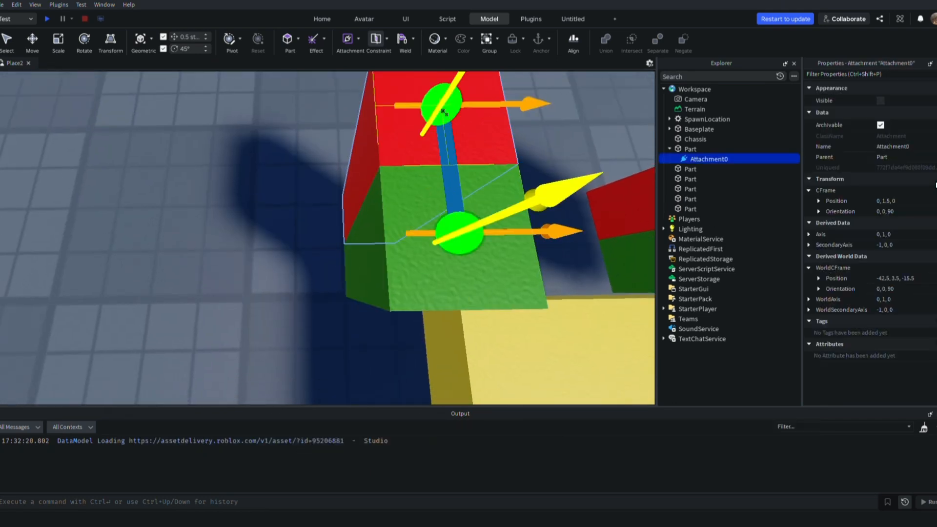
left_click(444, 112)
Create a matching hinge constraint between the top faces of the green and red blocks at the opposite front corner
key("d")
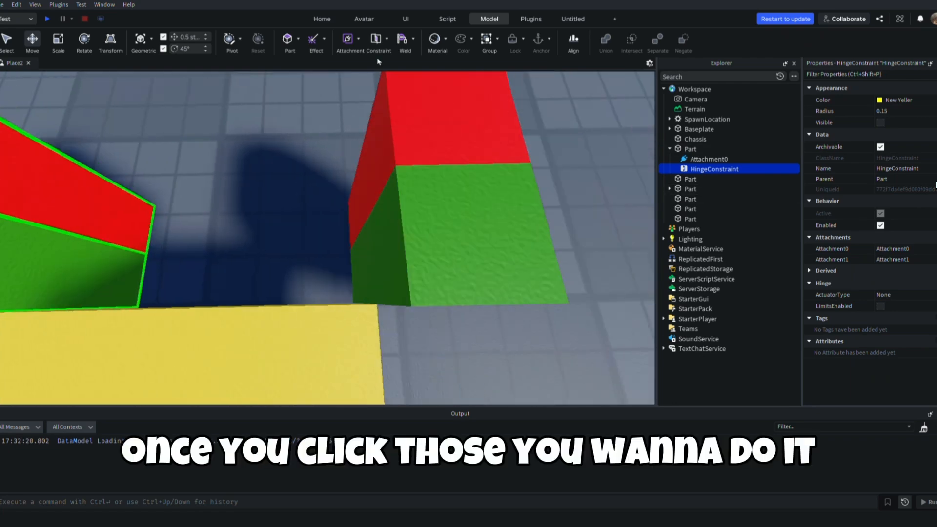
left_click(376, 39)
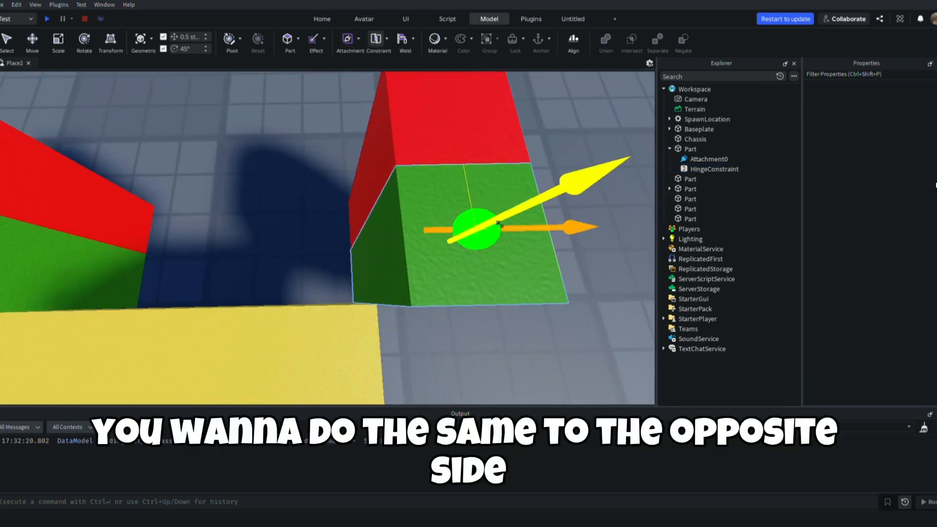
left_click(476, 229)
left_click(453, 107)
scroll(349, 172, "down", 4)
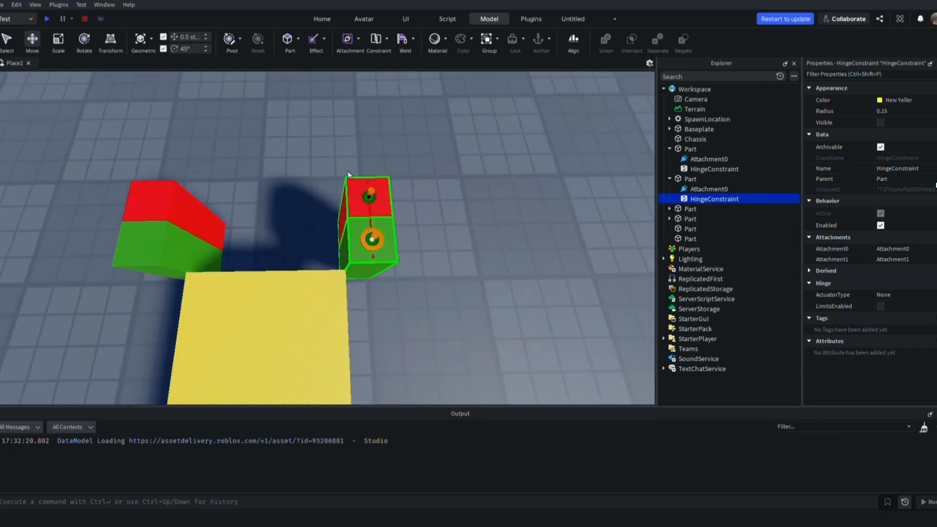
key("a")
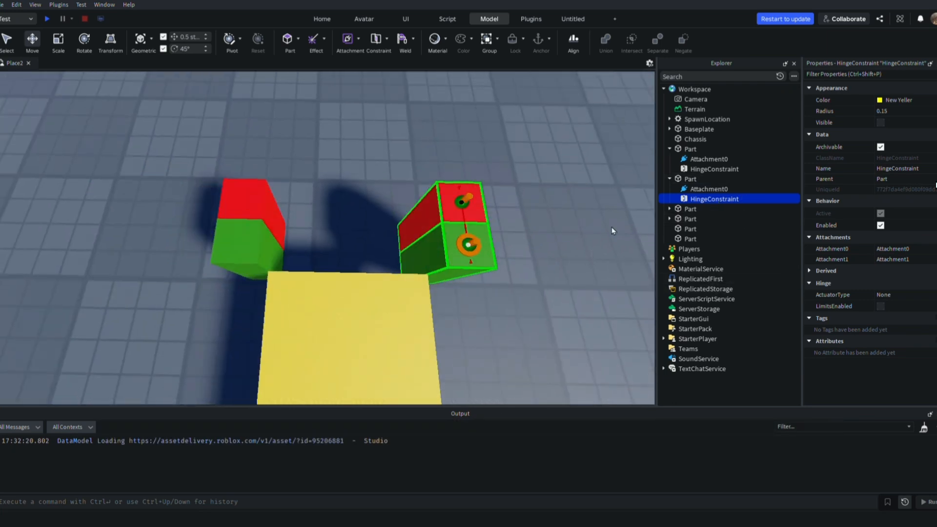
Orient the top hinge attachments with the Rotate tool so the orange arrows face forward and the yellow arrows face upwards
key("F2")
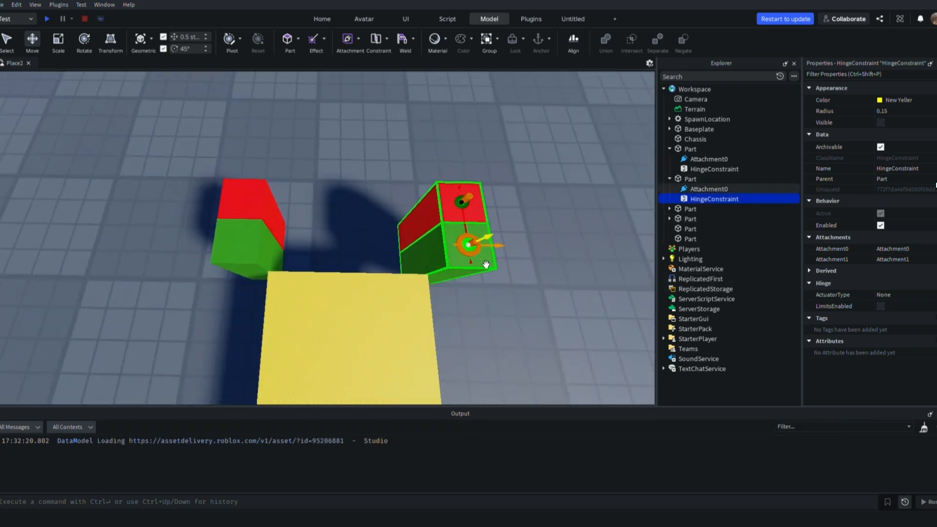
left_click(486, 264)
key("ctrl+1")
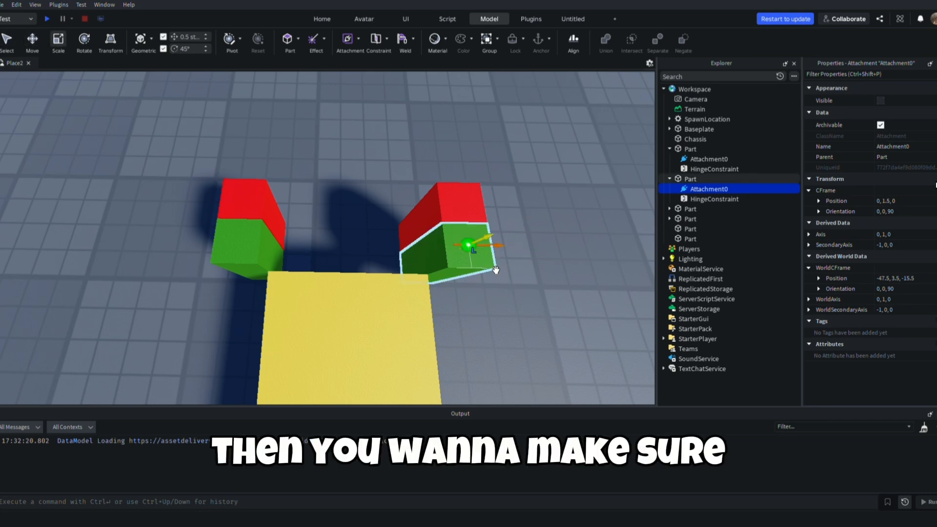
key("ctrl+2")
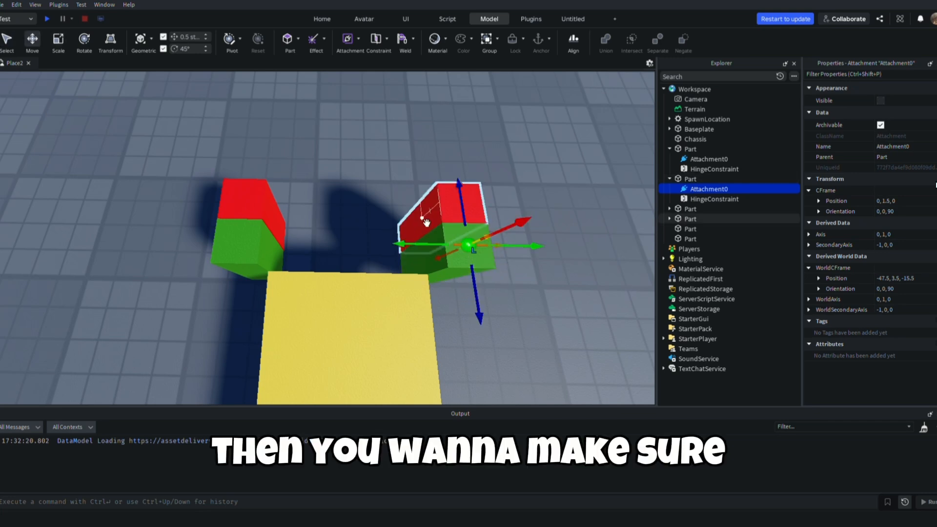
left_click(87, 50)
key("d")
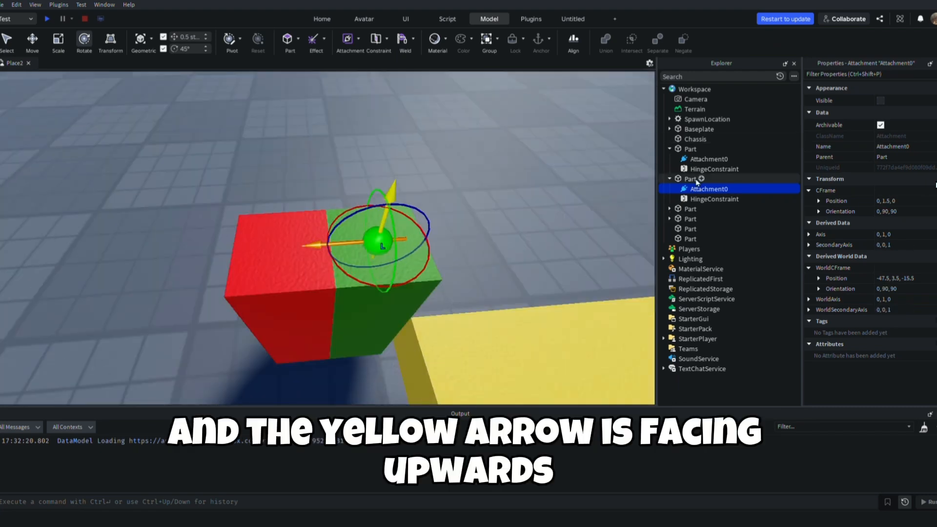
left_click(286, 246)
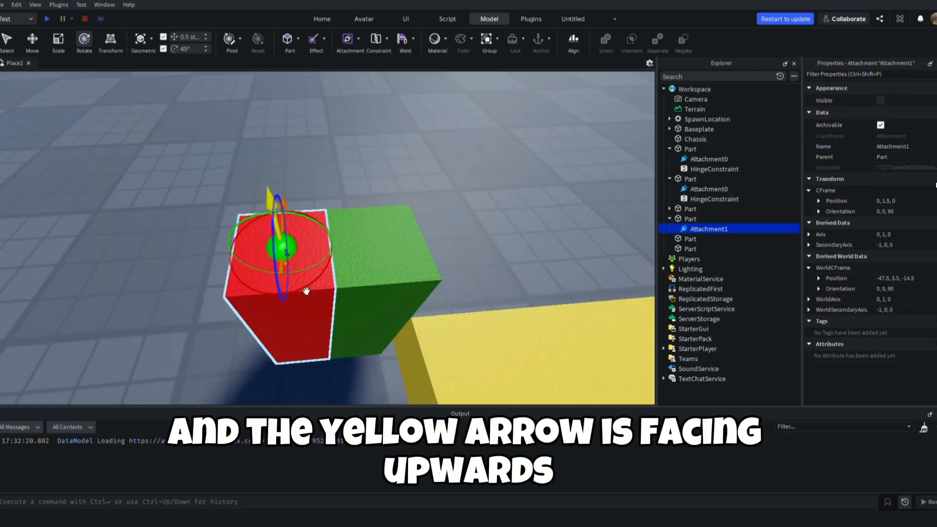
left_click(384, 247)
right_click_drag(399, 261, 489, 232)
left_click(305, 239)
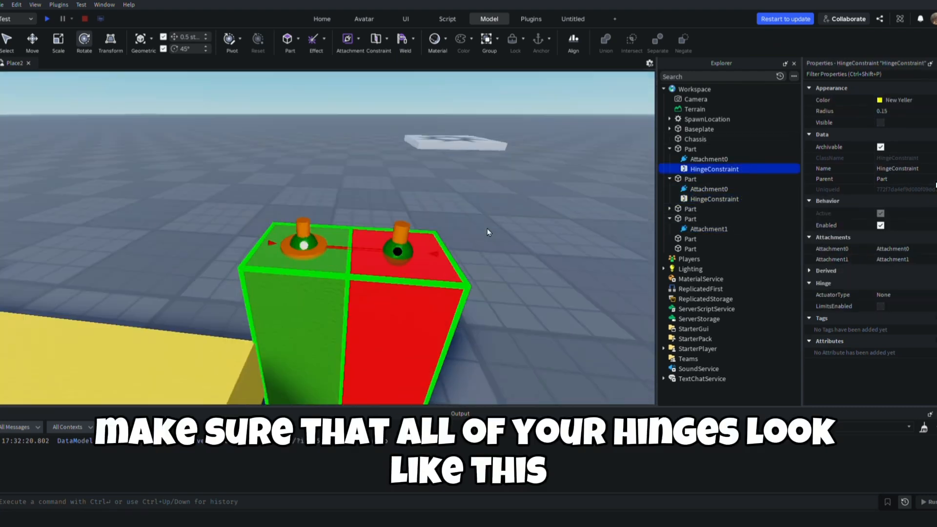
Check the attachments and alignment of the two top hinge constraints
left_click(304, 243)
left_click(713, 170)
left_click(397, 251)
right_click_drag(418, 297, 527, 337)
left_click(712, 199)
left_click(709, 172, "ctrl")
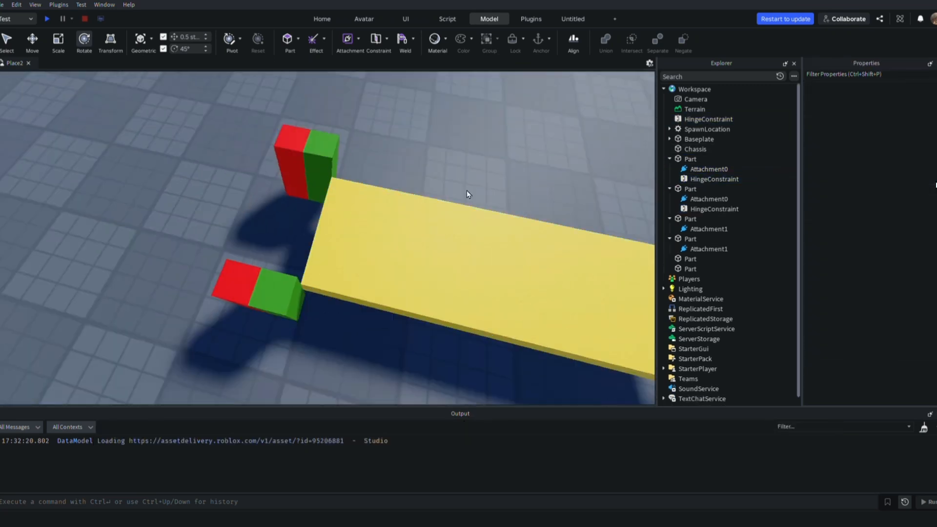
Select the chassis and all six blocks and raise them together by about 3.5 studs
right_click_drag(469, 192, 282, 213)
left_click_drag(219, 179, 564, 342)
key("ctrl+2")
mouse_move(383, 225)
left_mouse_down()
mouse_move(385, 206)
mouse_move(381, 214)
left_mouse_up()
right_click_drag(380, 213, 389, 228)
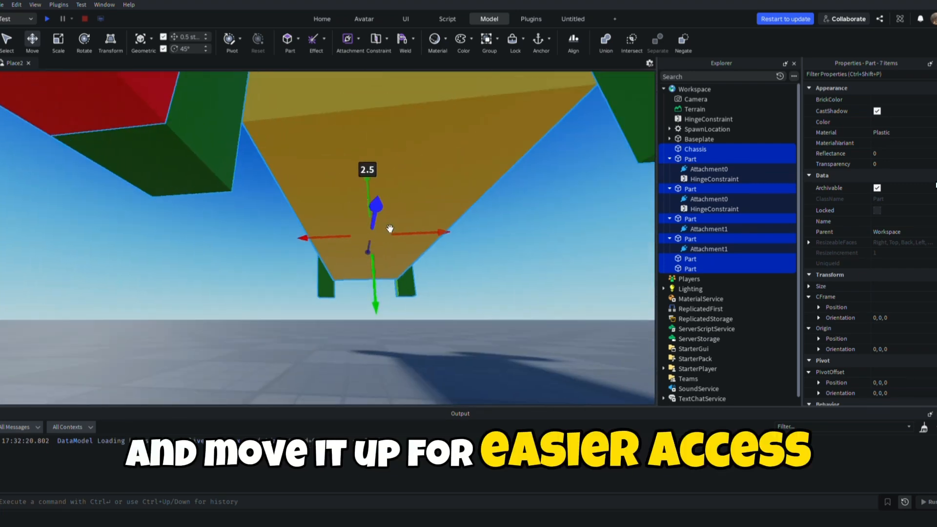
left_click_drag(375, 297, 374, 282)
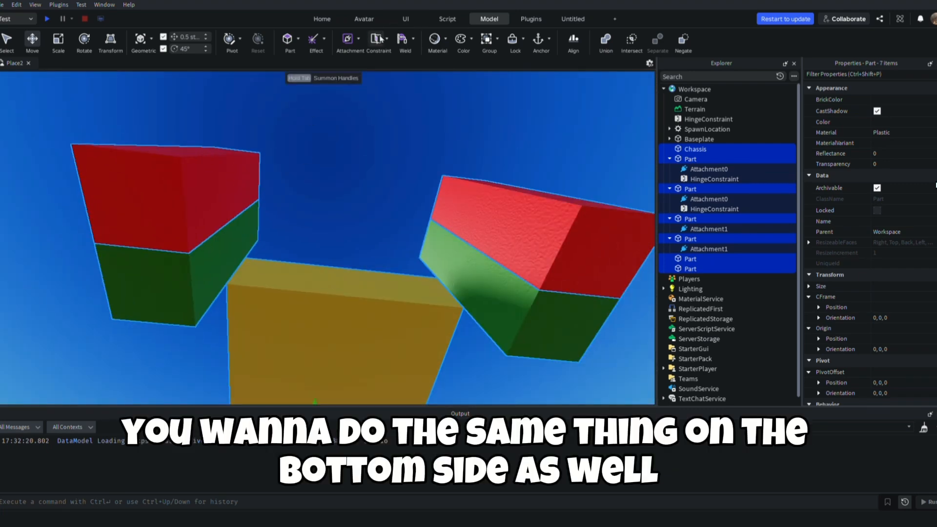
Create hinge constraints between the bottom faces of the green and red blocks at both front corners
left_click(156, 286)
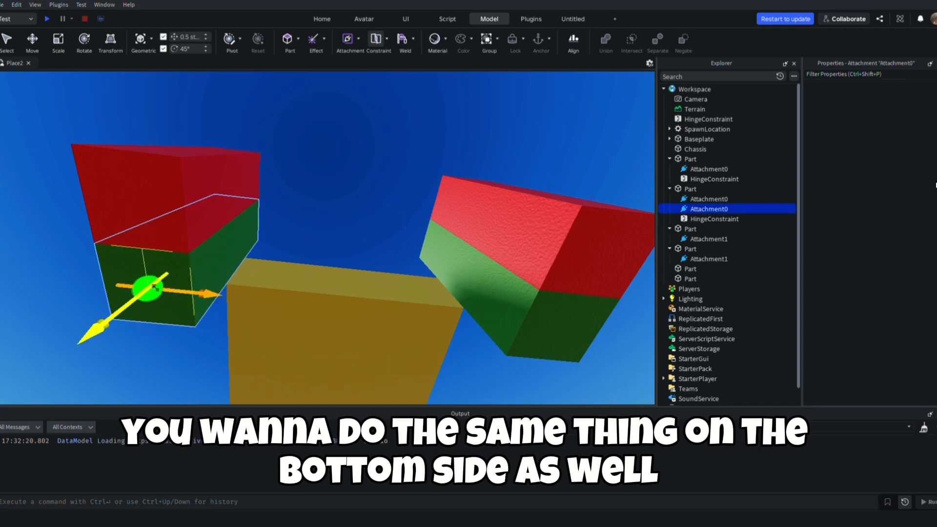
left_click(138, 204)
left_click(377, 52)
left_click(562, 328)
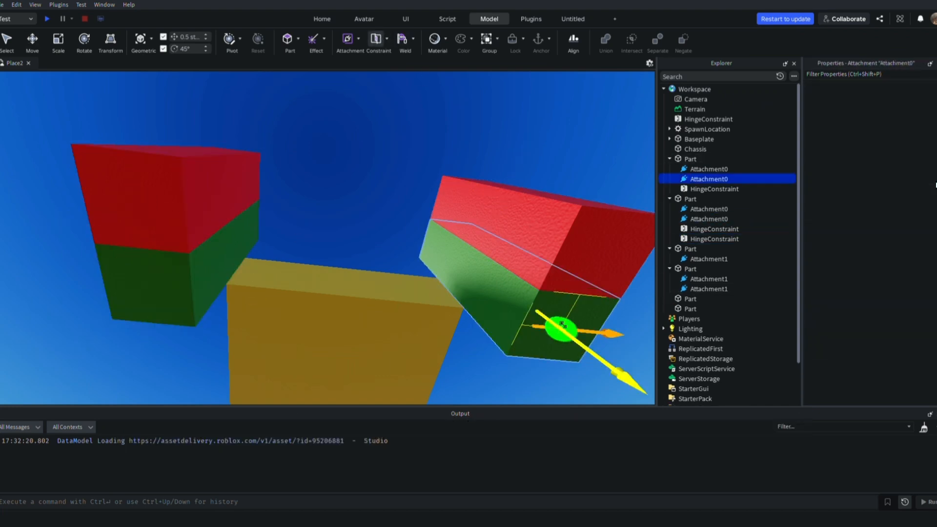
left_click(602, 252)
Rotate the bottom hinge attachments of one front corner, setting the red block's attachment to orientation 0, -90, -90
right_click_drag(545, 282, 552, 286)
left_click(464, 283)
key("ctrl+4")
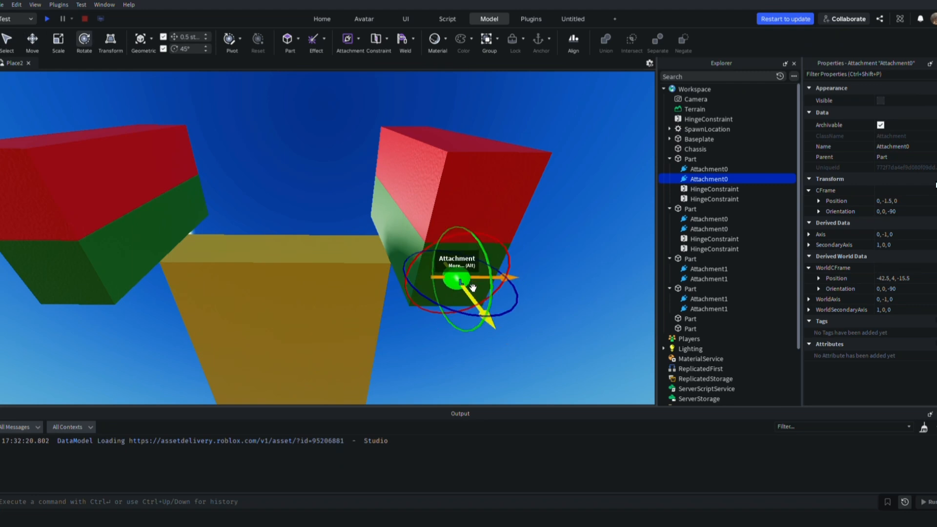
left_click_drag(468, 328, 469, 327)
left_click(693, 190)
left_click(687, 200)
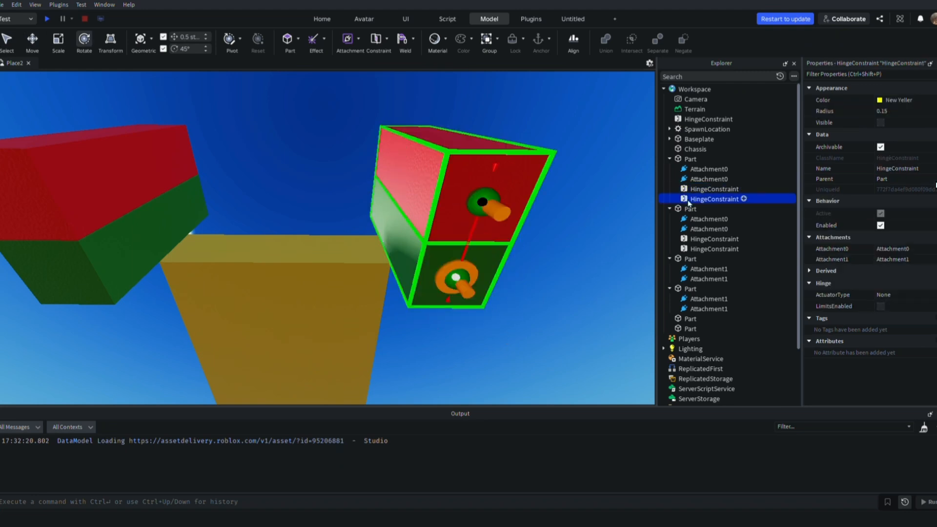
left_click(695, 279)
left_click_drag(440, 236, 452, 247)
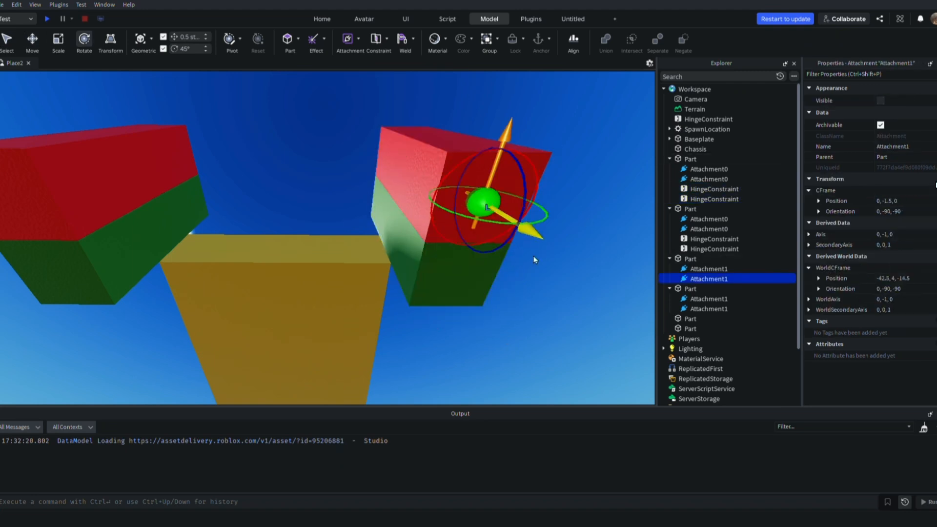
Check the hinge constraints of the other front corner and the alignment of their attachments
key("a")
key("d")
left_click(763, 241)
left_click(757, 259)
left_click(763, 247)
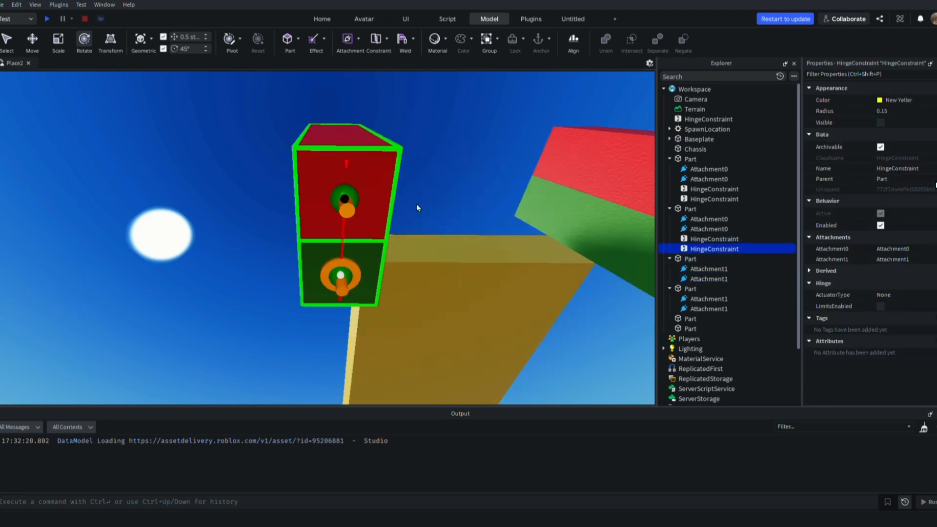
left_click(345, 201)
left_click_drag(368, 254, 364, 247)
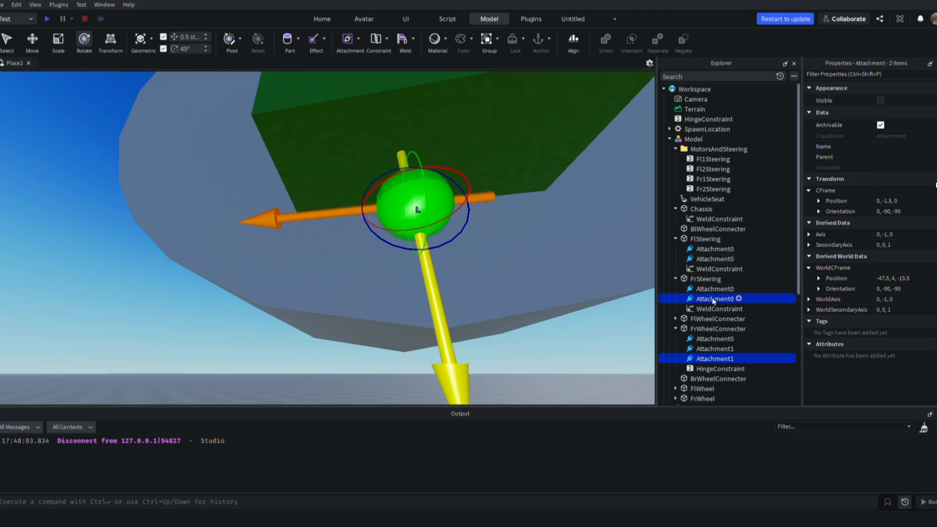
Examine the two bottom attachments of the front-right steering block and wheel connector from below for matching directions
right_click_drag(576, 317, 505, 237)
scroll(562, 265, "down", 3)
scroll(577, 276, "up", 5)
scroll(578, 276, "down", 5)
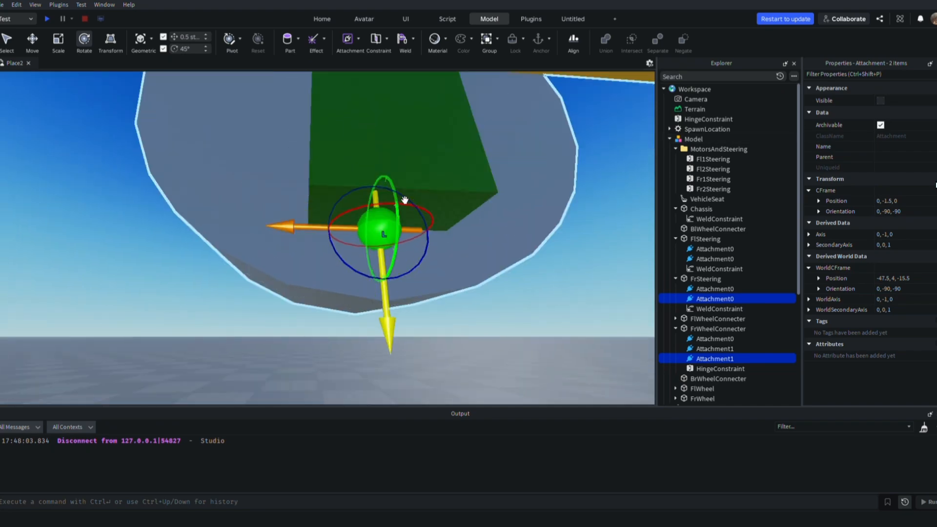
left_click_drag(404, 200, 401, 203)
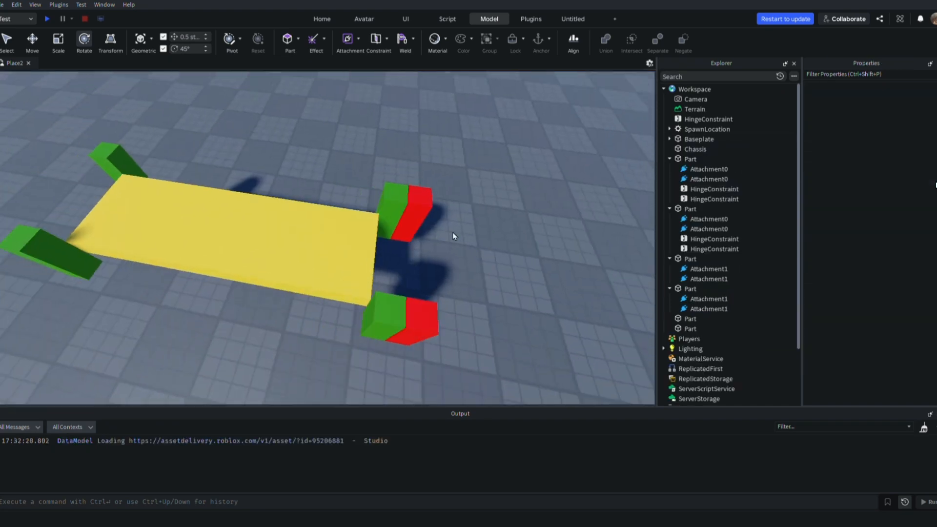
Group the chassis and all six wheel-mount blocks into one model
left_click_drag(206, 169, 533, 297)
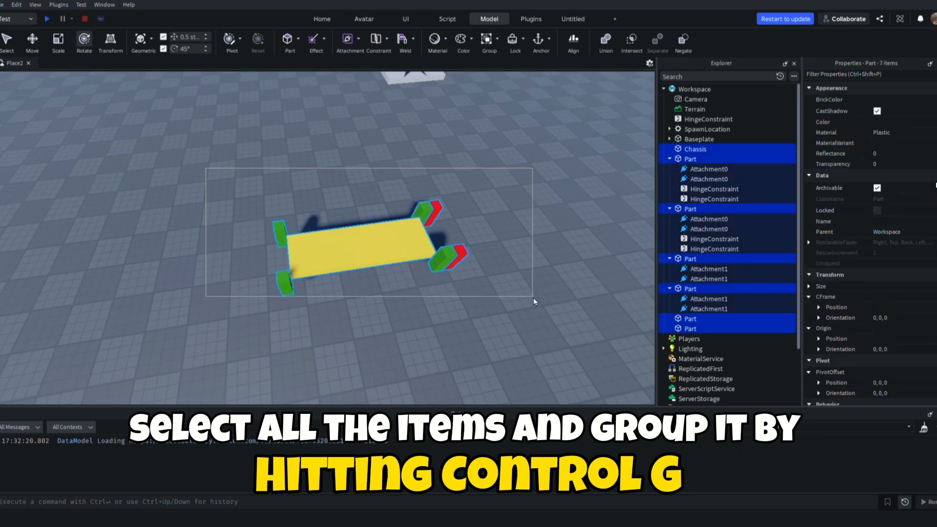
left_click_drag(470, 289, 482, 298)
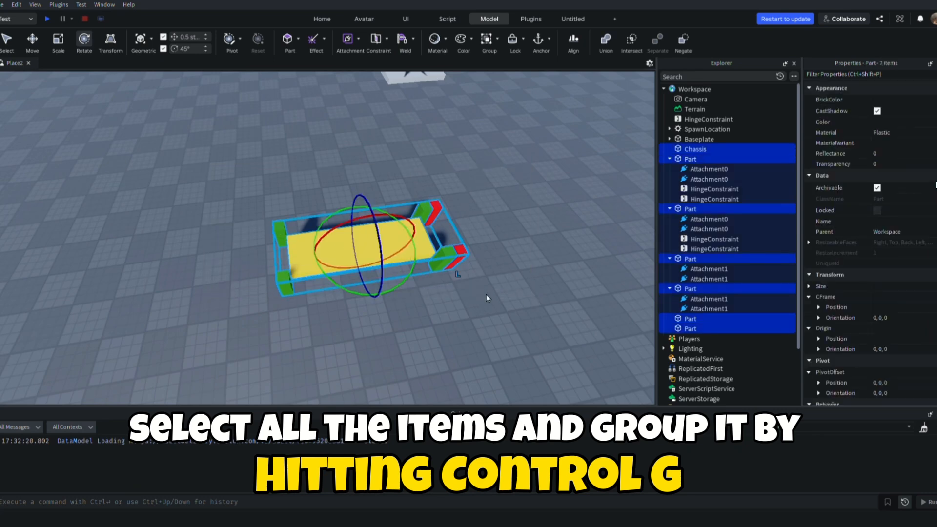
key("ctrl+g")
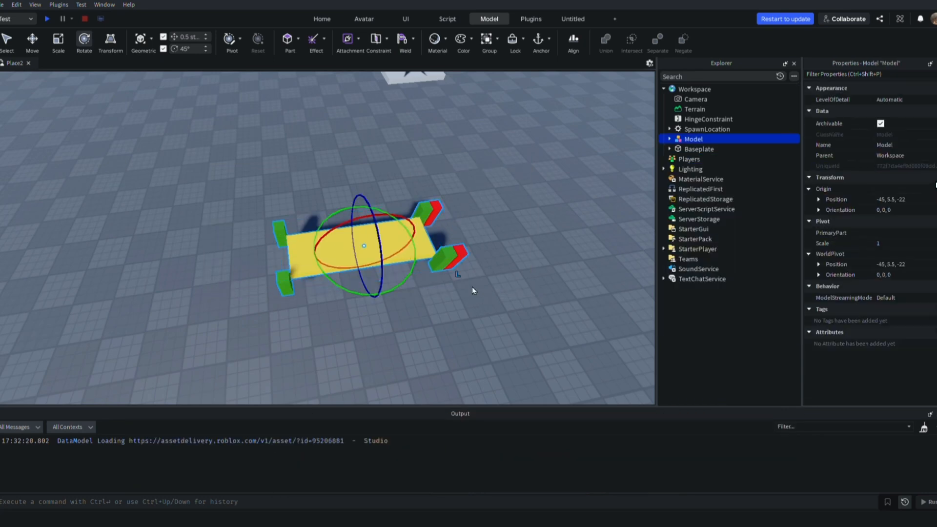
left_click(478, 301)
right_click_drag(486, 302, 478, 301)
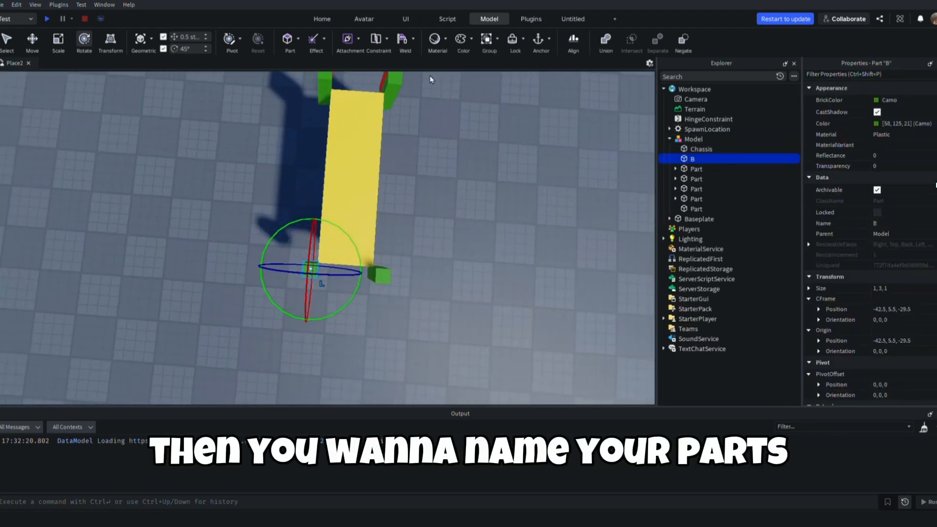
Rename the rear-left green block as BlWheelConnecter
right_click_drag(443, 244, 444, 244)
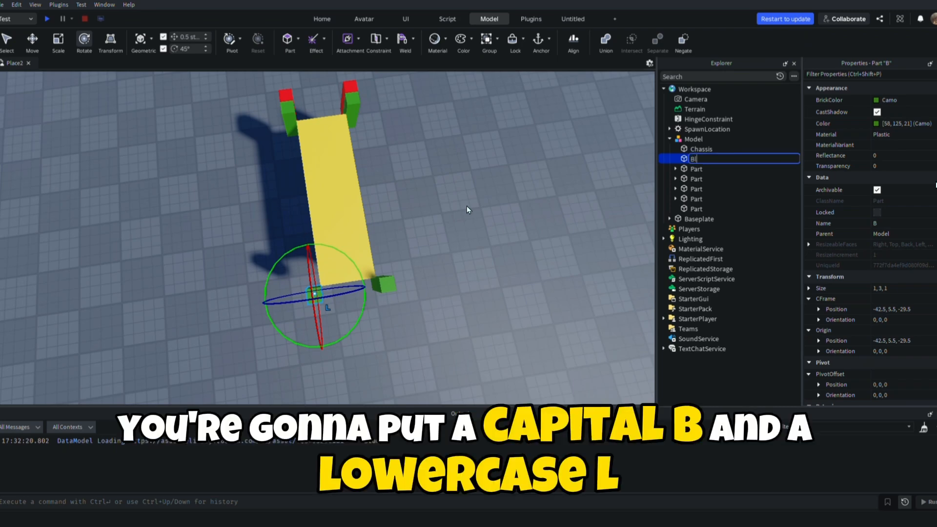
type("WheelConee")
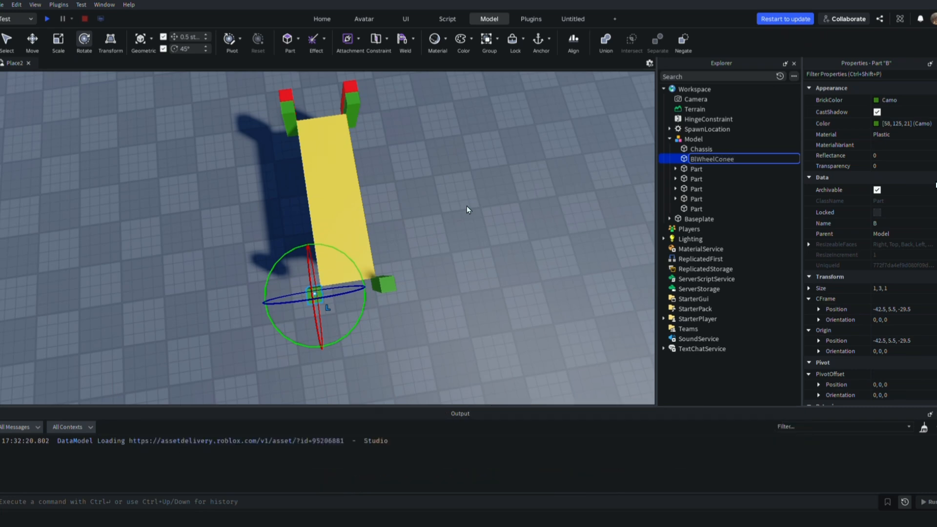
key("BackSpace")
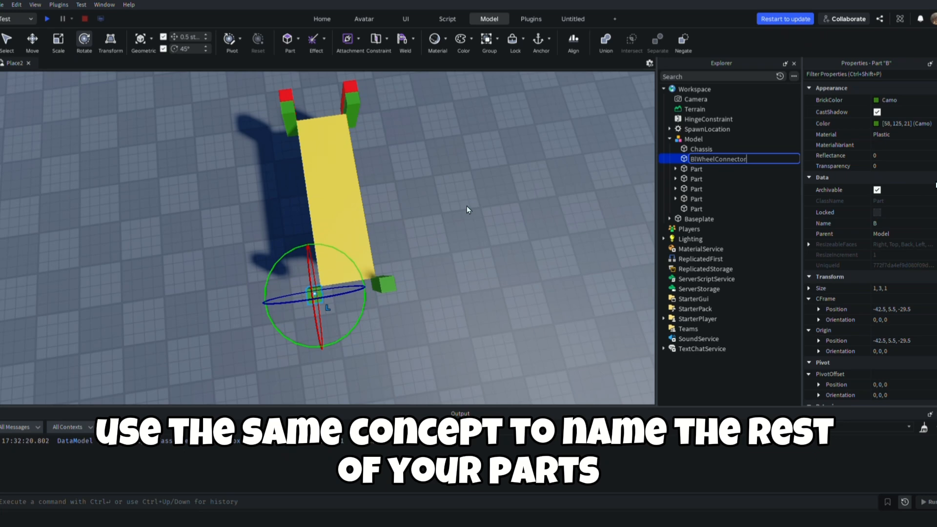
type("r")
key("Return")
Rename the two green front blocks as FlSteering and FrSteering
key("Down")
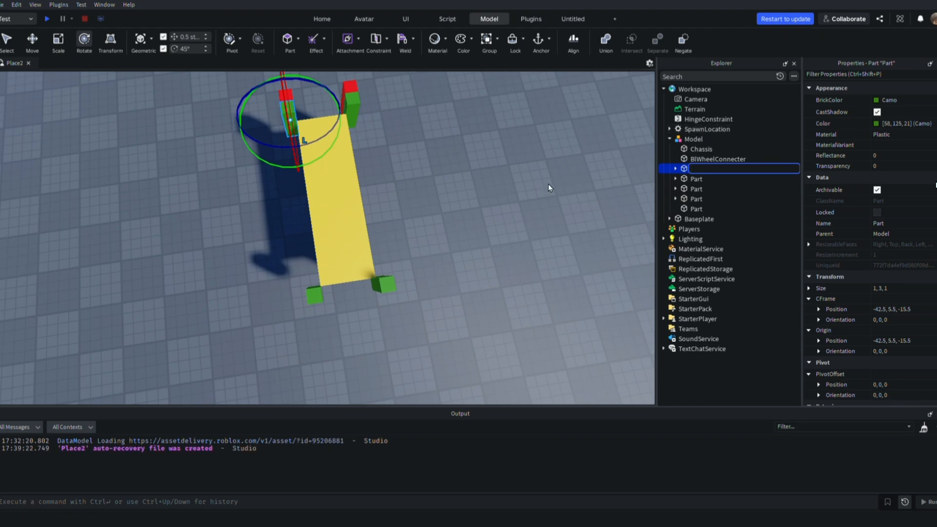
type("FlSteering")
key("Return")
key("Down")
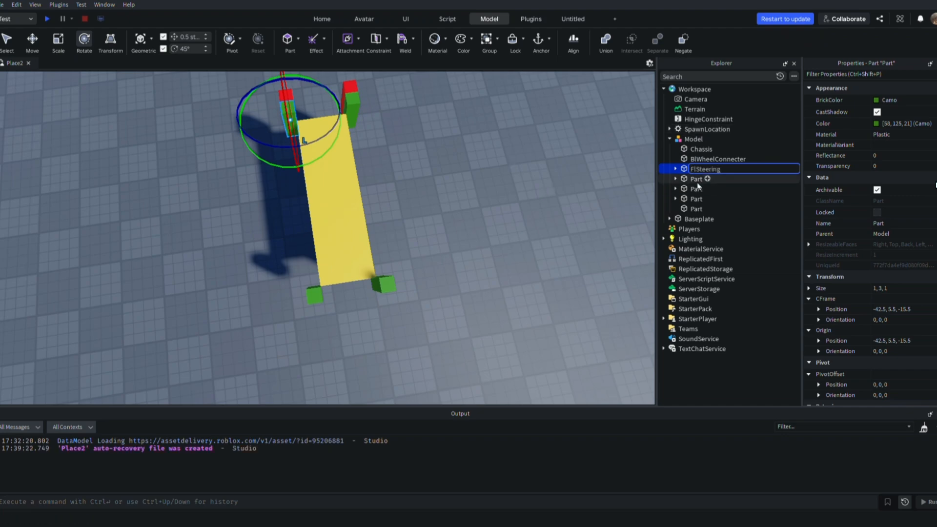
key("F2")
type("FrSteering")
key("Return")
Rename the two red front blocks as FlWheelConnecter and FrWheelConnecter
key("Down")
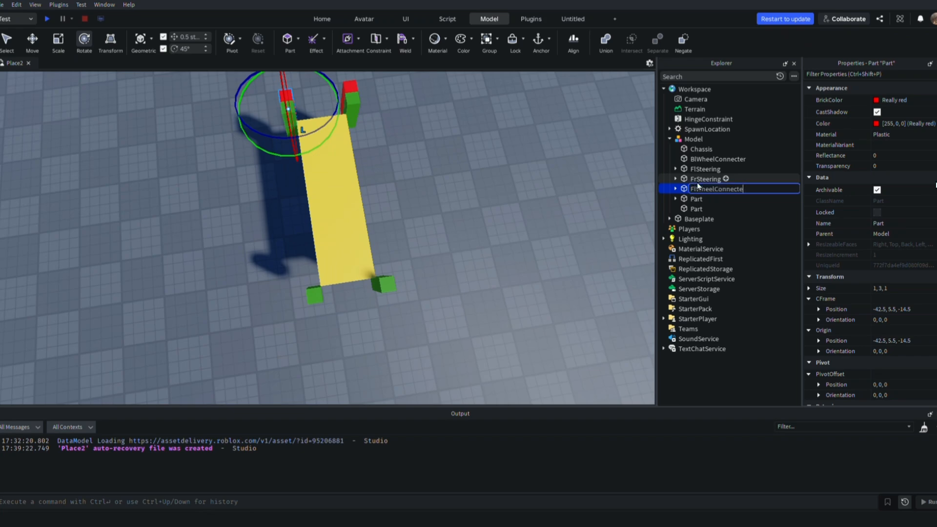
type("r")
key("Return")
key("Down")
key("F2")
type("FrWheelCone")
key("BackSpace")
type("necter")
key("Return")
Rename the remaining rear-right green block as BrWheelConnecter
key("Down")
key("F2")
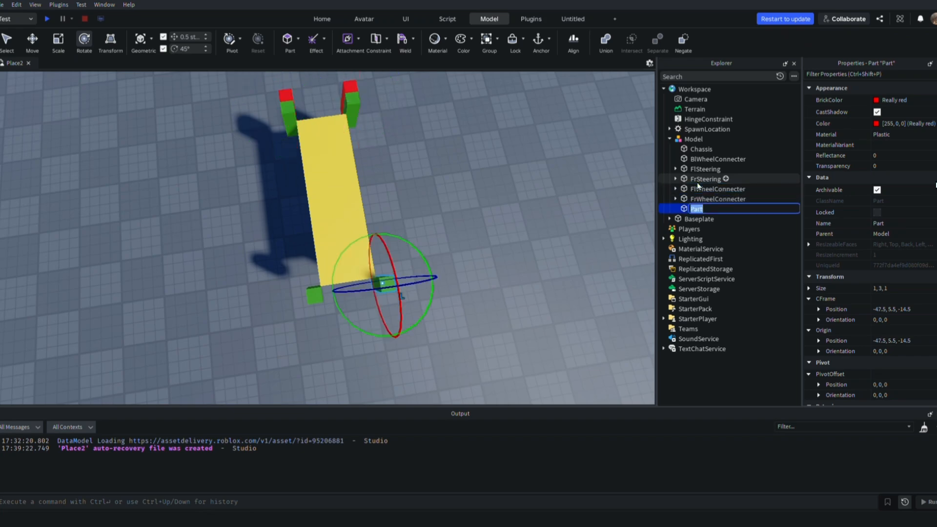
left_click(505, 241)
Insert a cylinder part and move it about 4.5 studs so it stands on the baseplate in front of the chassis
key("ctrl+2")
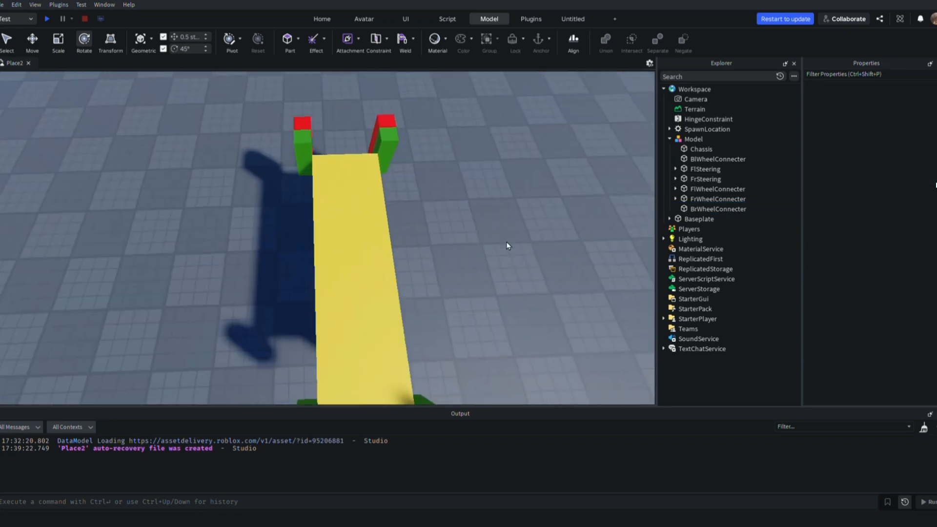
right_click_drag(505, 242, 354, 82)
key("a")
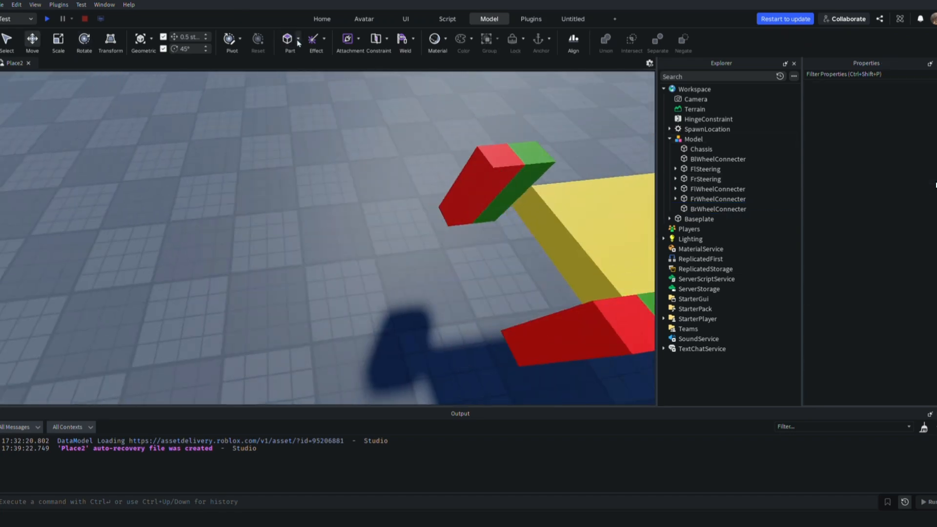
left_click(300, 128)
left_click_drag(345, 294, 423, 332)
right_click_drag(423, 332, 422, 332)
key("s")
key("a")
key("w")
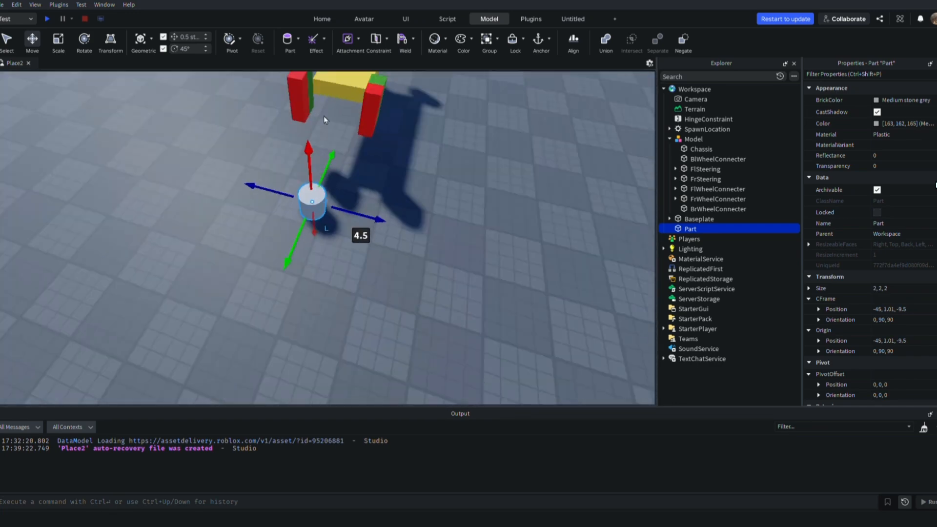
Insert three more cylinders and arrange the four as a cluster in front of the chassis
double_click(290, 42)
left_click(290, 43)
left_click(438, 221)
left_click_drag(322, 190, 413, 198)
left_click_drag(318, 219, 368, 230)
left_click_drag(321, 215, 374, 276)
left_click(480, 215)
left_click_drag(409, 196, 344, 263)
Select all four cylinders and set their size to 1, 4, 4
left_click_drag(270, 199, 419, 314)
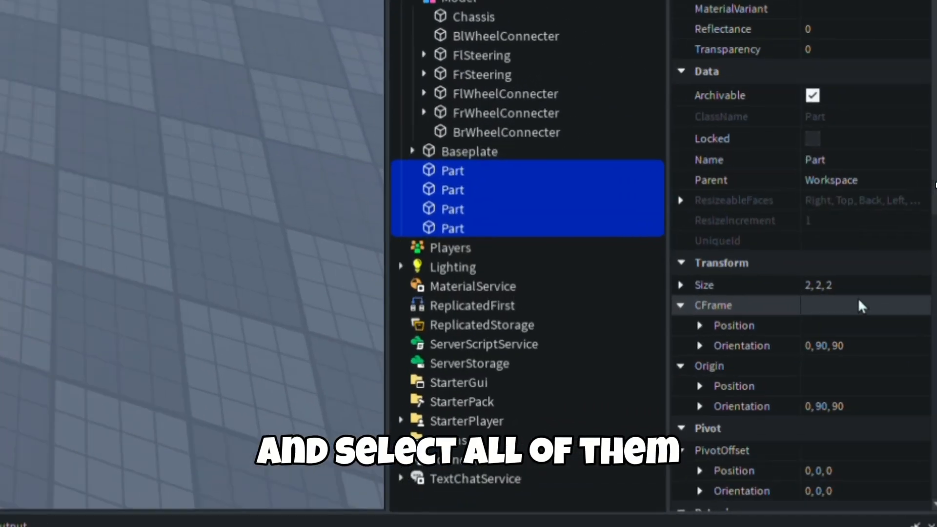
left_click(852, 287)
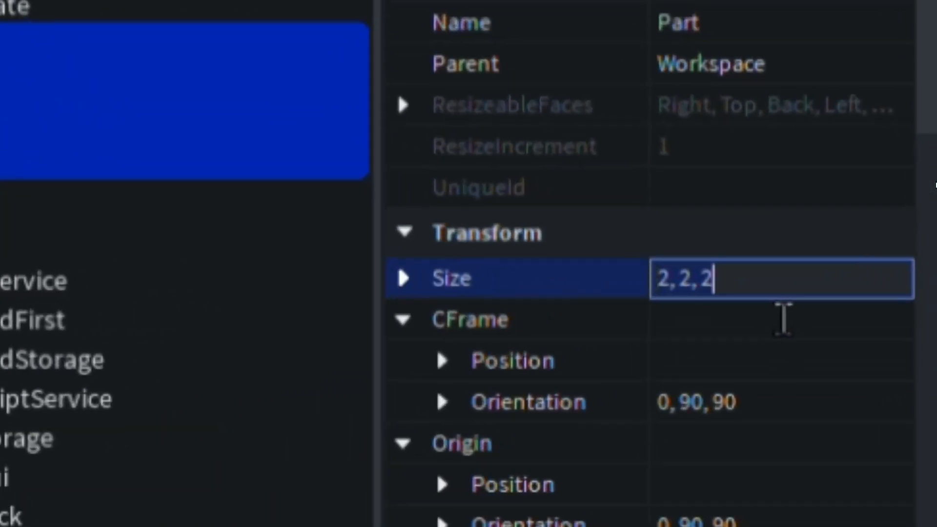
type("1, 4, 4")
key("Return")
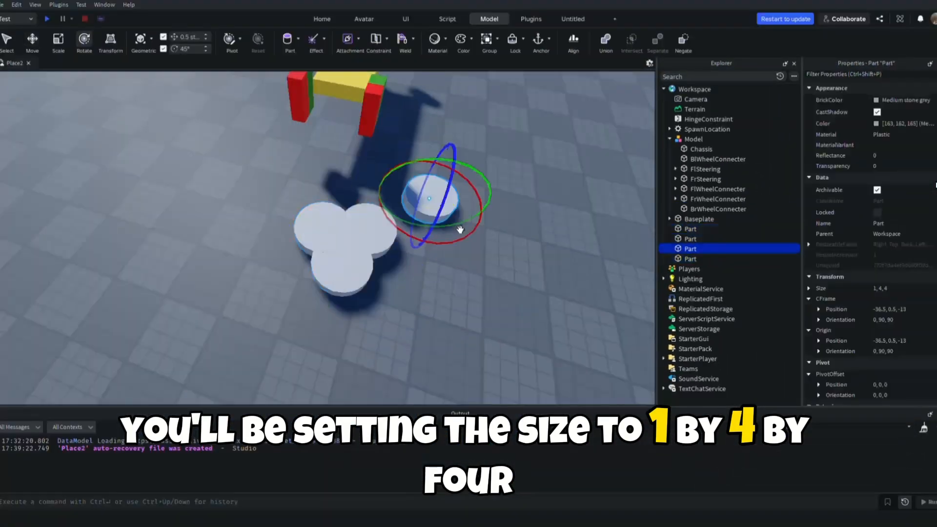
scroll(458, 228, "up", 2)
left_click_drag(430, 195, 489, 207)
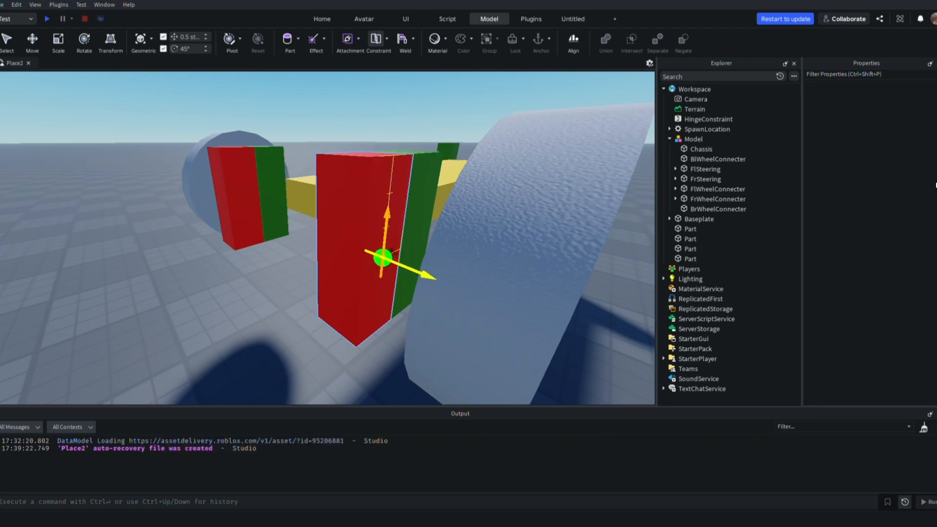
Create a hinge constraint between each red front wheel connector and the wheel beside it
left_click(383, 257)
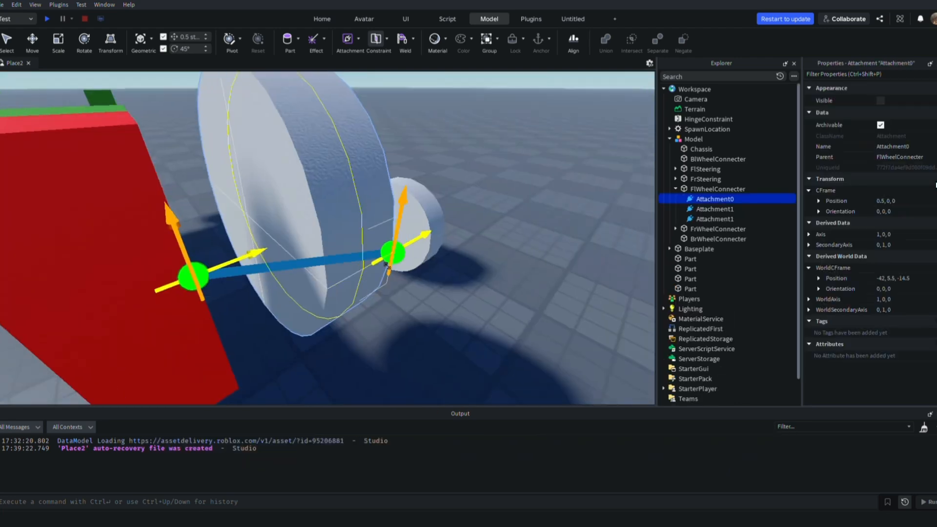
left_click(389, 250)
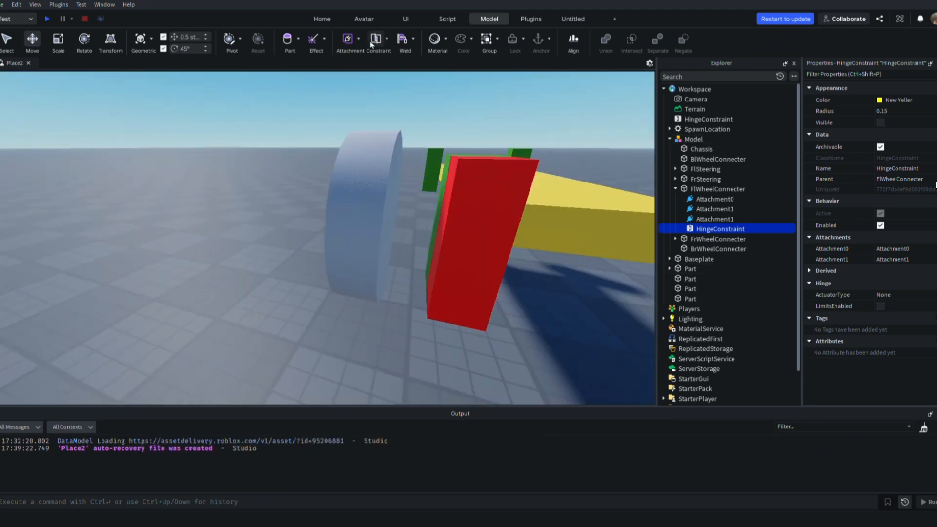
left_click(420, 212)
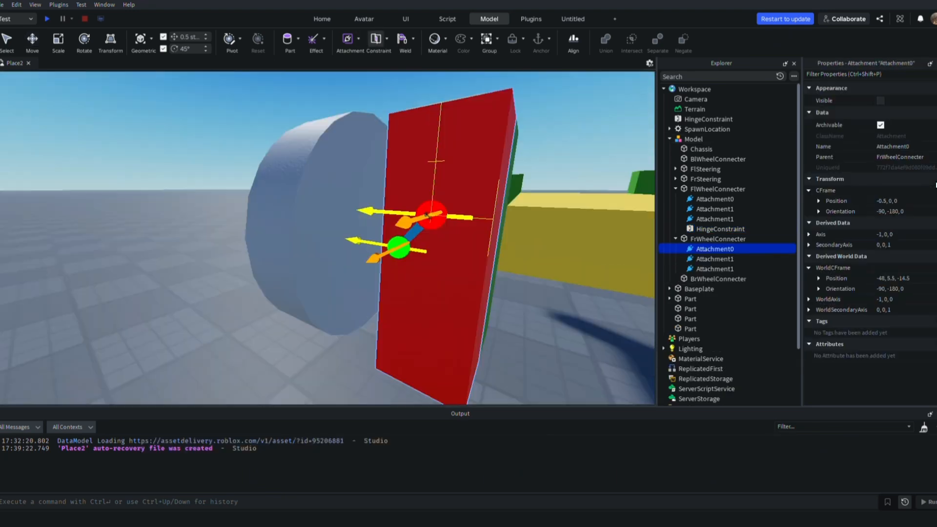
left_click(413, 246)
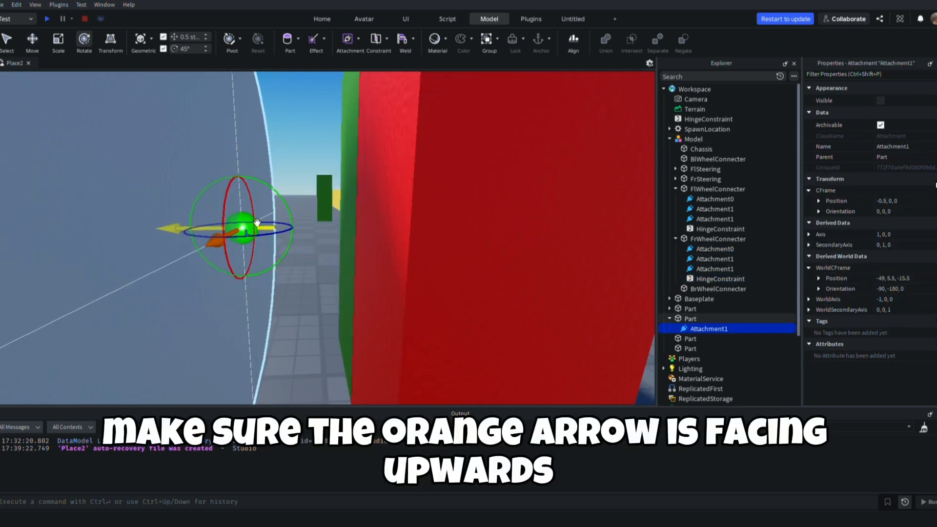
Rotate the front-right wheel's hinge attachment to orientation 90, 0, 0 and move the front wheel attachments inside their wheels
left_click_drag(257, 223, 239, 166)
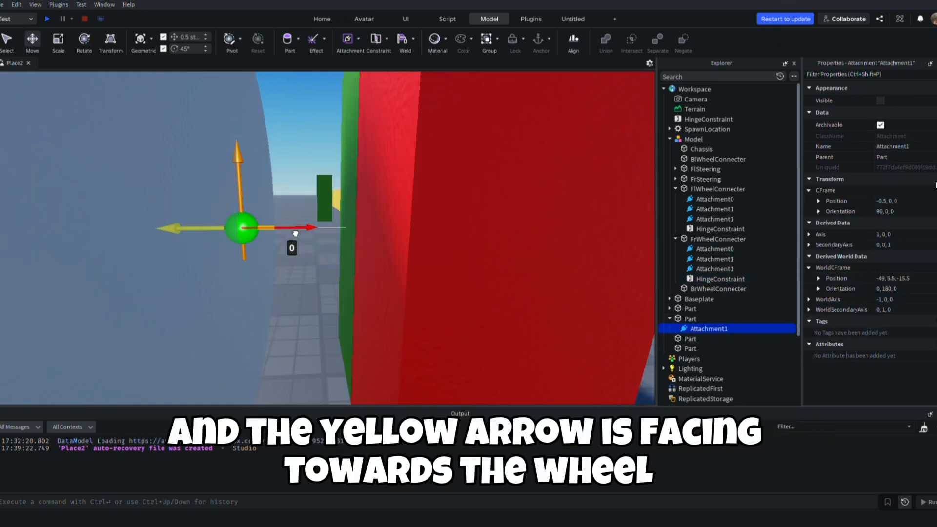
left_click_drag(320, 241, 269, 243)
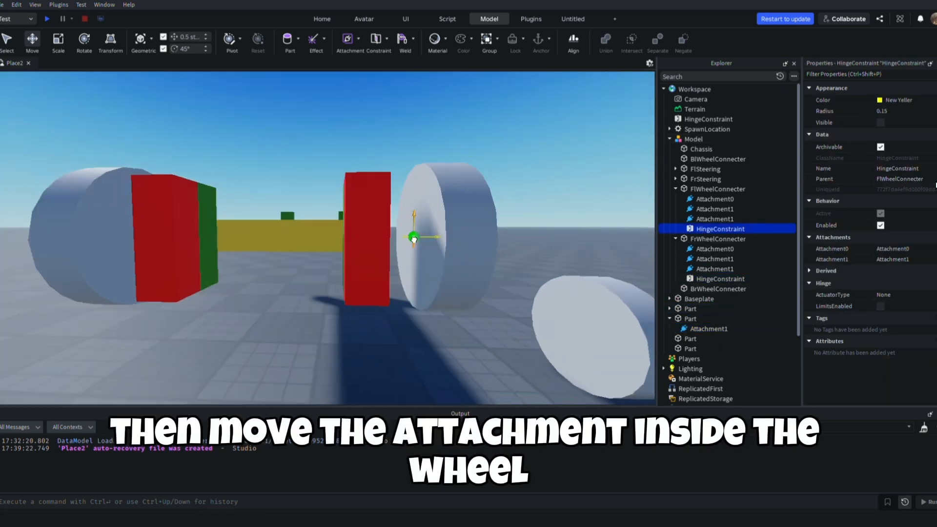
left_click(414, 237)
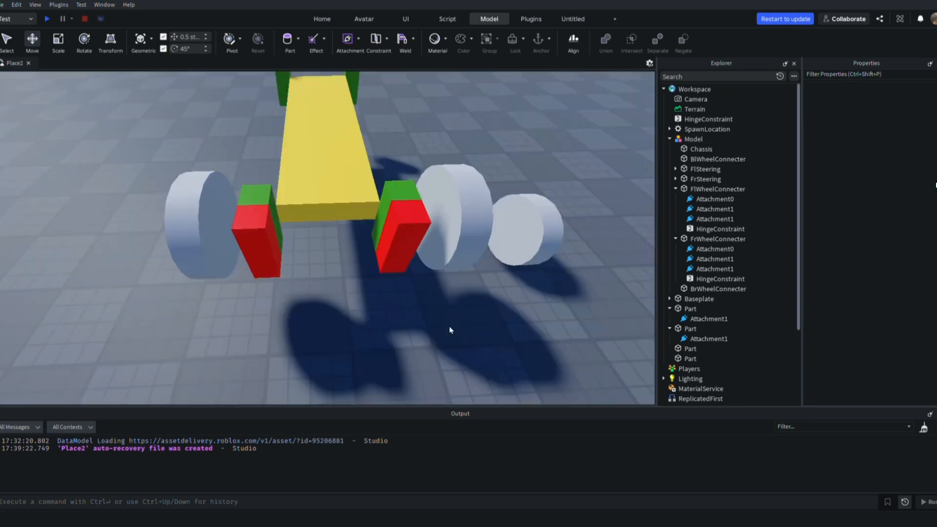
Collapse the expanded parts and move both front wheels into the car model
left_click(690, 239)
left_click(693, 230)
left_click(671, 229)
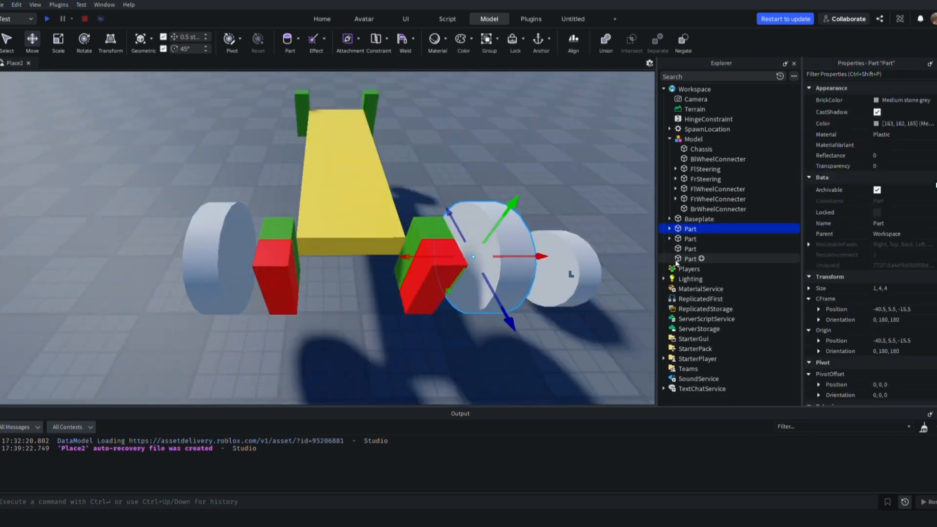
left_click(690, 239, "ctrl")
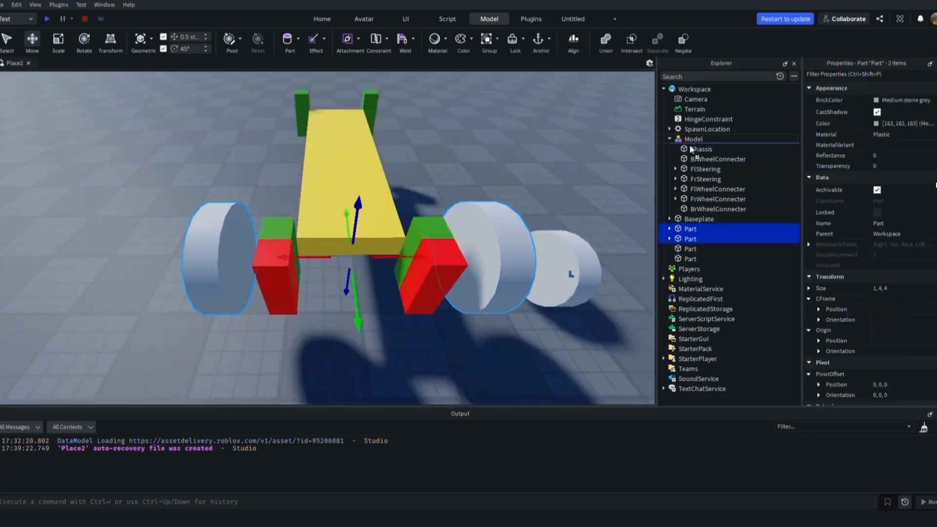
left_click_drag(690, 146, 691, 142)
Rename the two front wheels as FlWheel and FrWheel
left_click(701, 218)
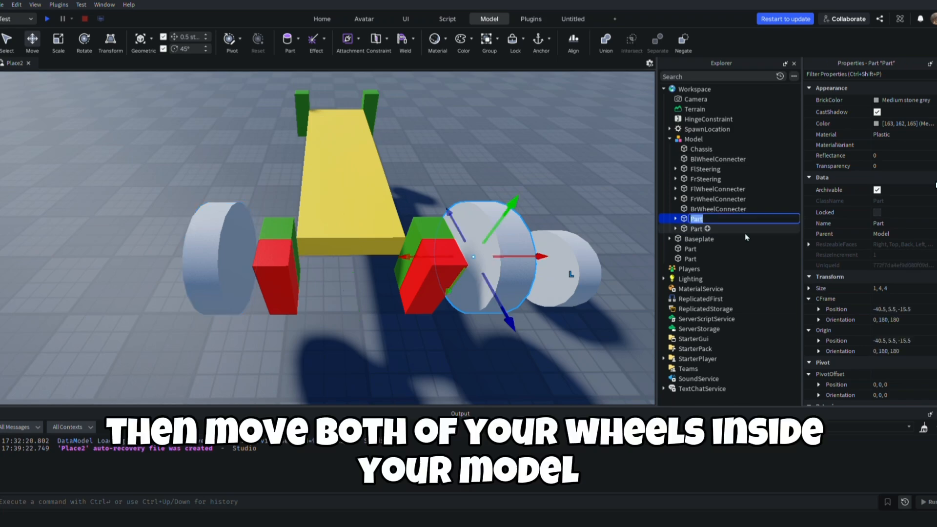
key("Return")
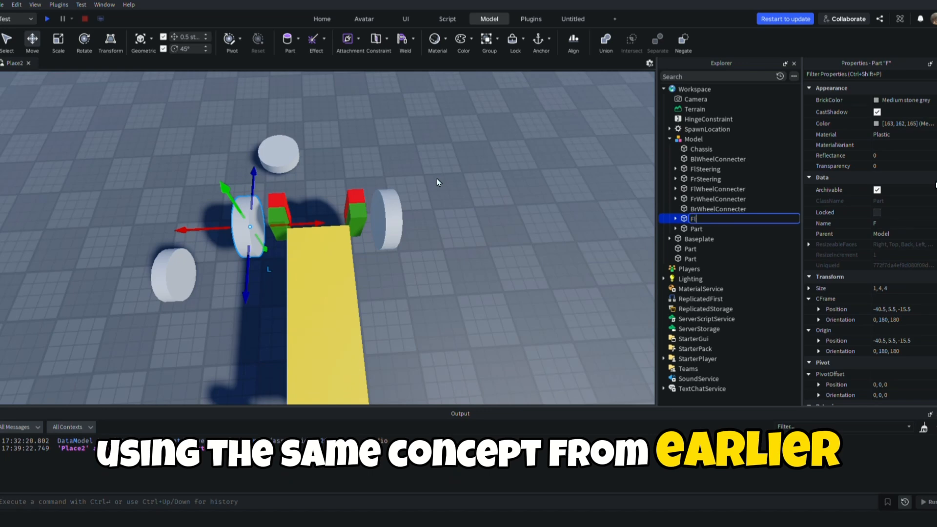
key("BackSpace")
type("heel")
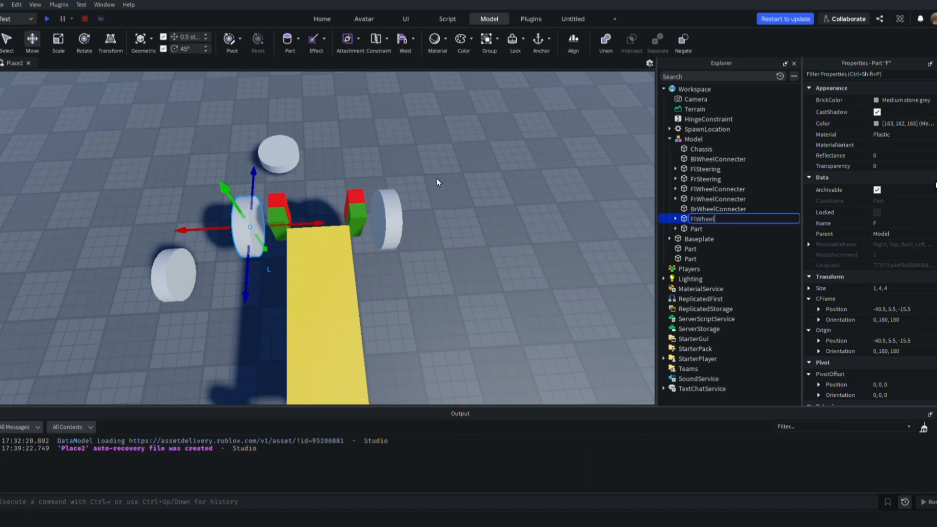
key("Tab")
key("F2")
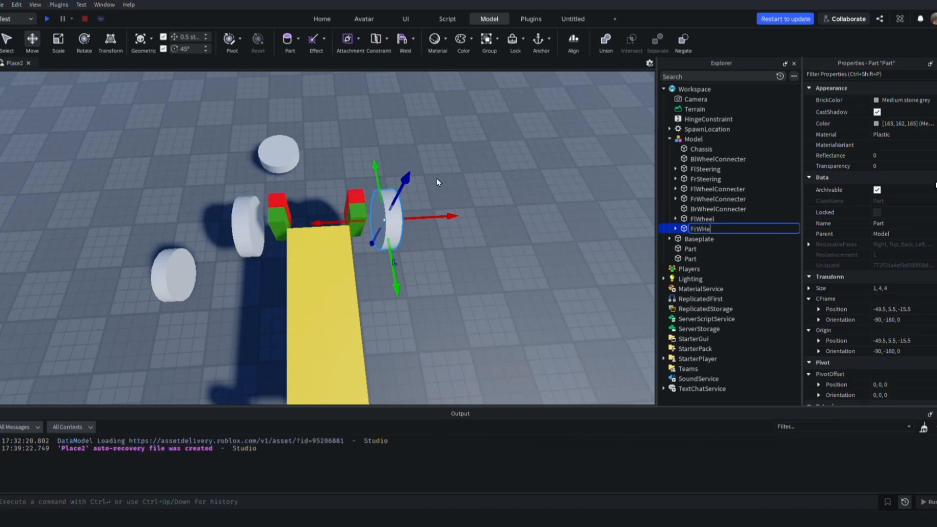
type("FrWheel")
left_click(437, 179)
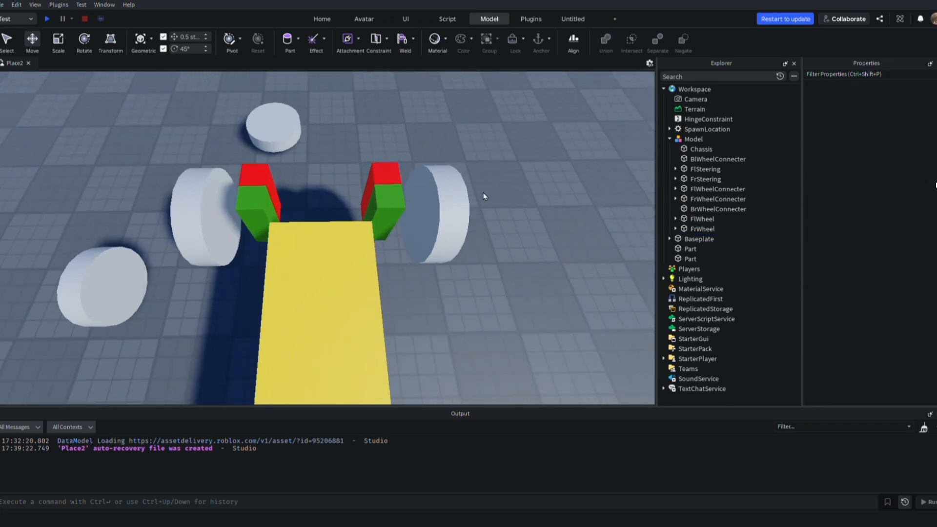
Insert a VehicleSeat into the car model and place it on top of the chassis near the front wheels
left_click(314, 149)
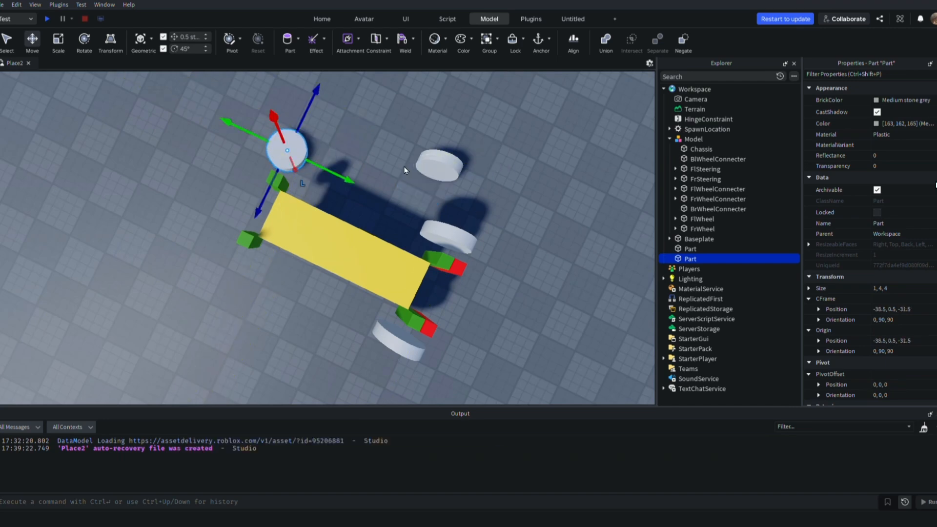
left_click(233, 272)
left_click_drag(234, 272, 230, 251)
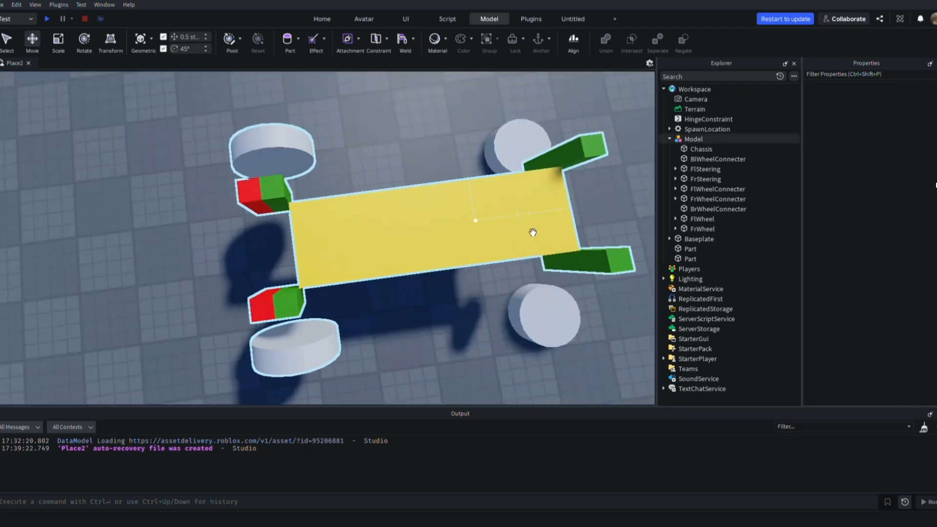
left_click(707, 140)
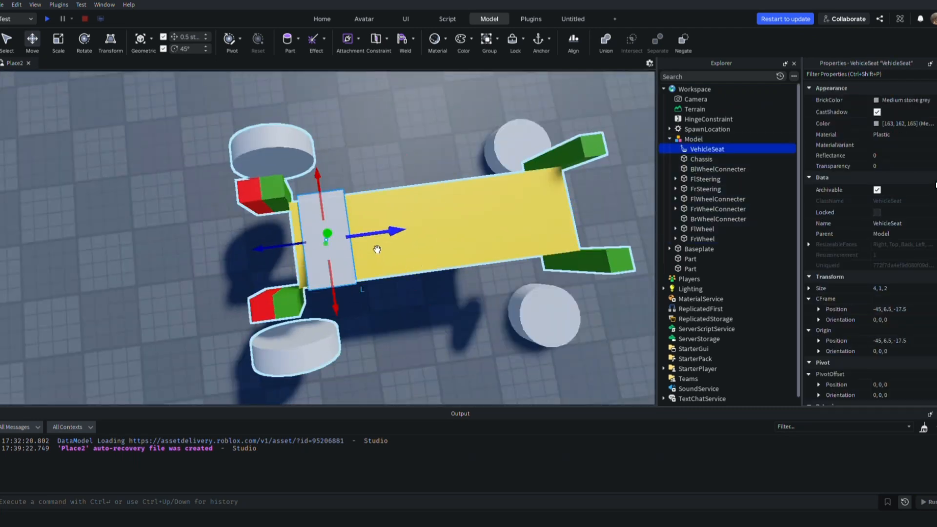
left_click_drag(371, 244, 393, 242)
right_click_drag(396, 160, 385, 181)
Rotate the vehicle seat about its vertical axis so that it faces the front of the car
key("ctrl+4")
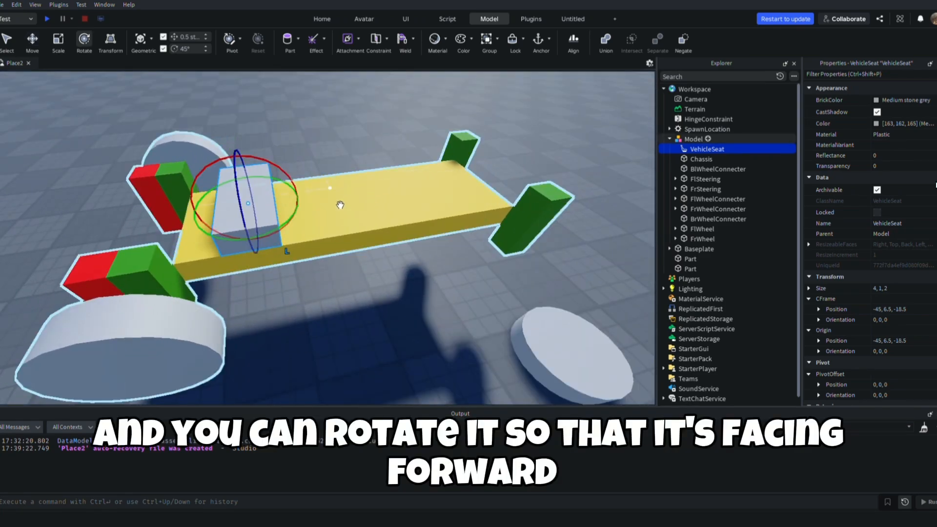
left_click_drag(292, 232, 220, 148)
left_click(298, 327)
right_click_drag(300, 326, 315, 285)
Move FlWheelConnecter and FrWheelConnecter together 1 stud back into the green front steering blocks
left_click(705, 210)
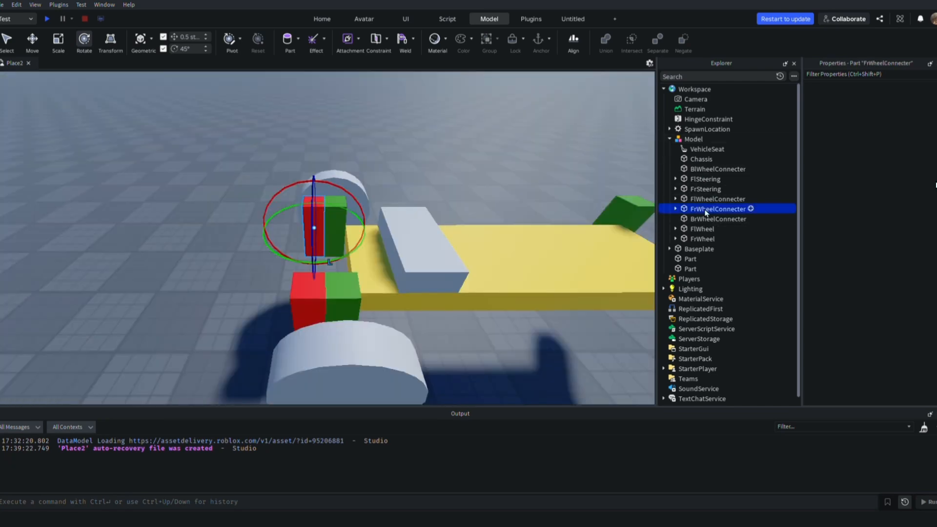
left_click(706, 199, "ctrl")
key("ctrl+2")
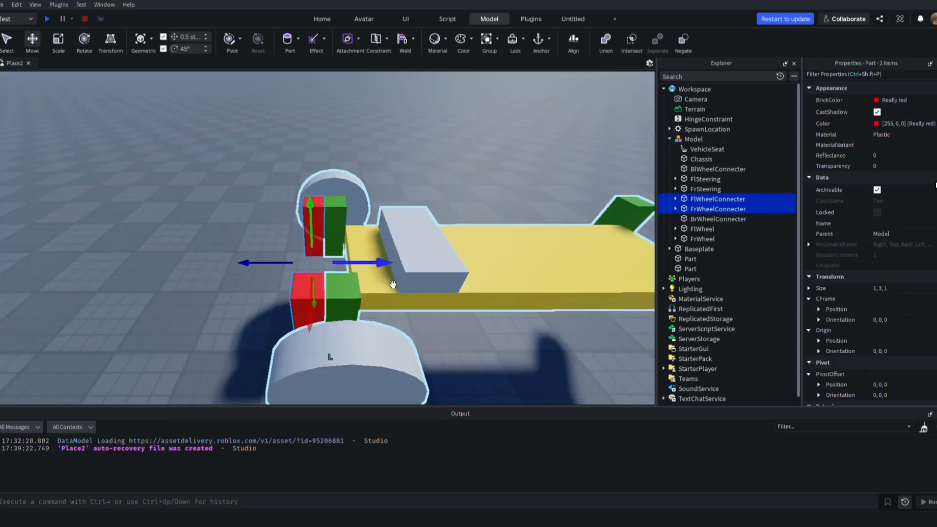
left_click_drag(390, 275, 402, 272)
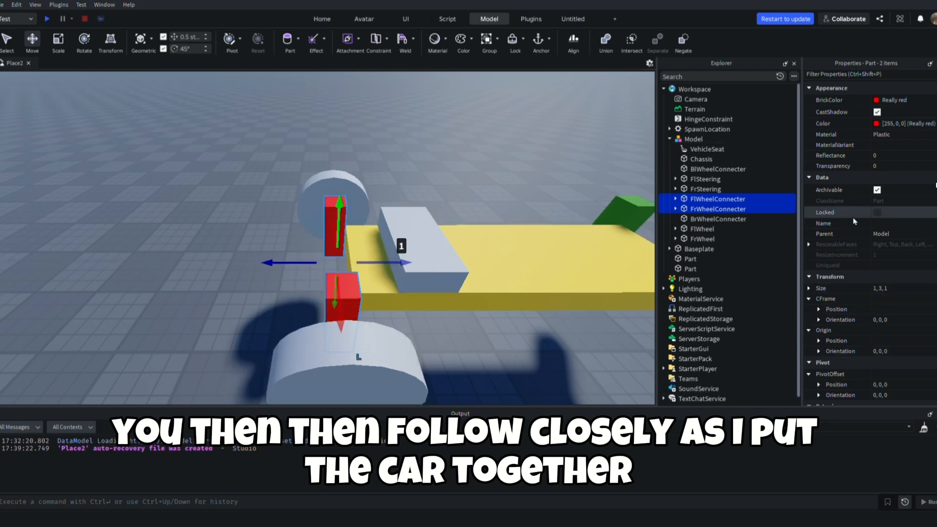
Turn off CanCollide and set Transparency to 1 for both front wheel connectors
scroll(854, 221, "down", 3)
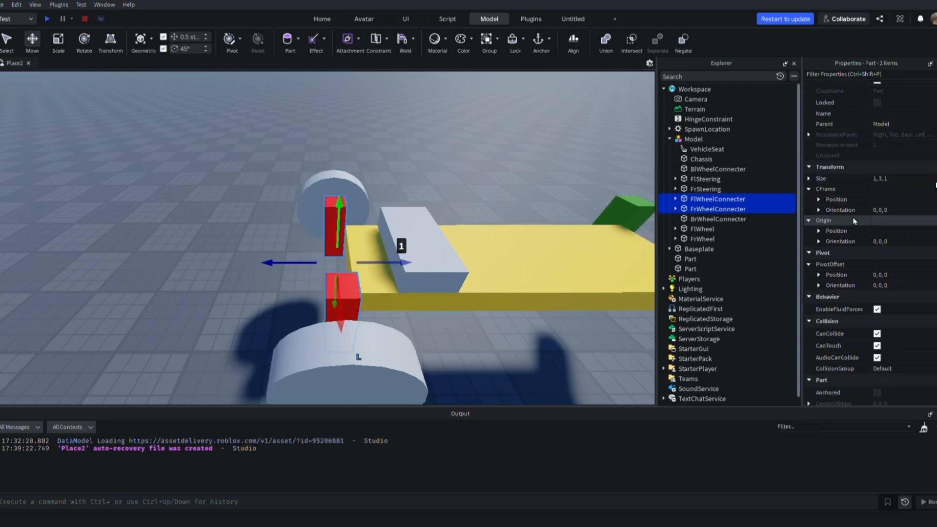
left_click(877, 334)
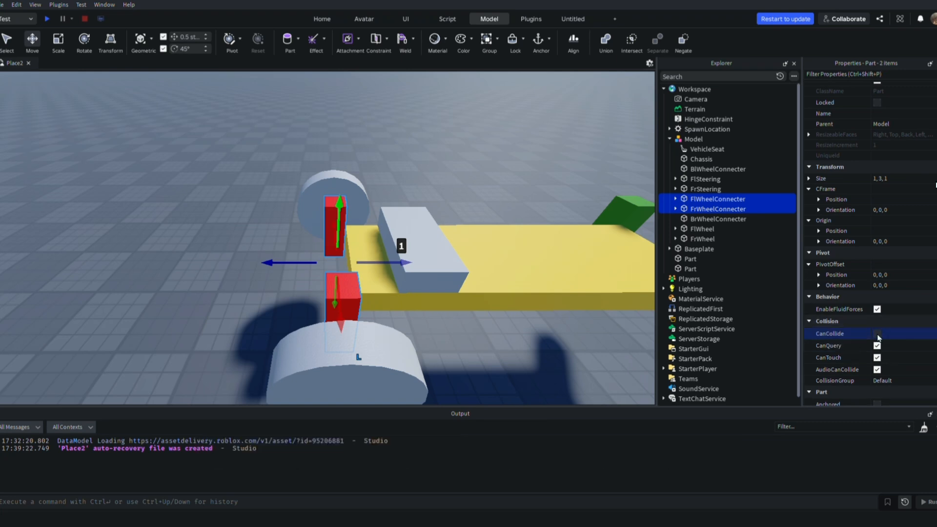
scroll(878, 334, "up", 5)
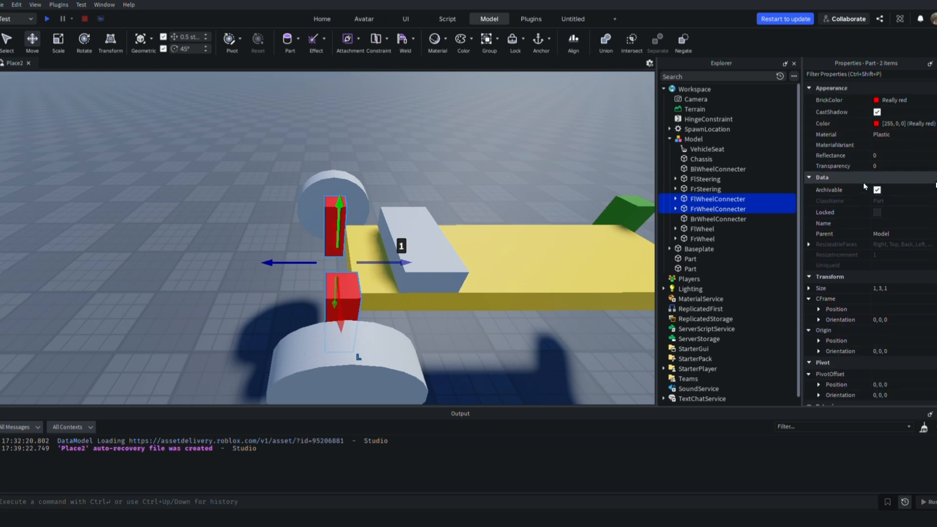
left_click(884, 167)
type("1")
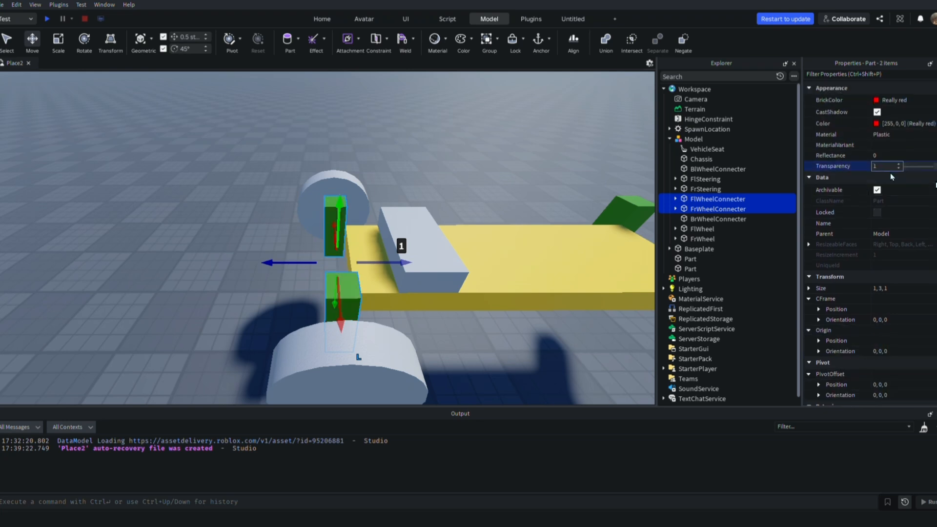
scroll(891, 172, "down", 10)
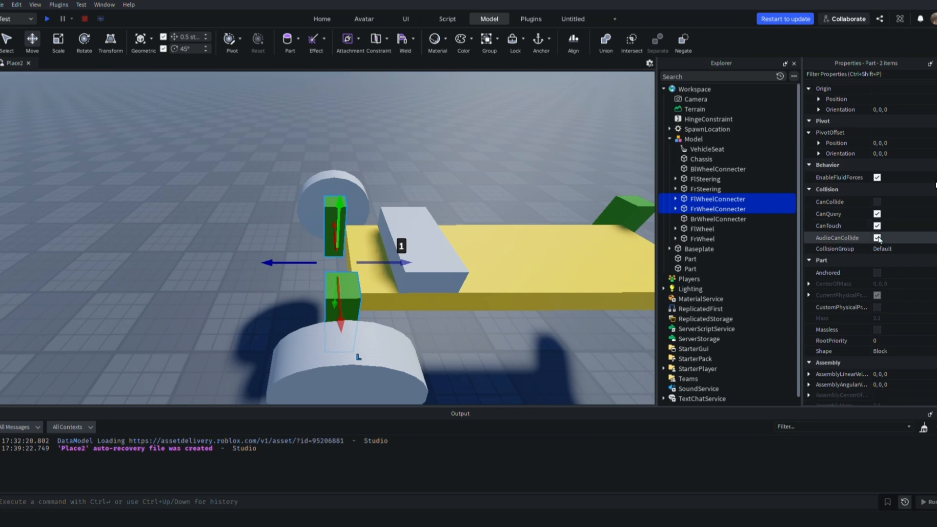
right_click_drag(430, 288, 578, 255)
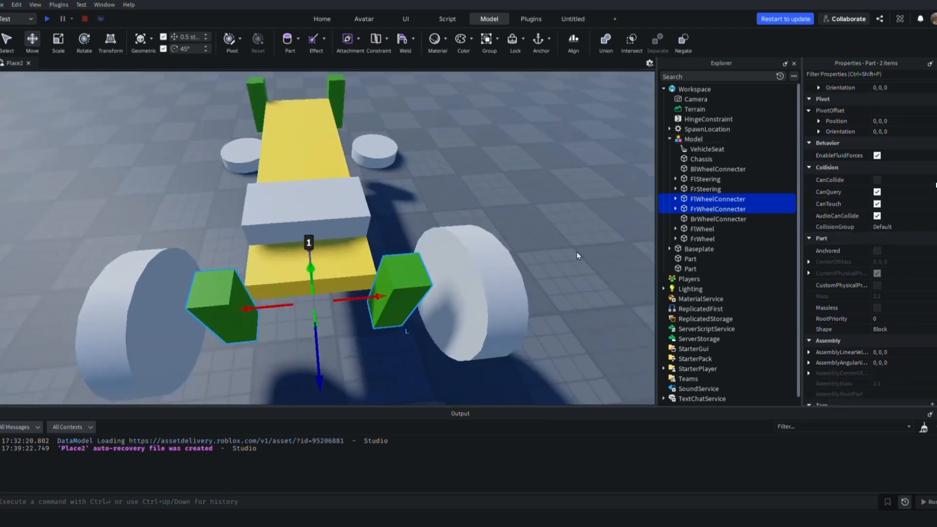
Turn off CanCollide for the FlSteering and FrSteering blocks
left_click(706, 189)
left_click(705, 180, "ctrl")
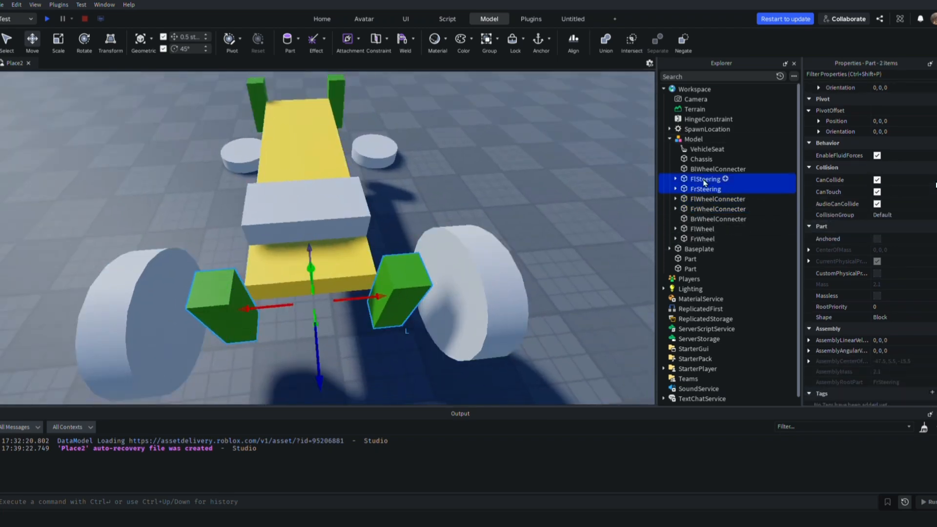
left_click(877, 181)
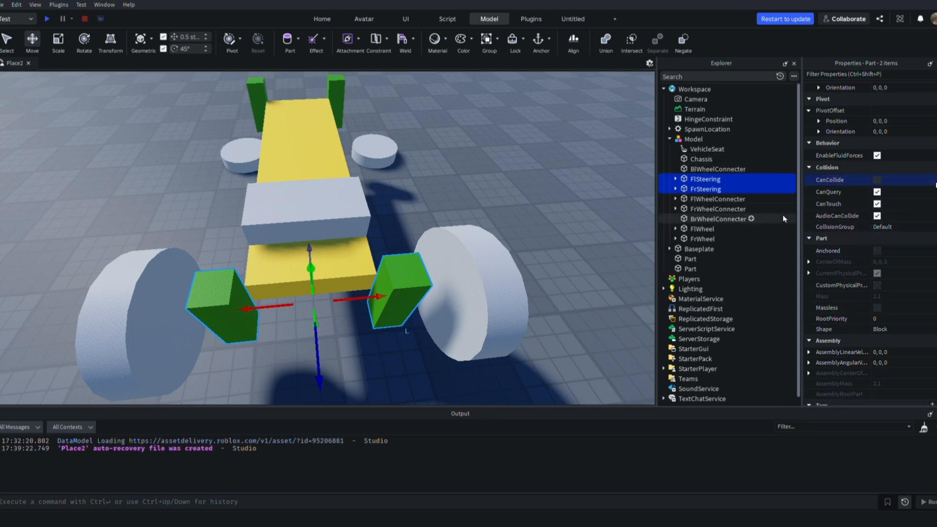
Move FlWheel inward along its axle toward the FlSteering block
left_click(703, 229)
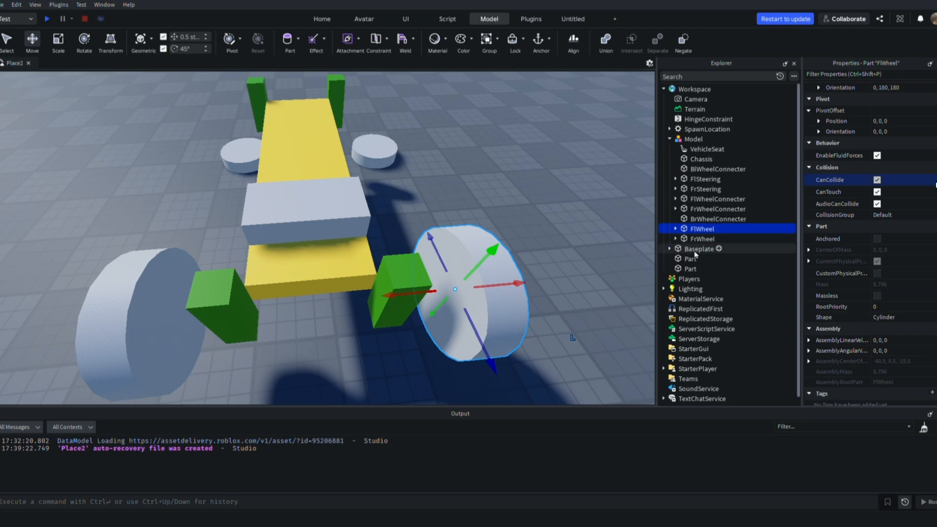
right_click_drag(612, 290, 517, 324)
left_click_drag(453, 288, 404, 282)
right_click_drag(410, 250, 447, 262)
scroll(423, 261, "up", 2)
Move FrWheel 1.5 studs inward so that it sits against the FrSteering block
left_click(698, 240)
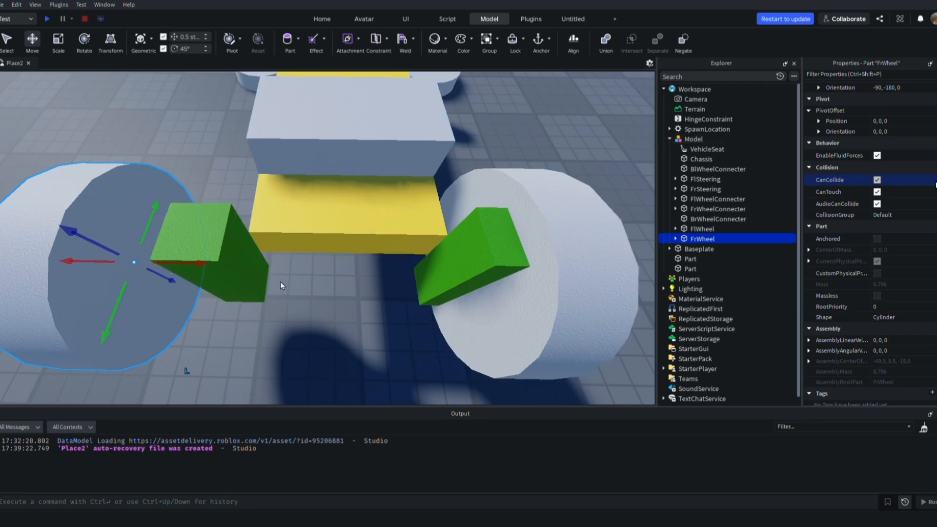
right_click_drag(232, 269, 231, 267)
left_click_drag(398, 244, 417, 254)
right_click_drag(409, 253, 403, 254)
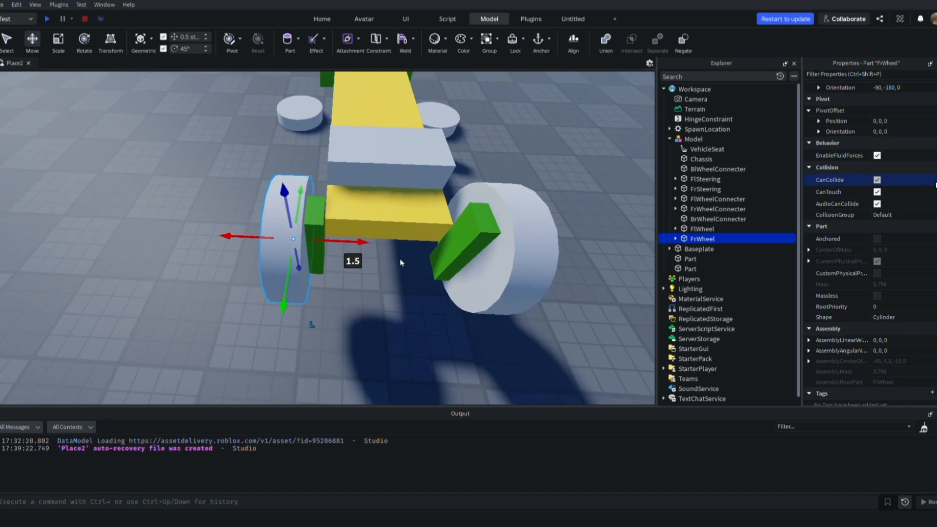
left_click(400, 291)
Scale the chassis slightly longer at its front end, toward the front steering blocks
scroll(399, 291, "down", 8)
scroll(400, 291, "up", 8)
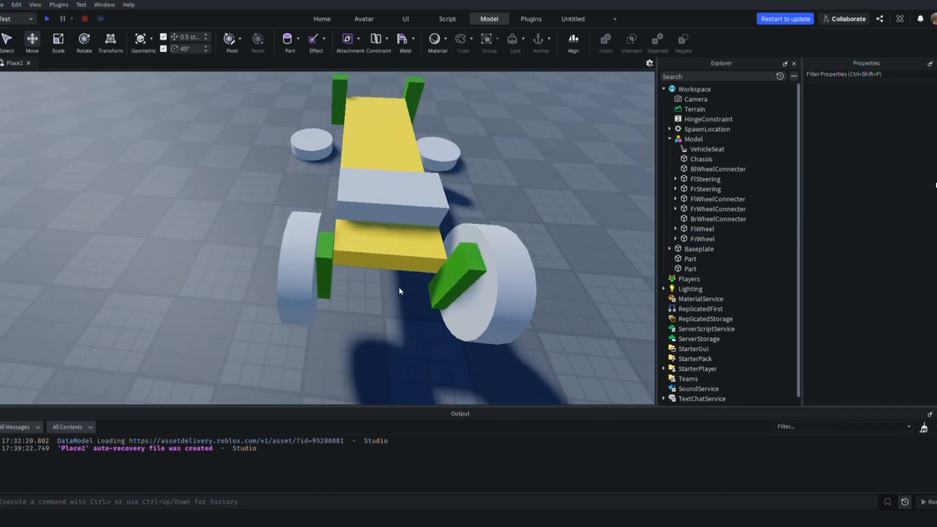
mouse_move(399, 291)
right_mouse_down()
mouse_move(414, 301)
mouse_move(396, 279)
right_mouse_up()
left_click(701, 159)
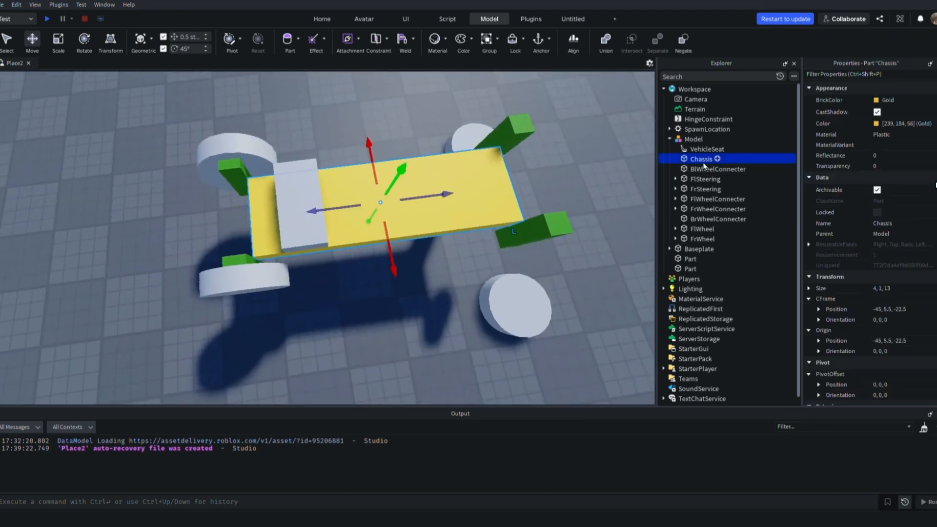
key("ctrl+3")
left_click_drag(244, 223, 230, 228)
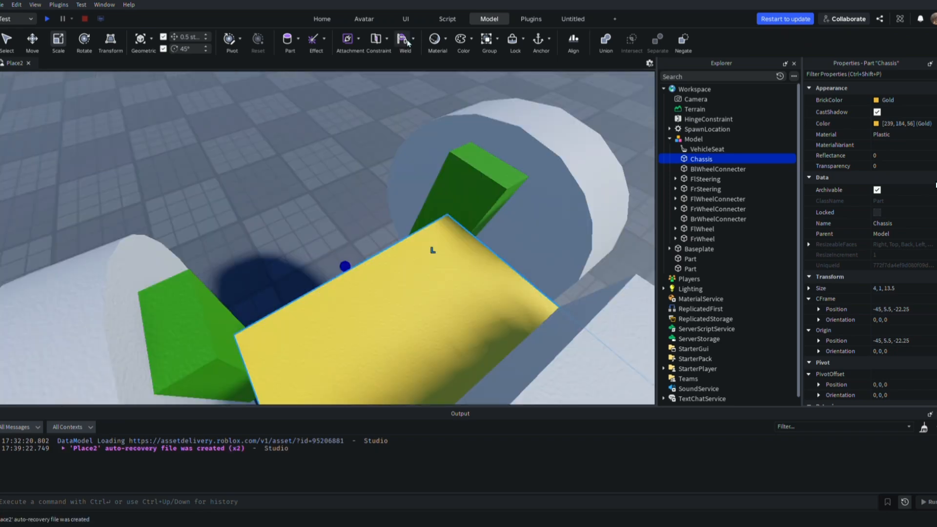
Weld the VehicleSeat and the FlSteering block to the chassis with weld constraints
left_click(433, 251)
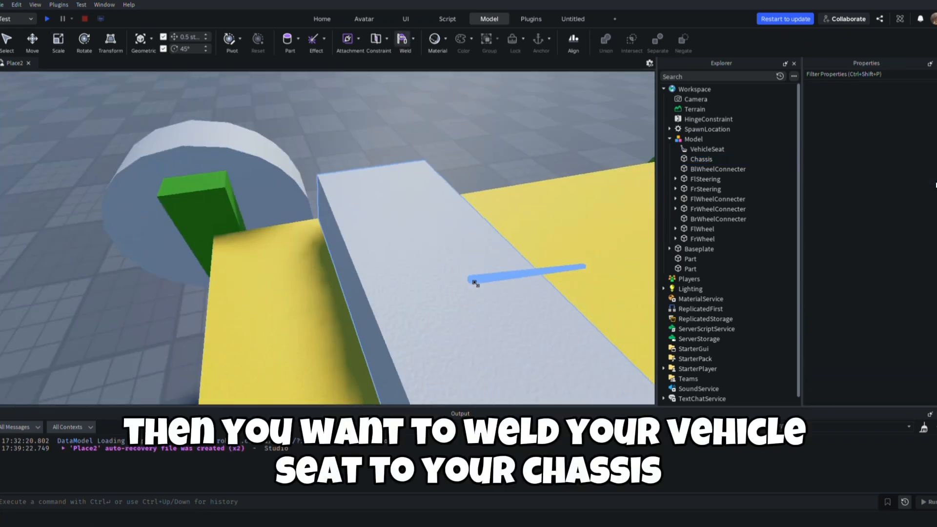
scroll(477, 278, "down", 3)
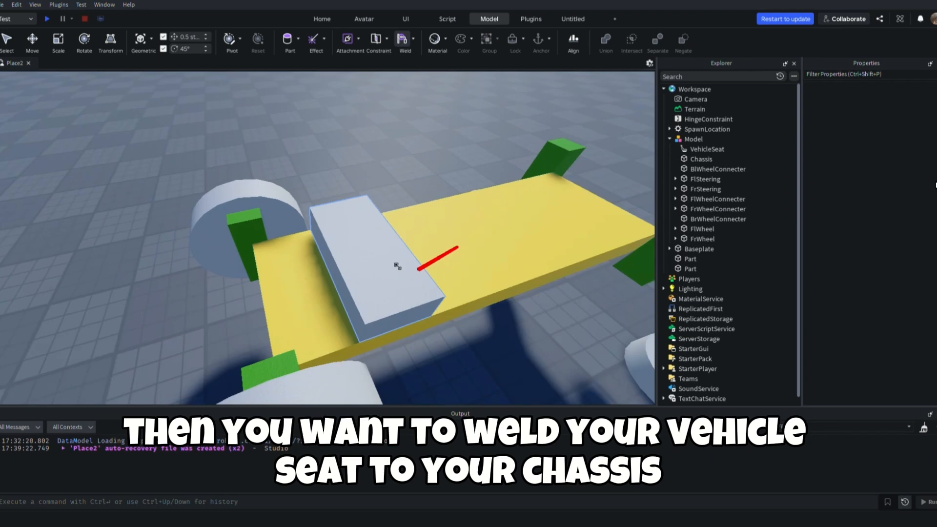
left_click(374, 244)
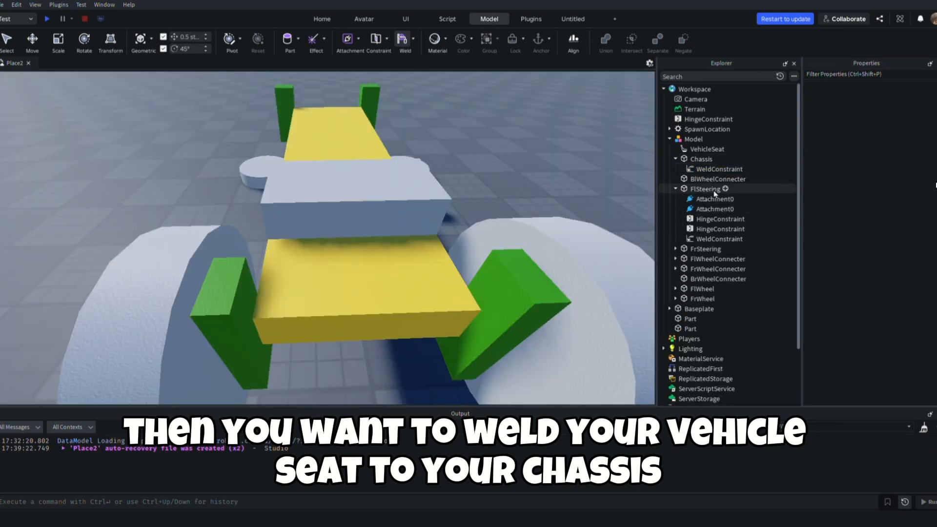
Weld the FrSteering block to the chassis with a weld constraint
left_click(706, 249)
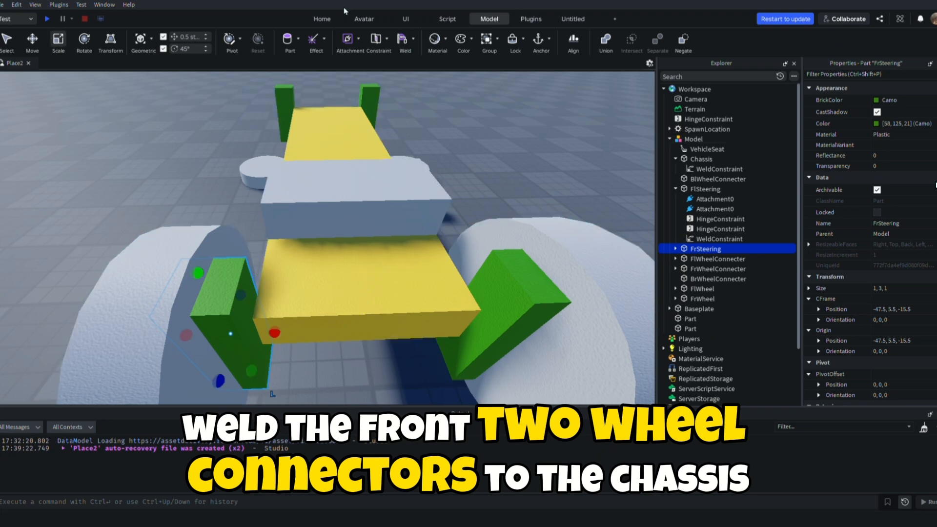
left_click(403, 42)
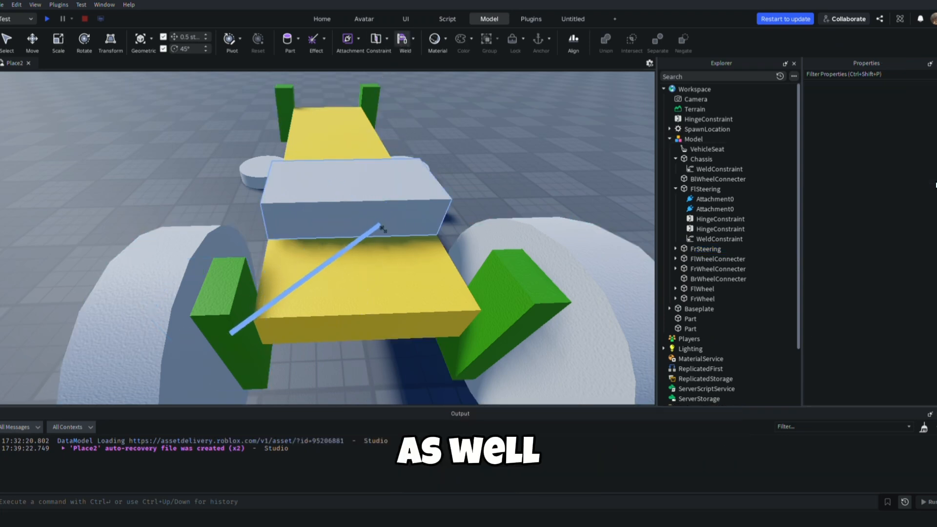
left_click(374, 256)
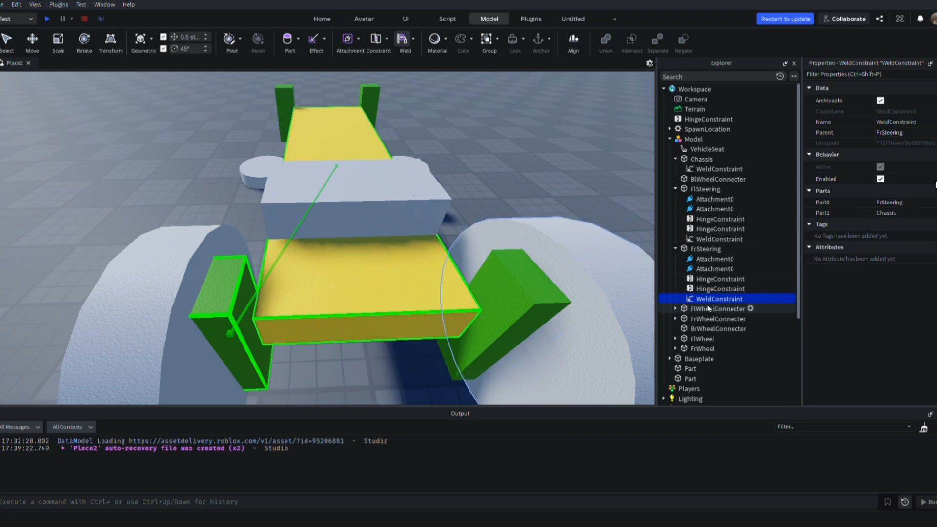
left_click(676, 249)
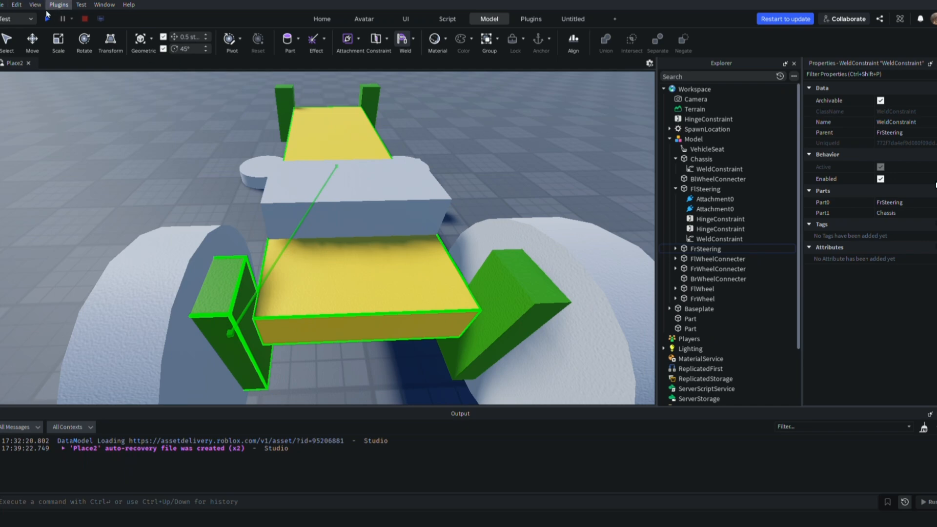
Playtest the place to check how the assembled car behaves, walking the character toward it, and end the test
left_click(47, 18)
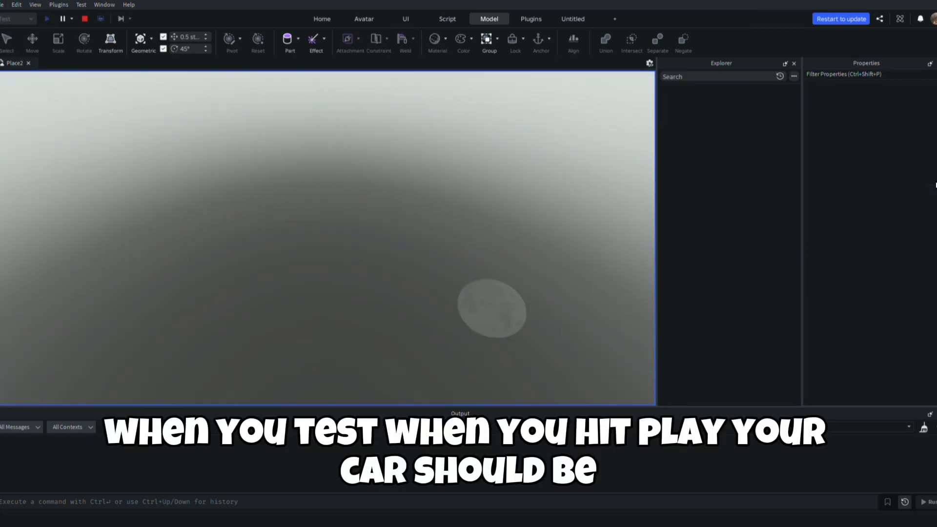
key("w")
right_click_drag(175, 202, 175, 202)
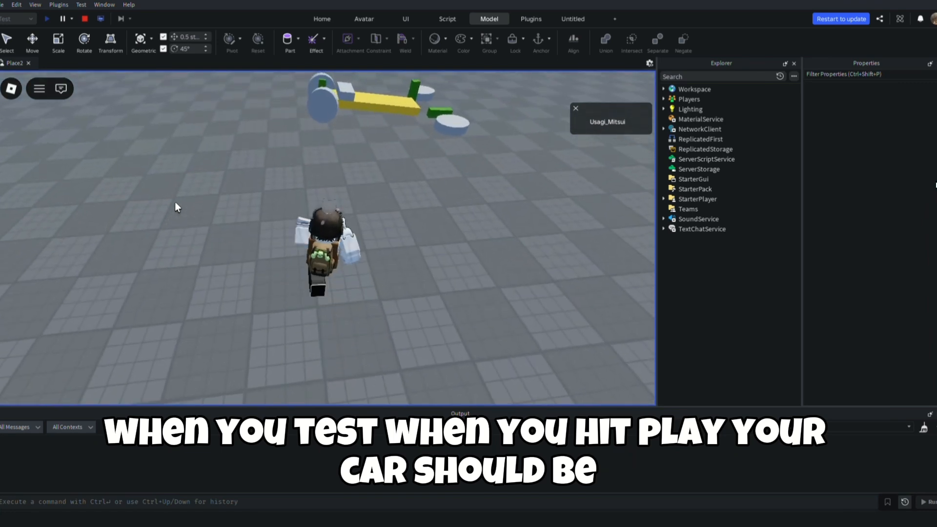
key("w")
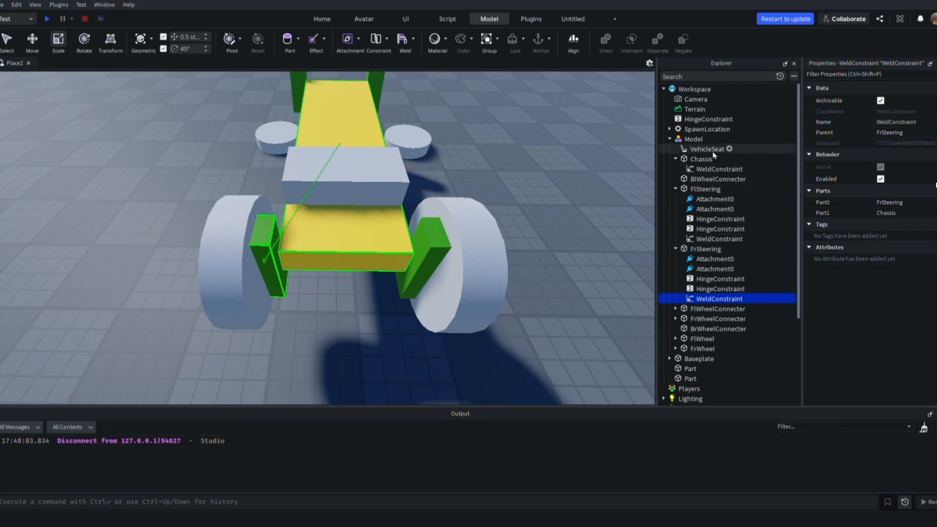
Create a folder inside the car model and name it MotorsAndSteering
left_click(694, 139)
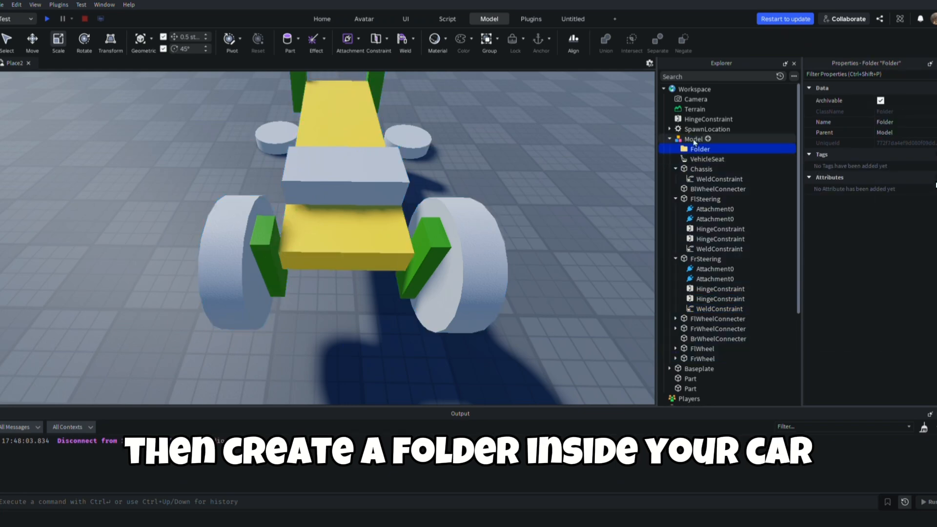
key("F2")
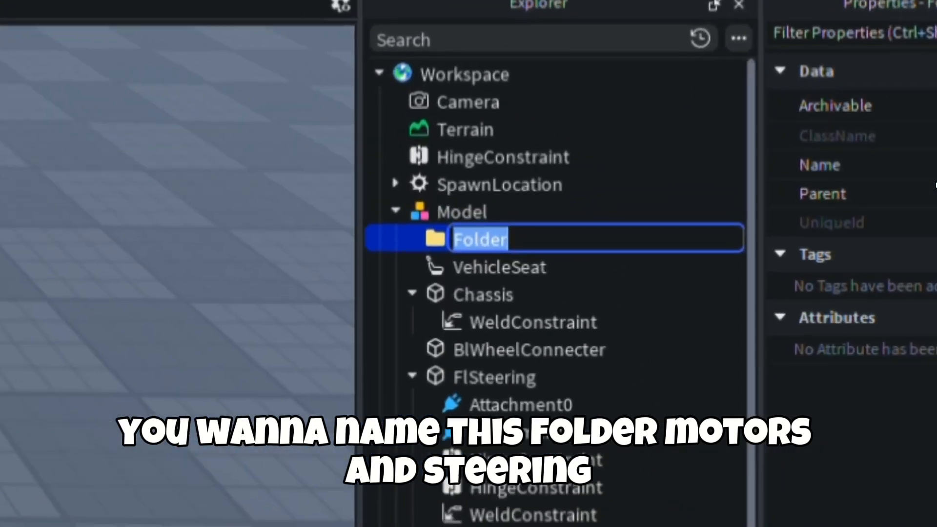
type("Motor")
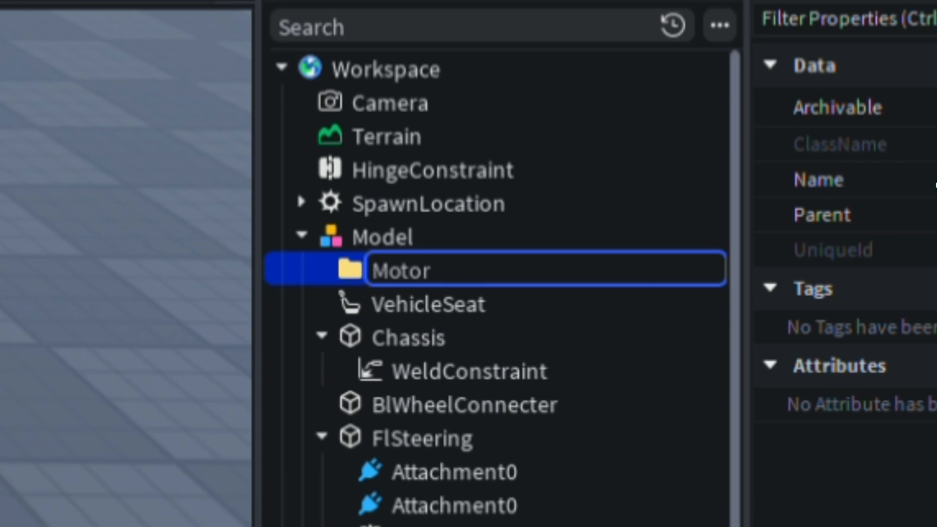
type("sAndS")
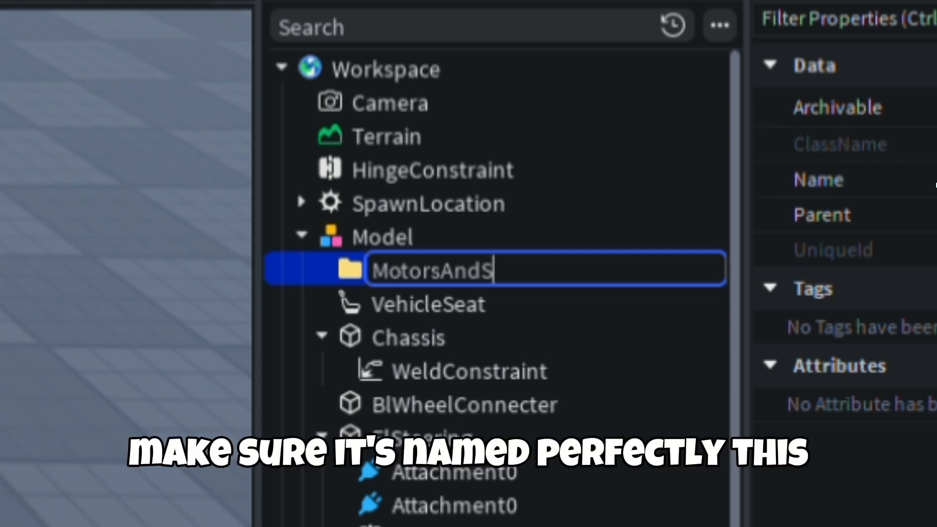
type("teering")
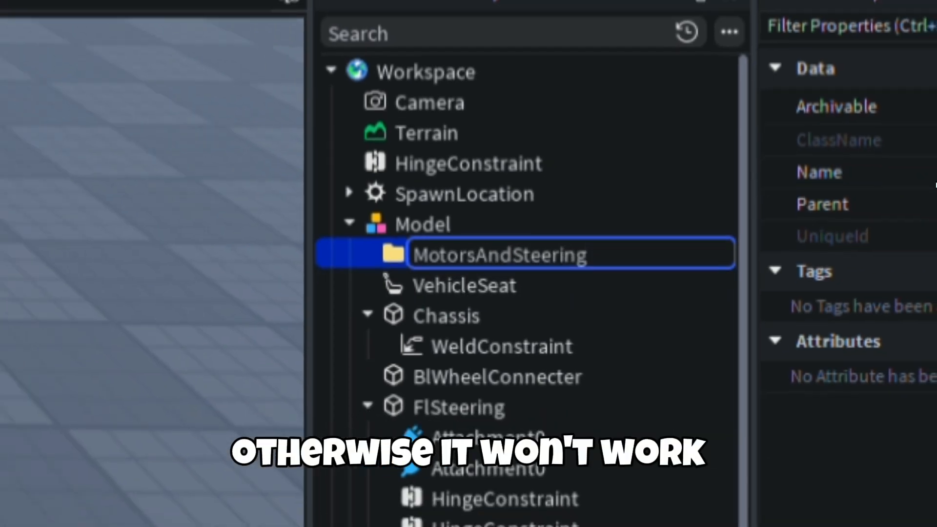
key("Return")
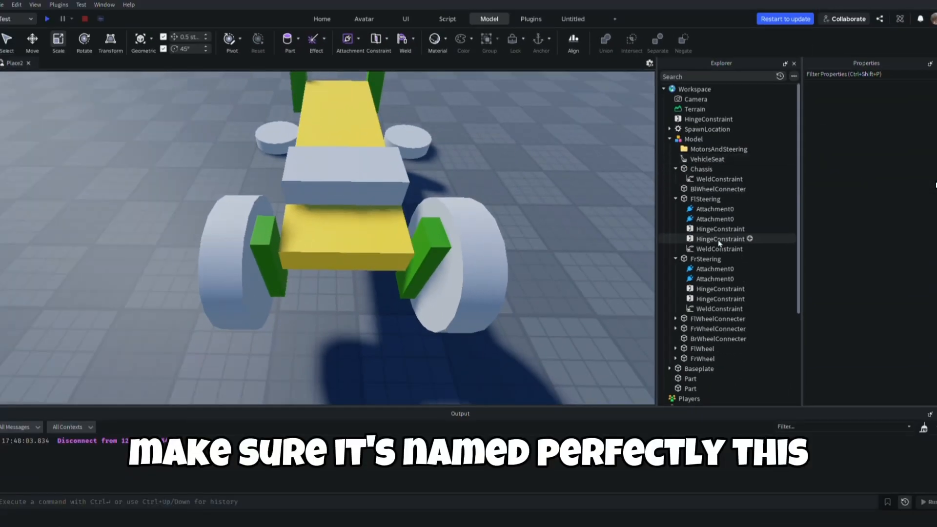
Move the four hinge constraints from the FlSteering and FrSteering blocks into the MotorsAndSteering folder
left_click(720, 229)
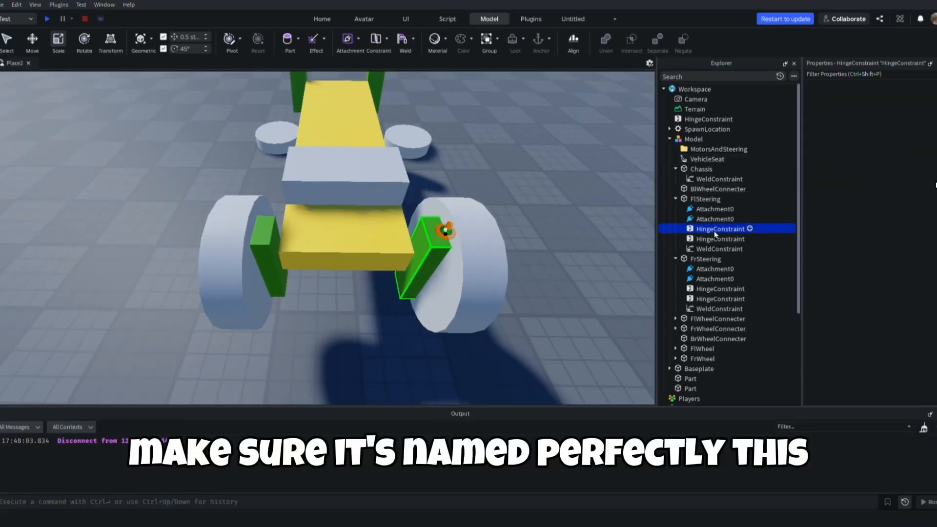
left_click(719, 289, "ctrl")
left_click(720, 308, "ctrl")
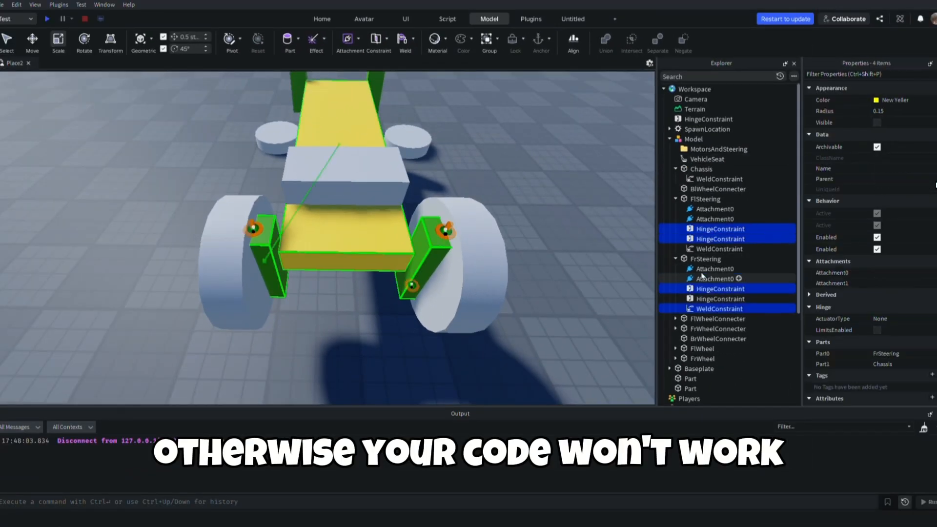
left_click(718, 309, "ctrl")
left_click(720, 299, "ctrl")
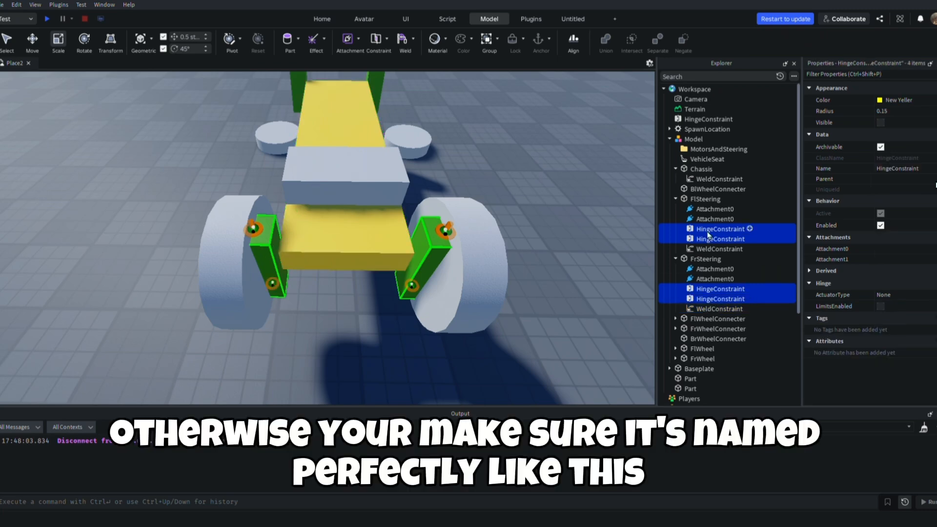
left_click_drag(695, 145, 699, 147)
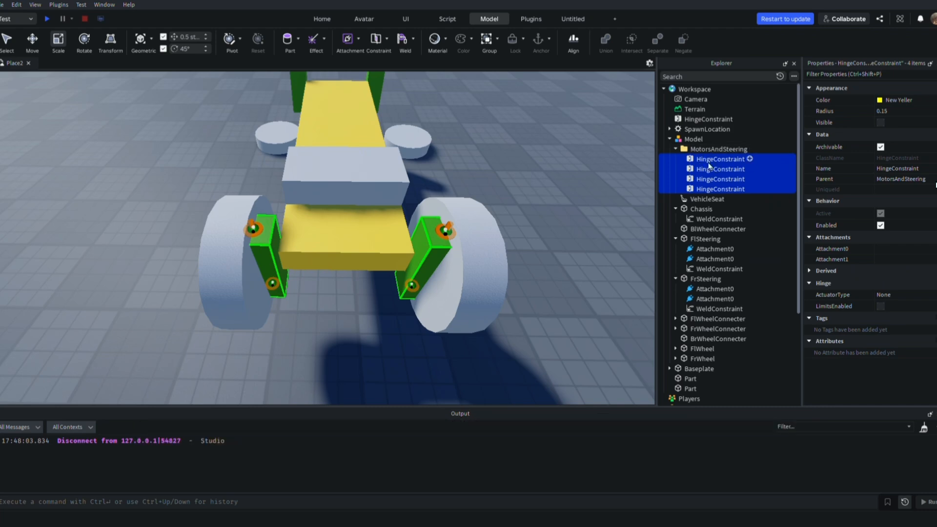
Rename the front-left steering block's upper hinge constraint Fl1Steering and its lower one Fl2Steering
left_click(710, 161)
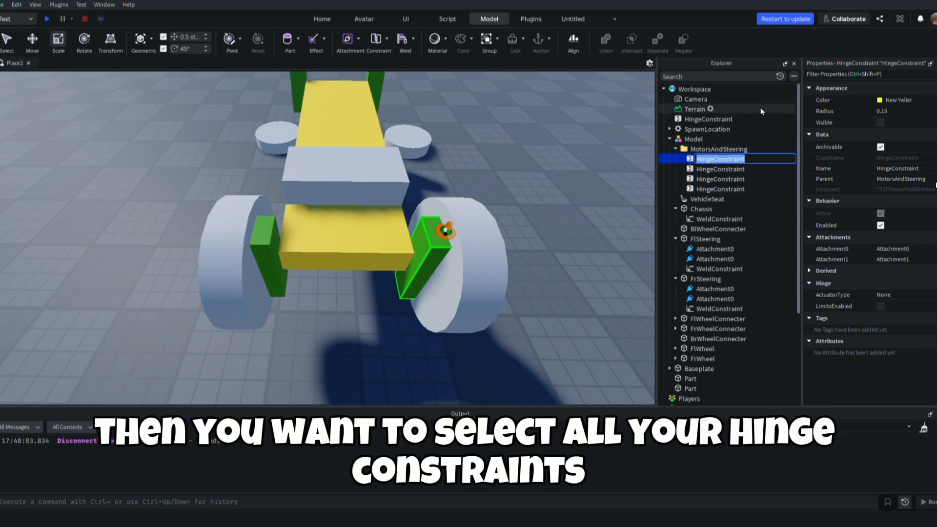
right_click_drag(505, 145, 504, 146)
key("f")
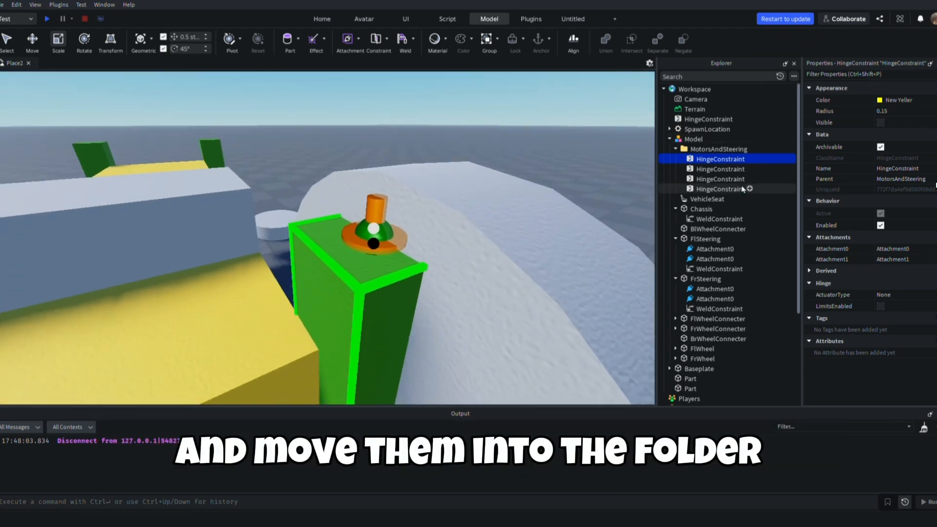
key("F2")
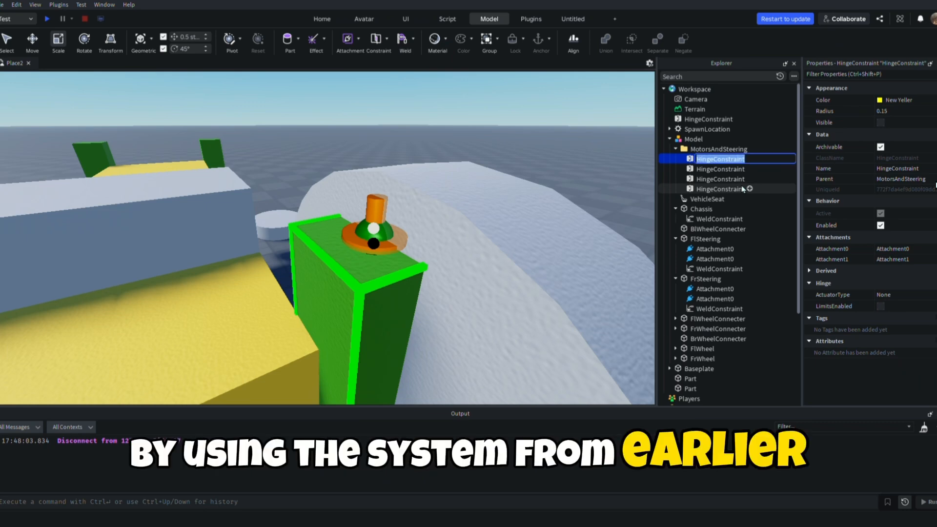
right_click_drag(488, 250, 487, 252)
key("w")
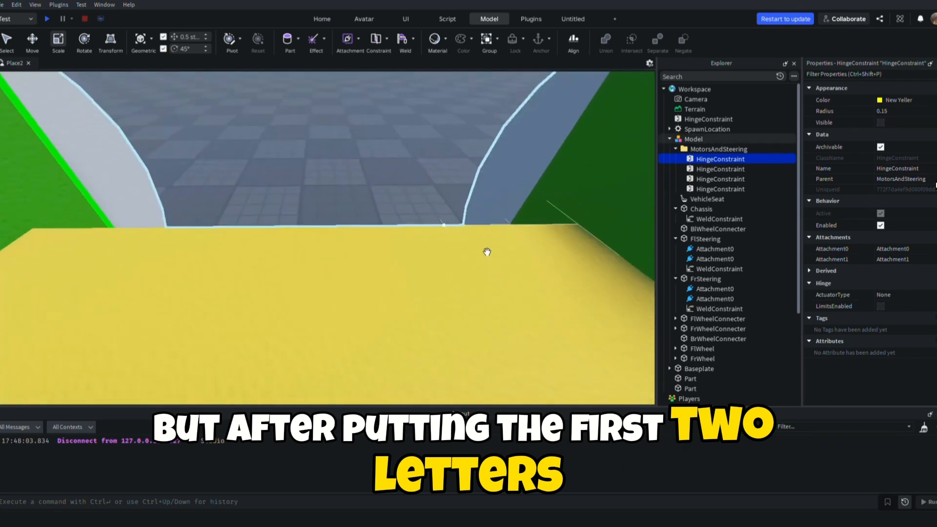
scroll(488, 252, "down", 3)
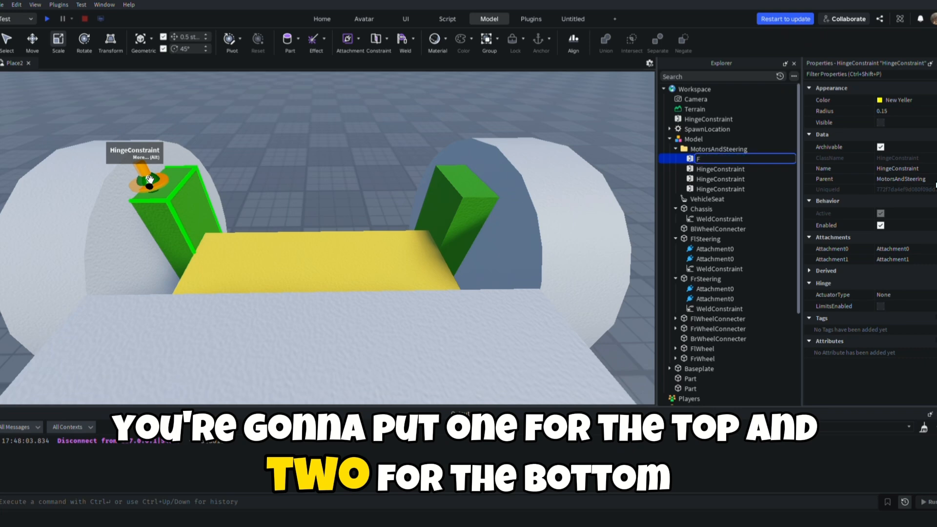
key("BackSpace")
type("lSt")
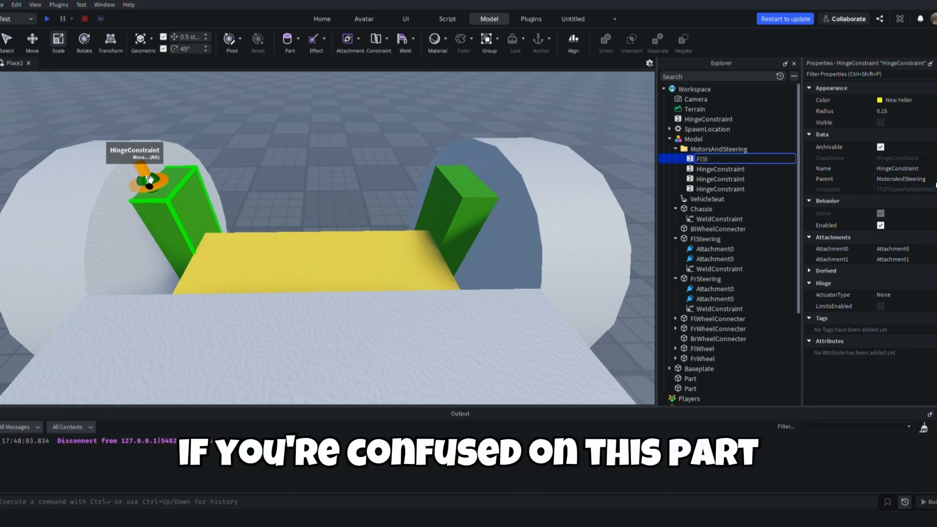
key("BackSpace")
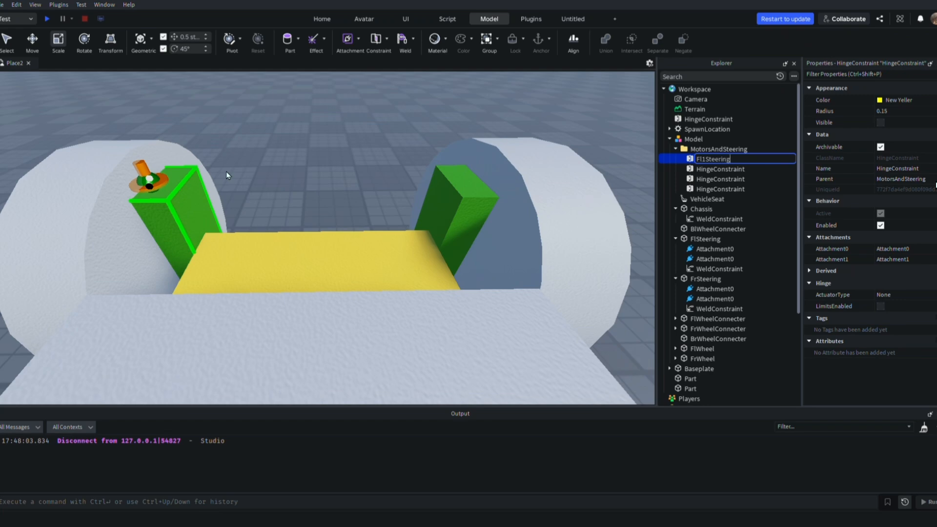
key("Tab")
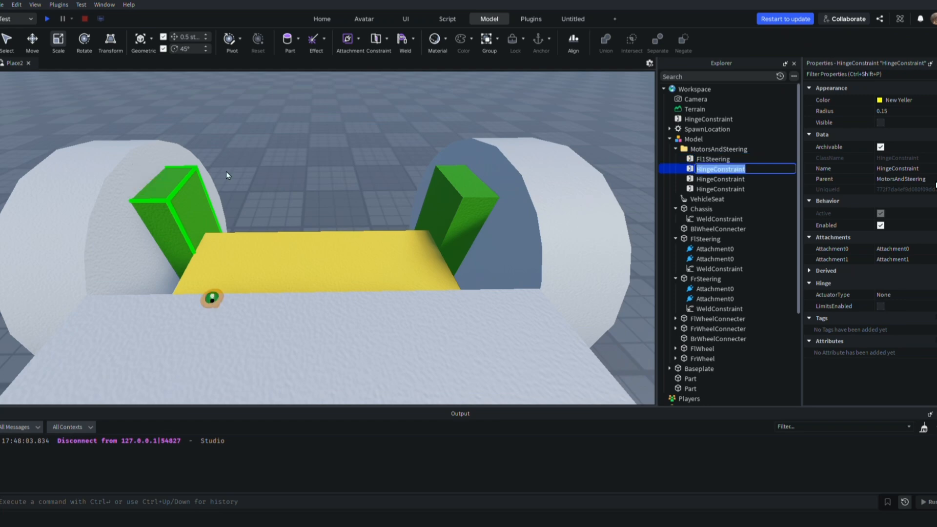
type("Fl2Steering")
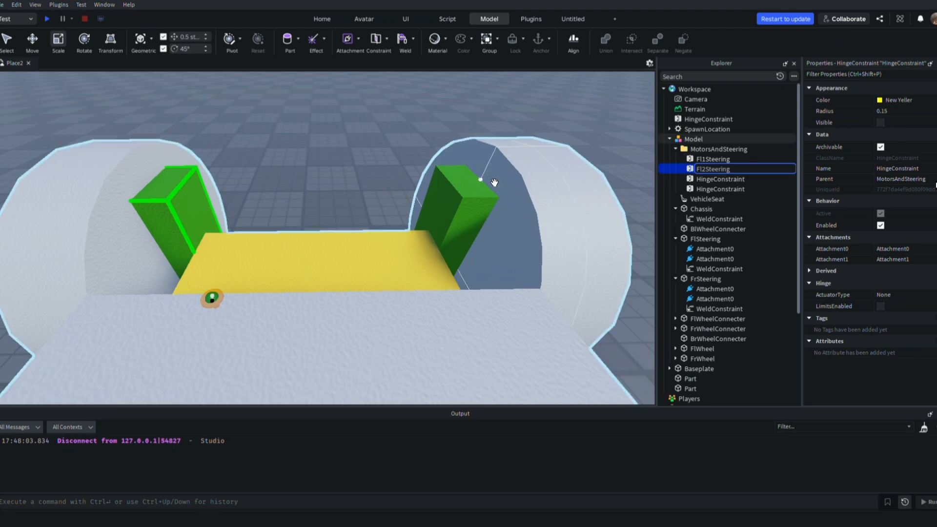
Rename the upper hinge constraint on the front-right steering block Fr1Steering
right_click_drag(494, 182, 477, 165)
key("w")
scroll(493, 180, "down", 5)
scroll(496, 166, "up", 5)
scroll(495, 177, "down", 5)
left_click(720, 180)
right_click_drag(342, 188, 340, 189)
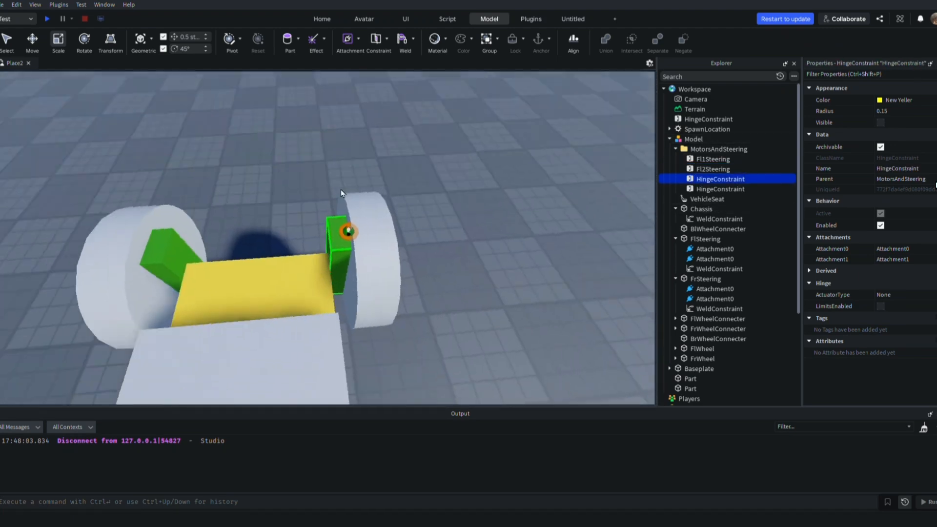
scroll(342, 188, "up", 3)
key("F2")
type("Fr1")
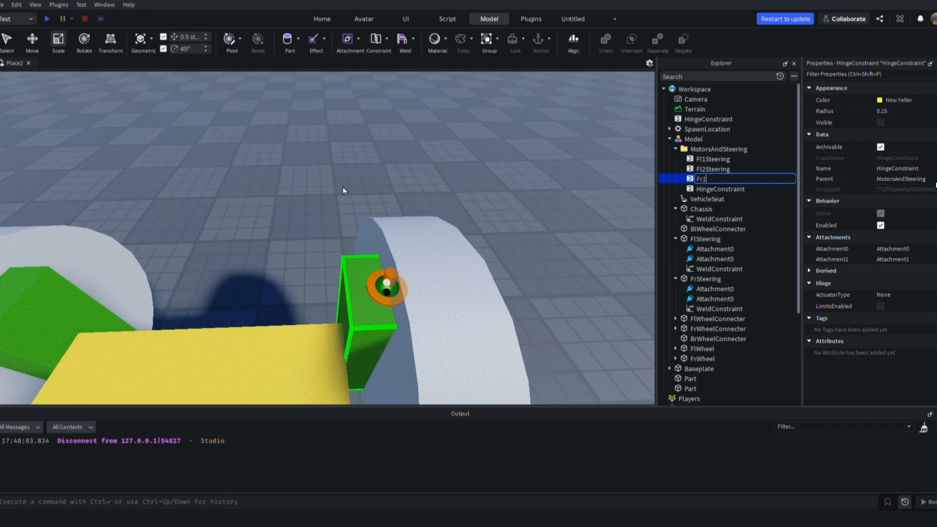
type("Steering")
key("Return")
Rename the lower hinge constraint on the front-right steering block Fr2Steering
key("Down")
key("F2")
type("F")
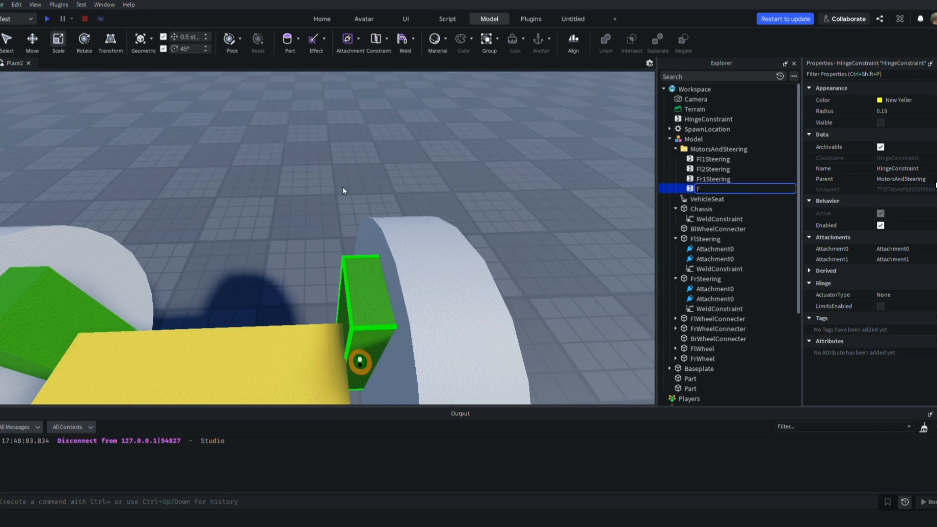
type("ring")
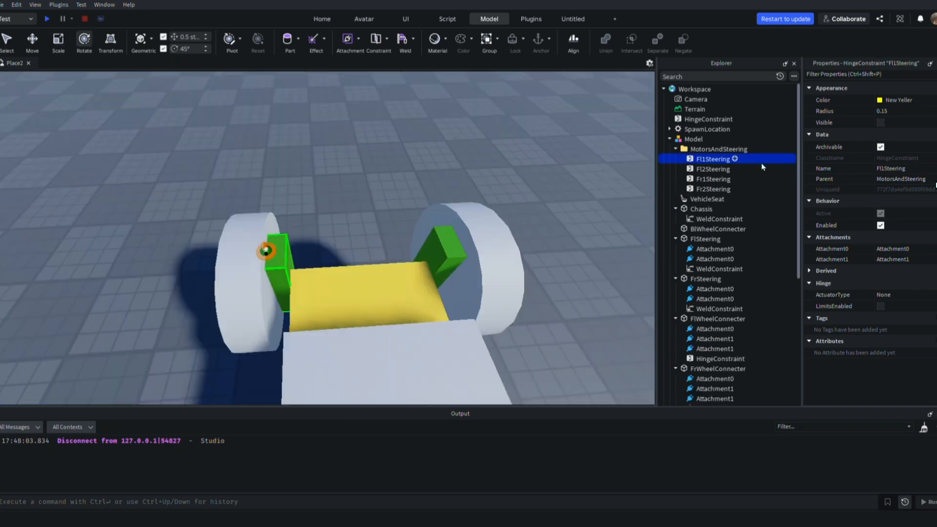
Set the ActuatorType of all four steering hinges in the MotorsAndSteering folder to Servo
left_click_drag(758, 156, 767, 196)
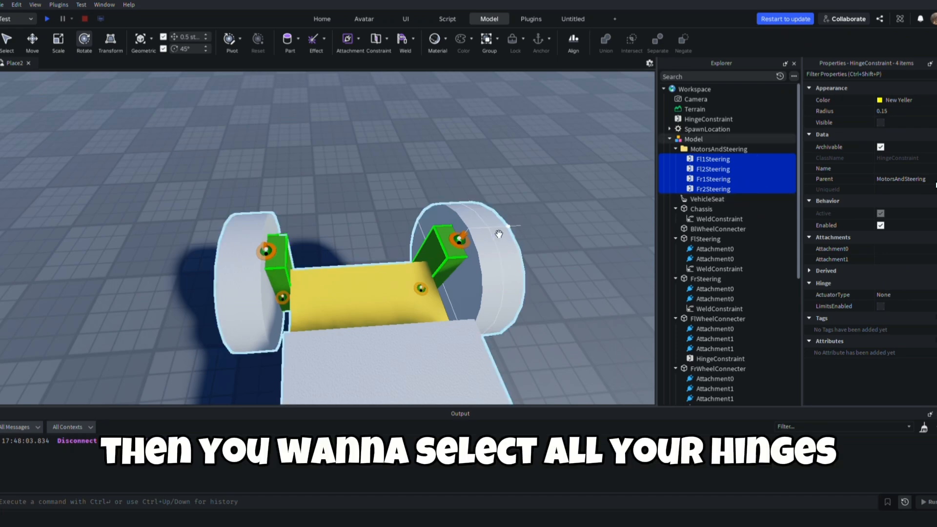
key("w")
right_click_drag(433, 205, 433, 205)
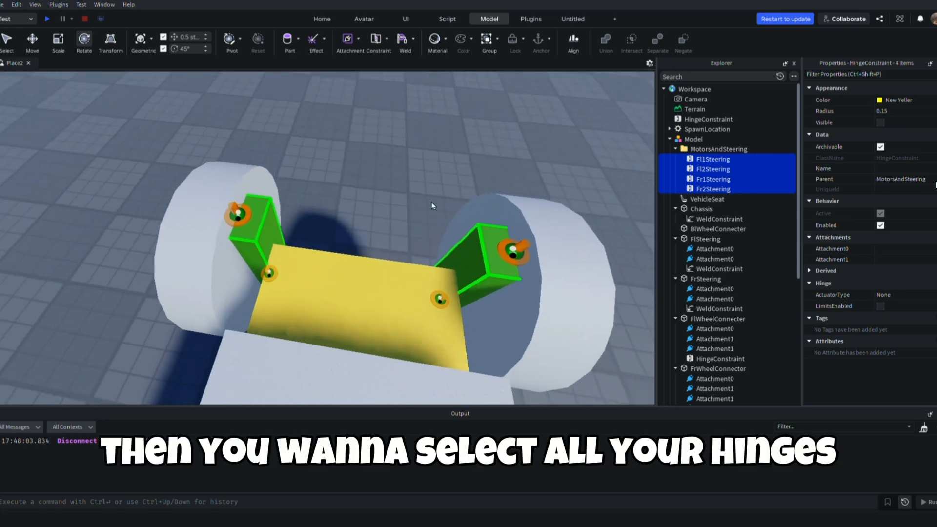
right_click_drag(540, 205, 540, 205)
key("w")
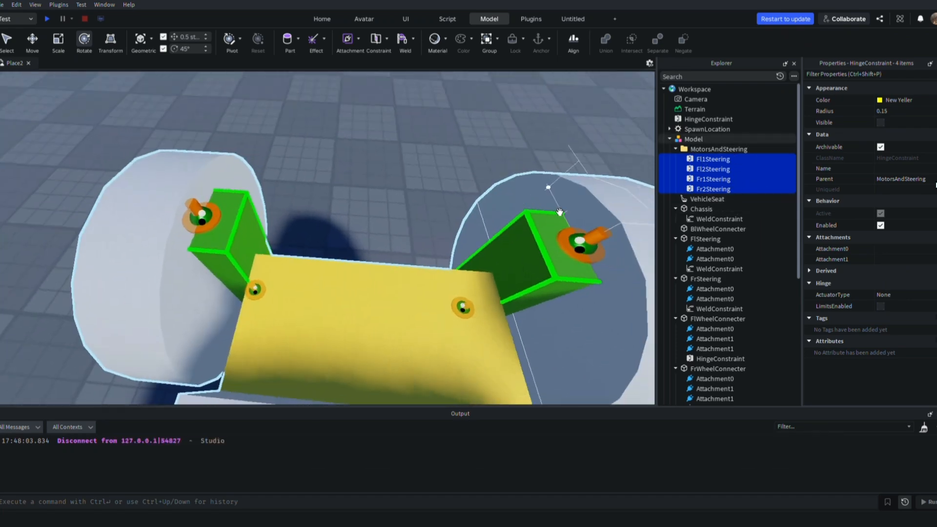
key("d")
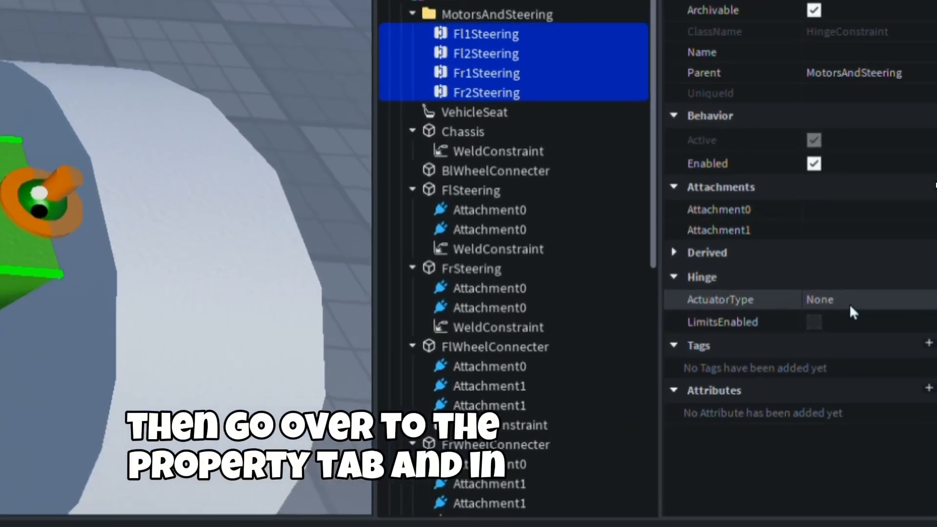
left_click(877, 304)
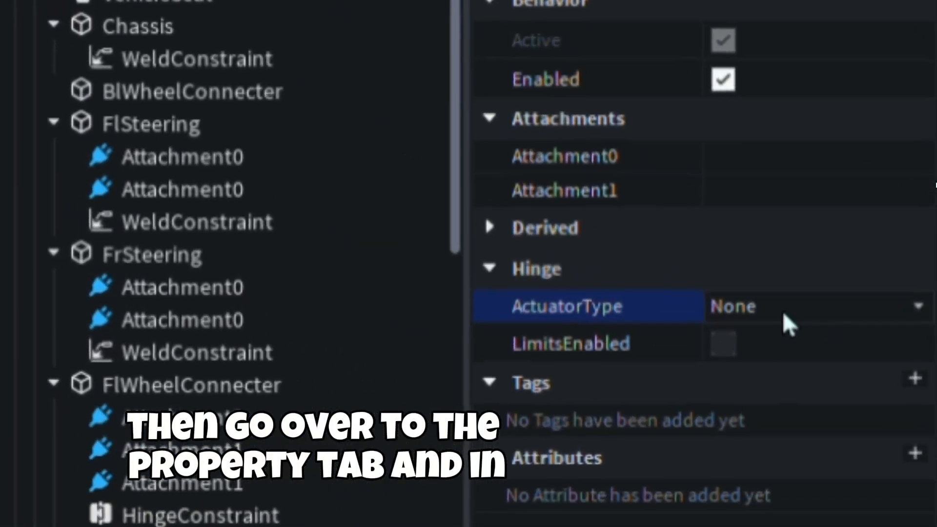
left_click(789, 390)
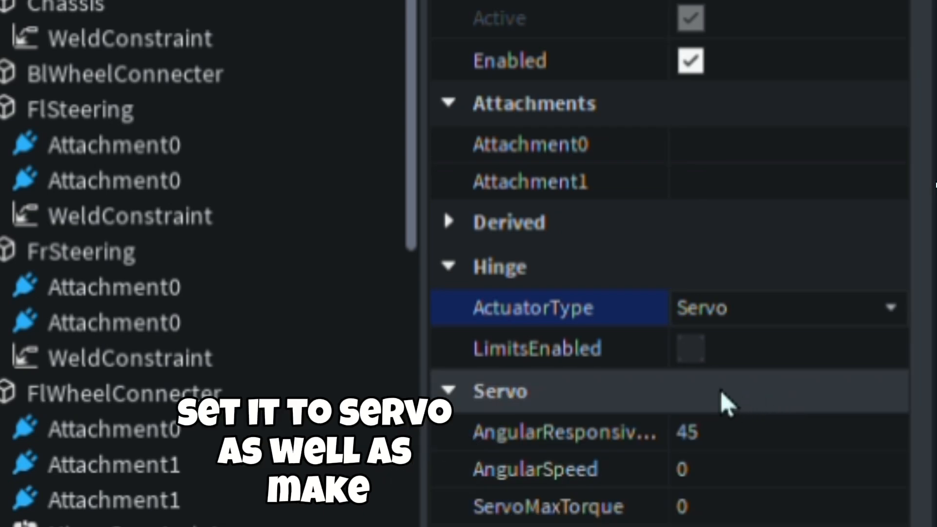
Give the four steering hinges an AngularSpeed of 10, a ServoMaxTorque of 10000 and a TargetAngle of 35
left_click(727, 479)
scroll(762, 314, "down", 1)
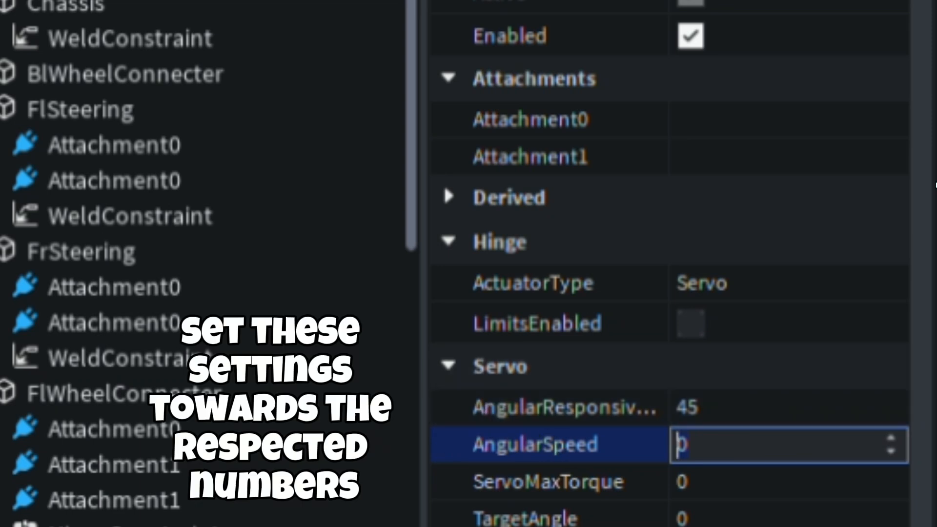
type("10")
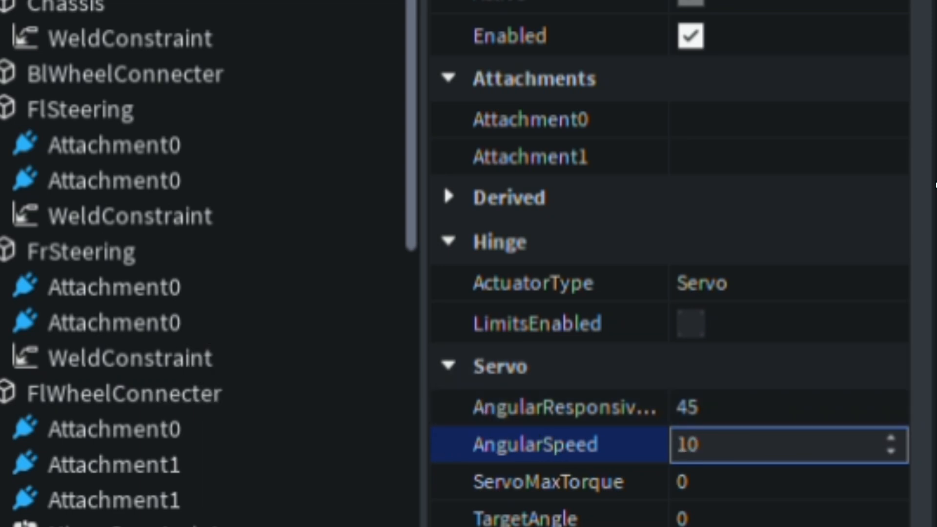
left_click(747, 491)
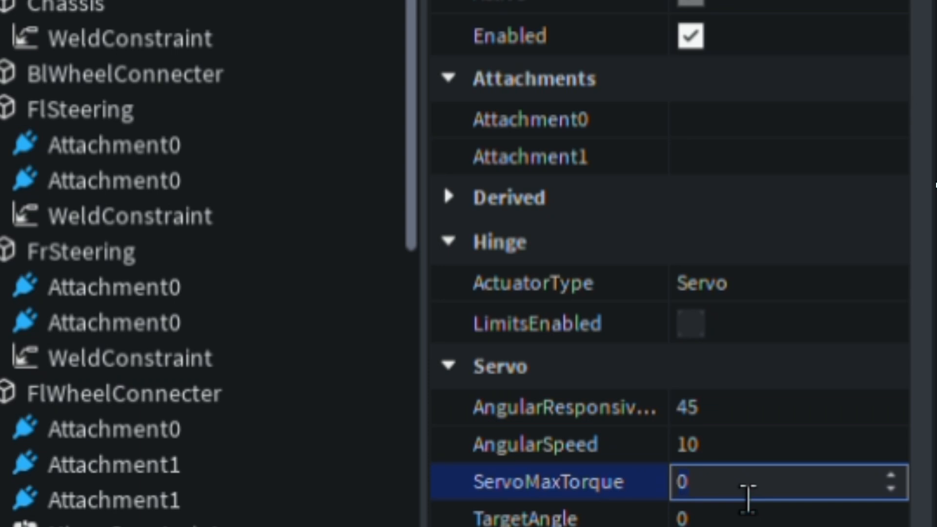
type("1000")
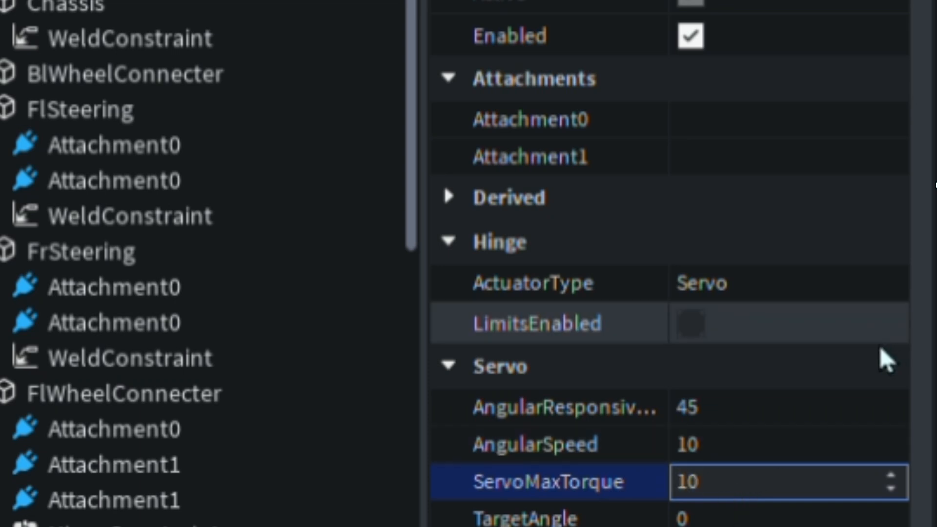
type("00")
key("Tab")
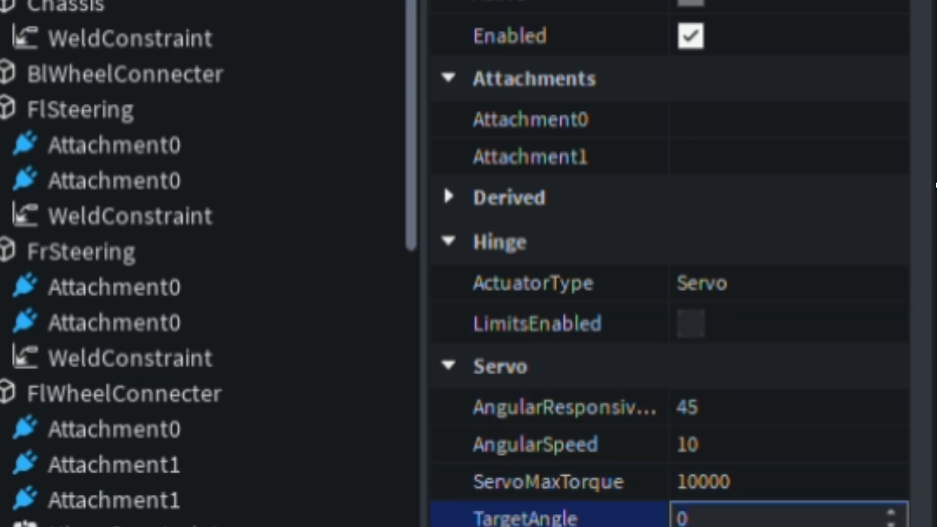
type("35")
key("Return")
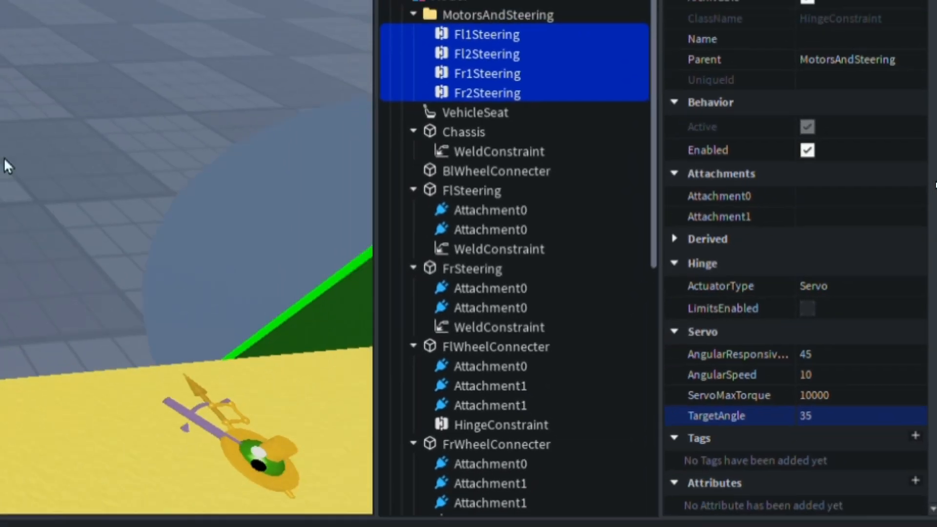
Collapse the MotorsAndSteering folder, add a Script to the car model and delete its default code
right_click_drag(4, 158, 460, 220)
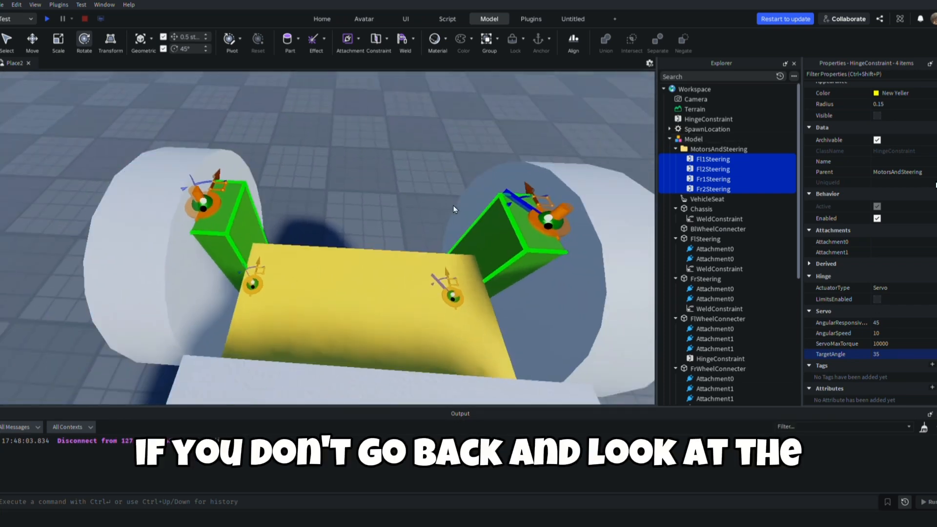
left_click(675, 149)
left_click(708, 140)
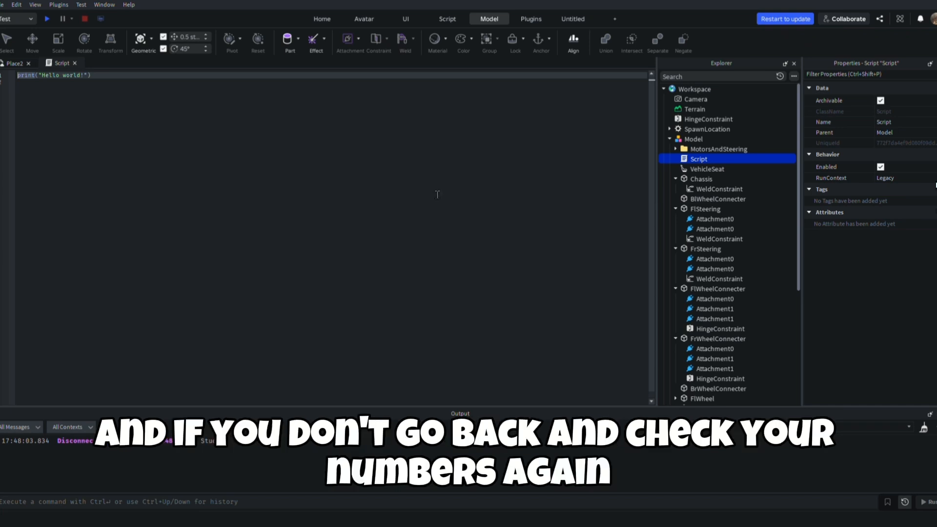
key("ctrl+a")
key("BackSpace")
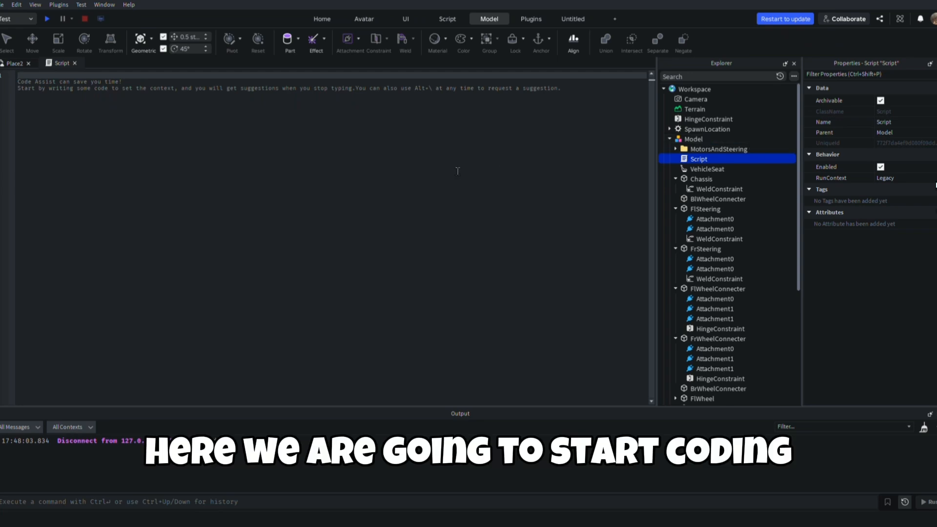
Rename the vehicle's Model in the Workspace Car and return to its script
left_click(10, 63)
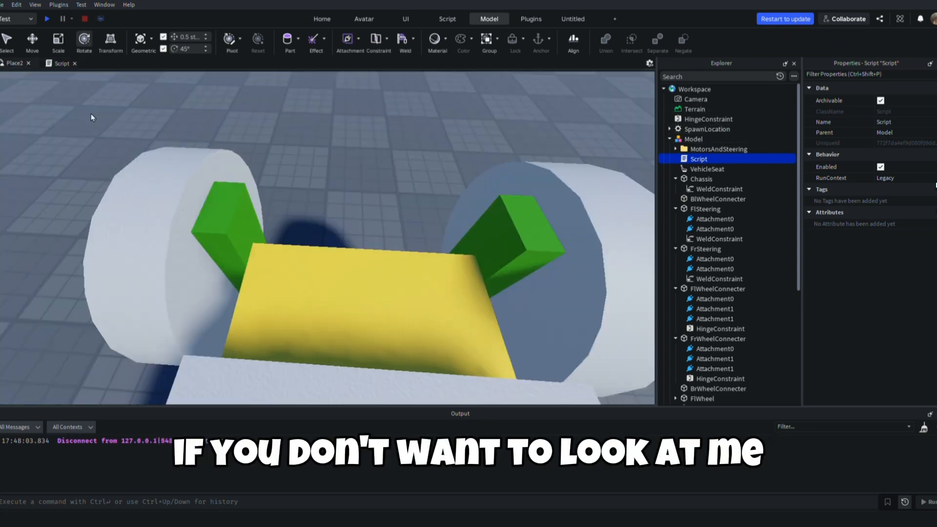
left_click(703, 139)
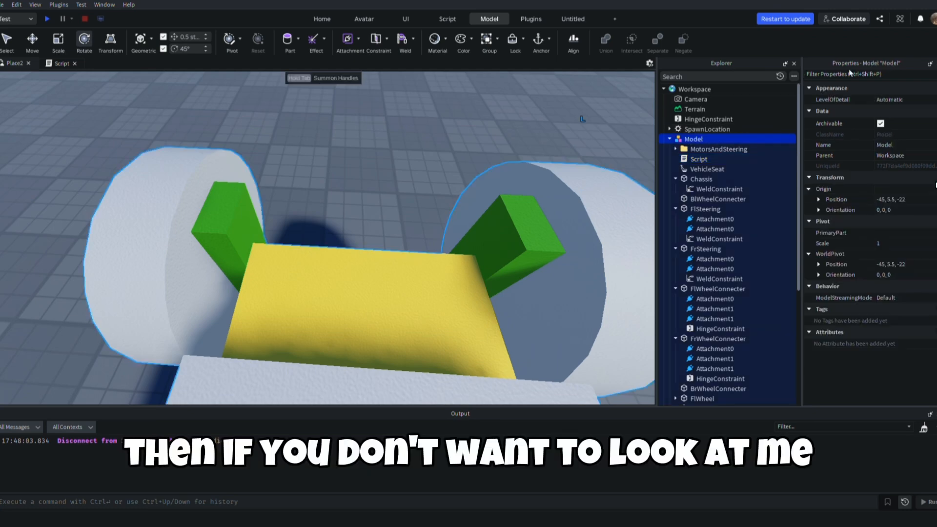
key("F2")
type("C")
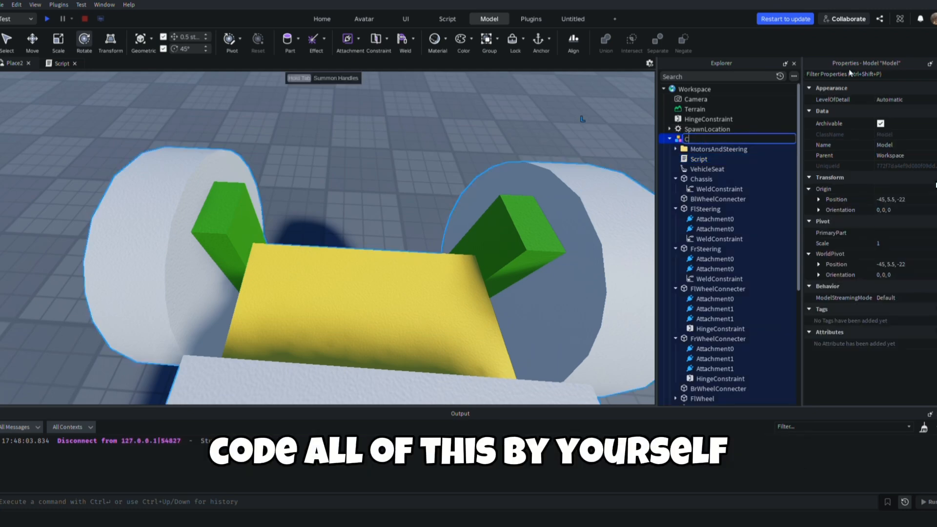
type("ar")
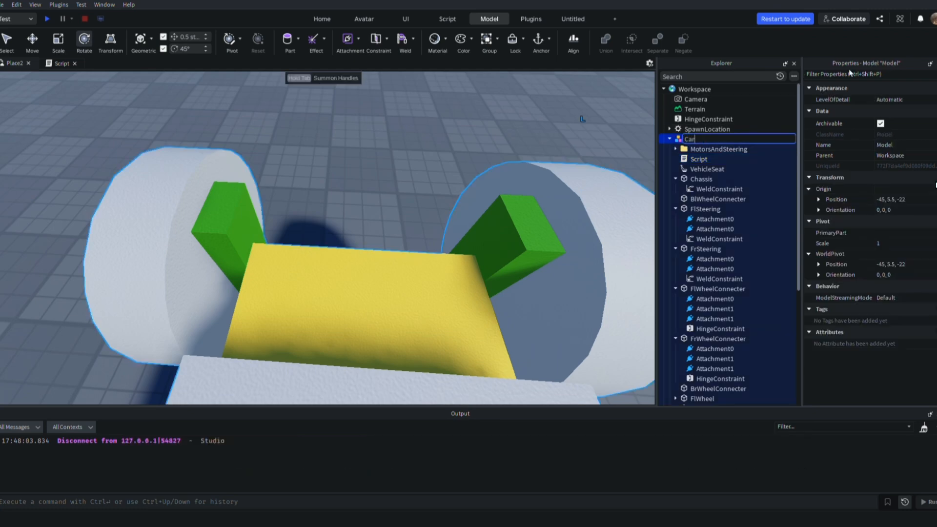
left_click(702, 159)
left_click(70, 64)
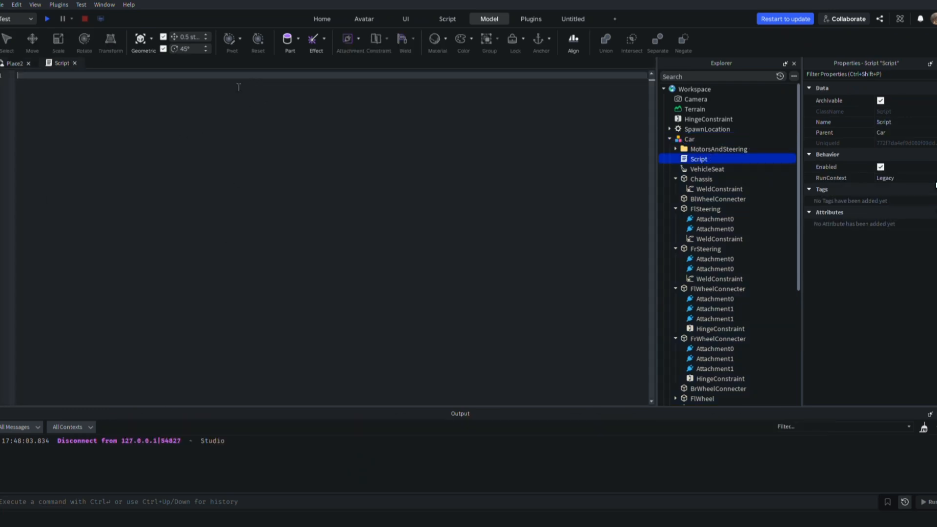
Write the script's first line, local Car = game.Workspace:WaitForChild("Car")
type("local Car")
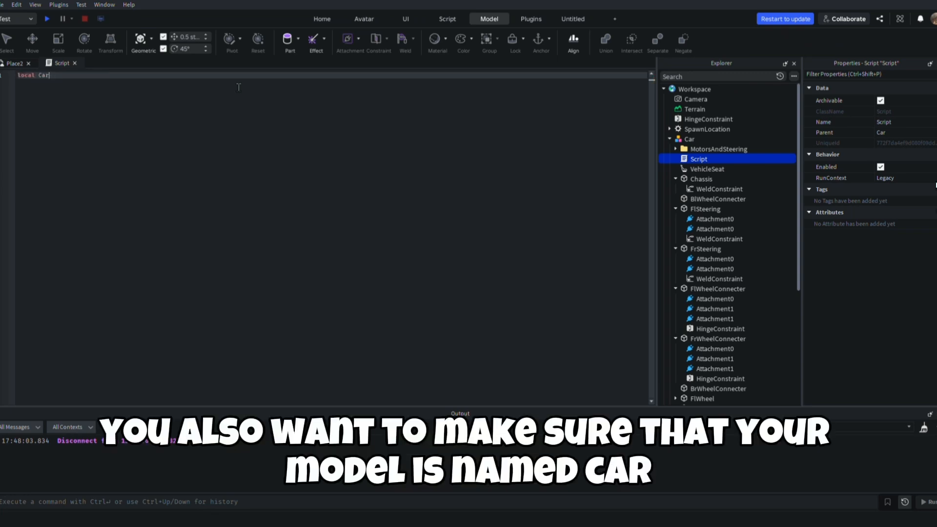
type(" = s")
key("BackSpace")
key("BackSpace")
key("BackSpace")
type("game.Workspace:WaitForChild(\"Car\")")
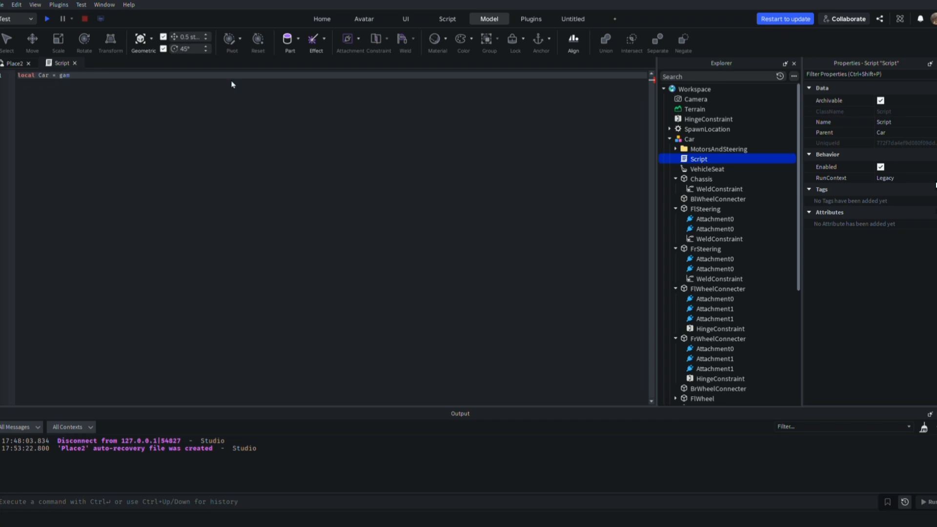
key("Tab")
key("Return")
key("BackSpace")
key("BackSpace")
key("BackSpace")
key("BackSpace")
key("BackSpace")
key("BackSpace")
key("BackSpace")
key("BackSpace")
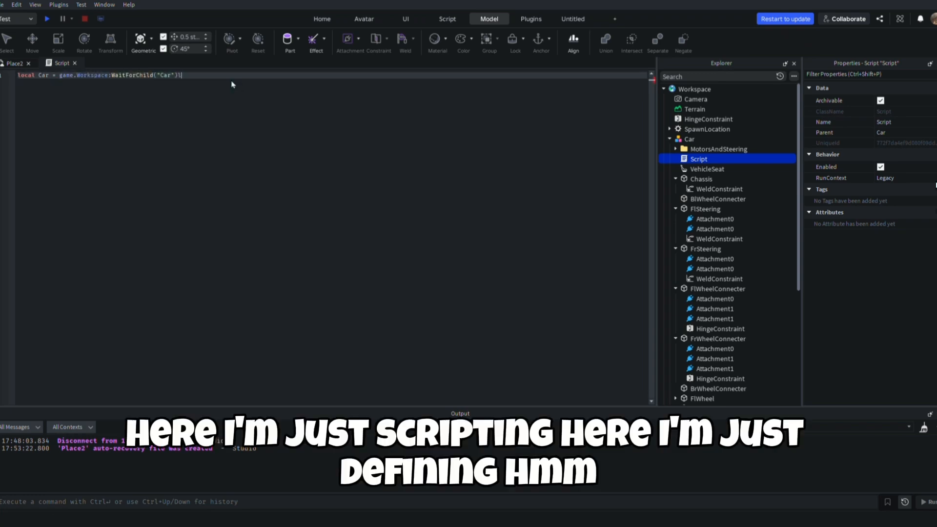
type("e.Workspace:WaitForChild(\"Car")
key("End")
key("Return")
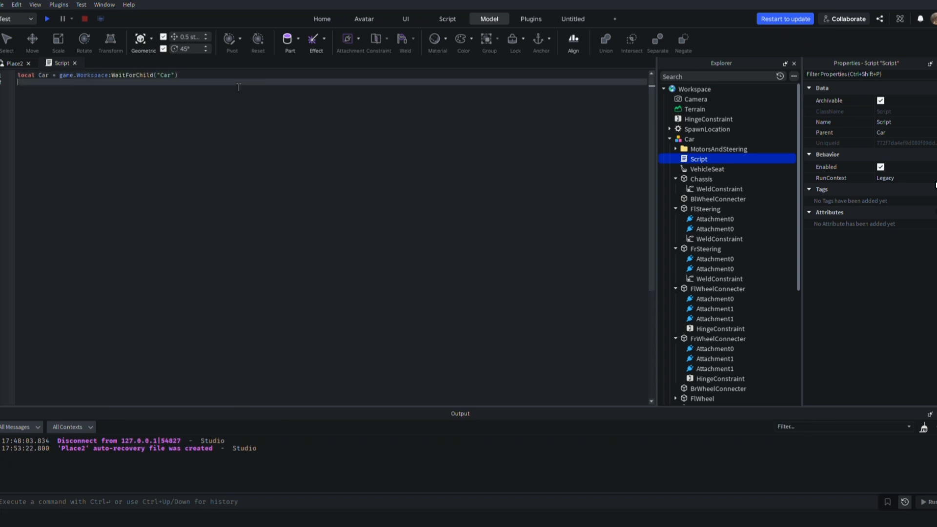
Add the line local Seat = Car:WaitForChild("VehicleSeat") below the Car variable
type("local M")
key("BackSpace")
type("Seat = Car:WaitForChild(")
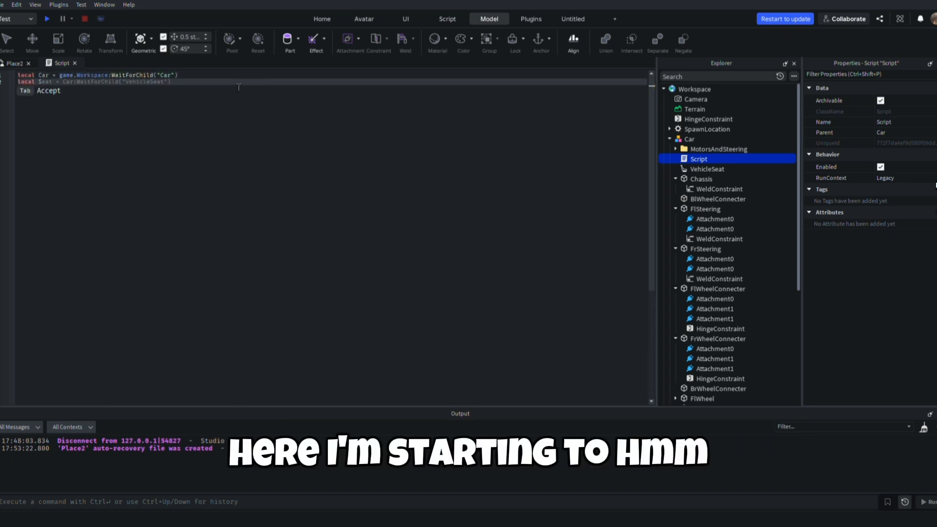
type("\"VehicleSeat")
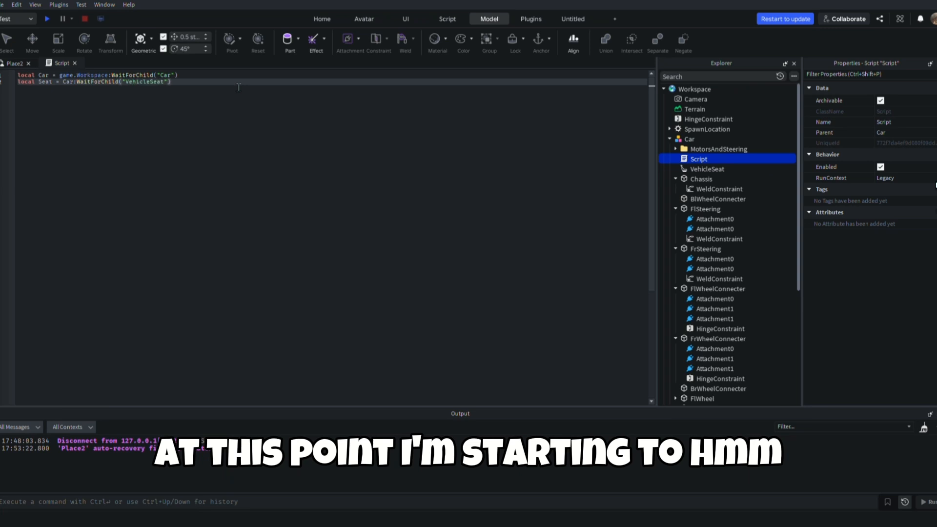
key("End")
key("Return")
Add the line local MotorsAndSteering = Car:WaitForChild("MotorsAndSteering") below the Seat variable
type("local MotorAN")
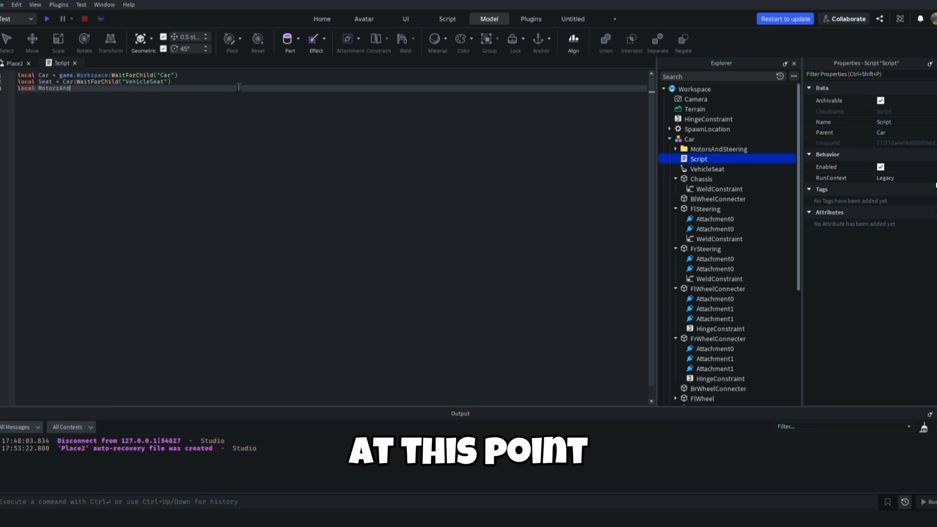
type("Steering = Car:WaitForChild(")
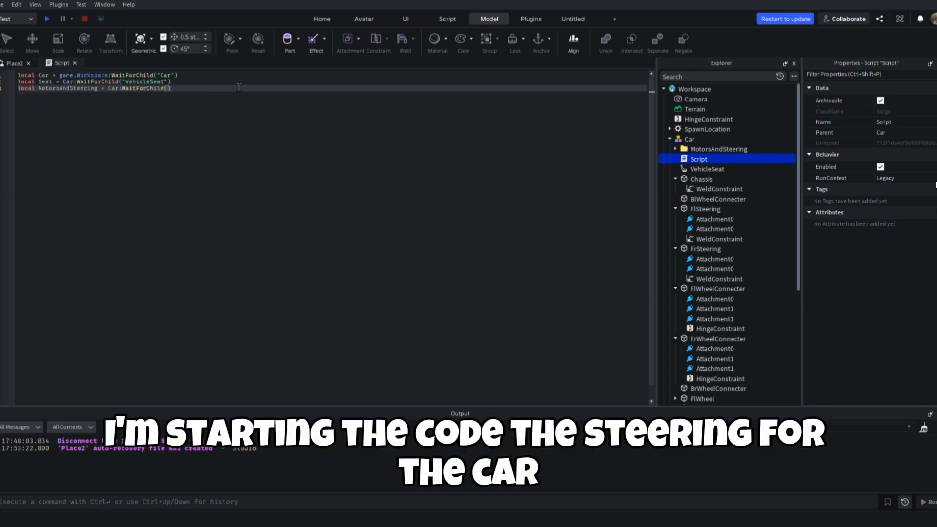
type("\"MotorsAndSteering")
key("Return")
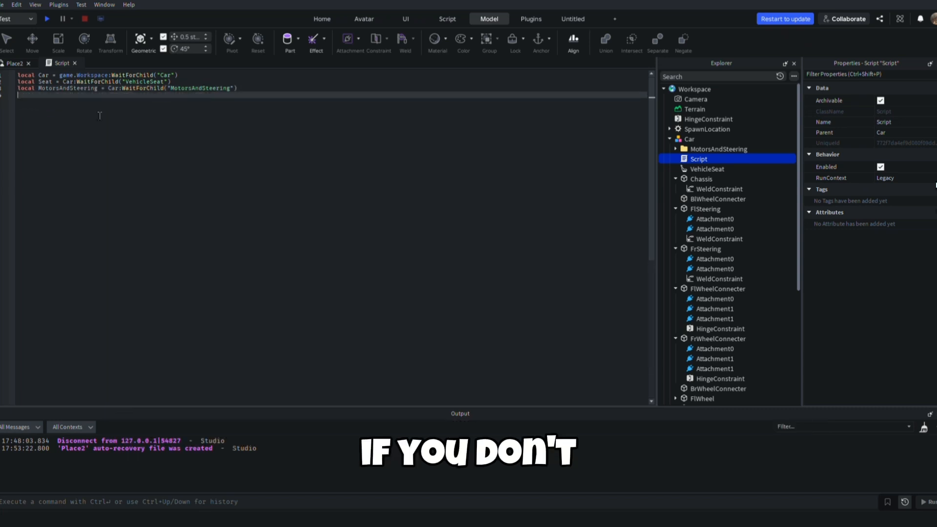
Add the comment -- Steering Hinges -- after a blank line below the variables
key("Return")
type("-- Steering")
key("Return")
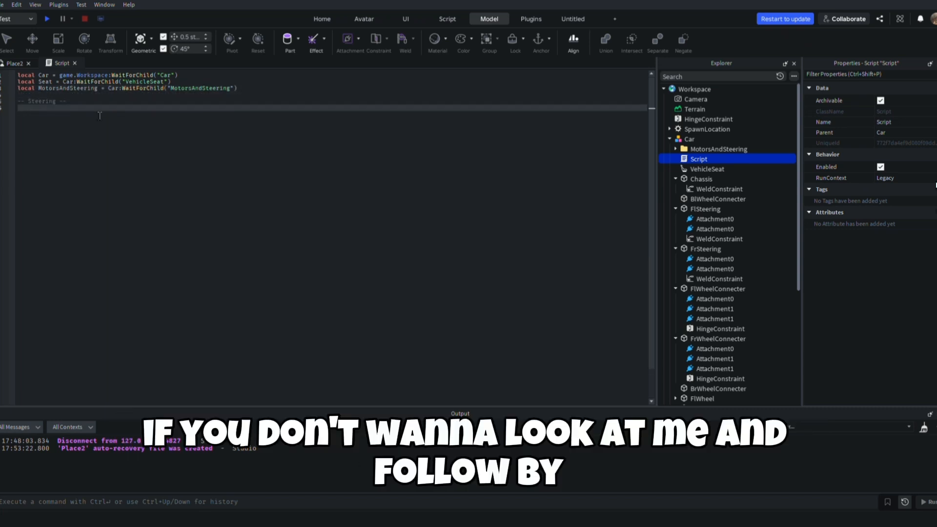
key("BackSpace")
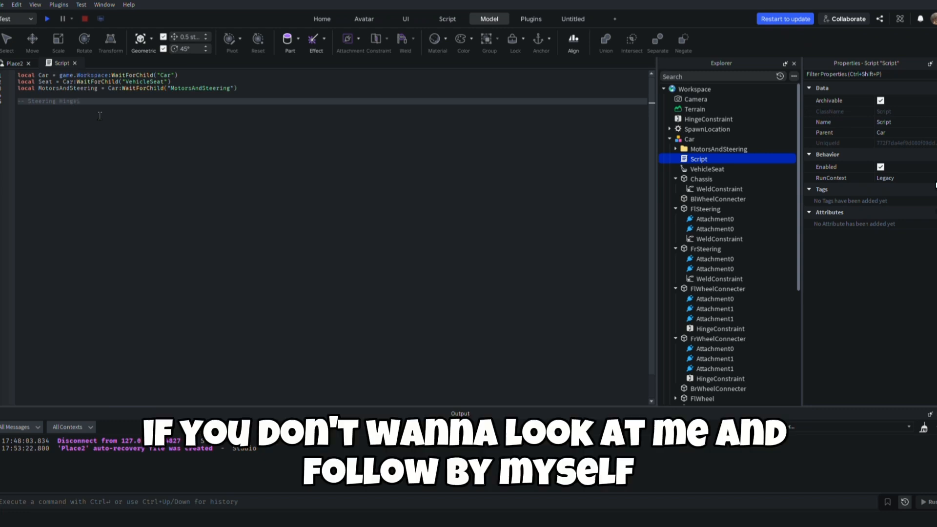
type("Hinges --")
key("Return")
Look up the hinge names in the MotorsAndSteering folder and add local fl1 = MotorsAndSteering:WaitForChild("Fl1Steering") under the comment
type("local")
left_click(676, 149)
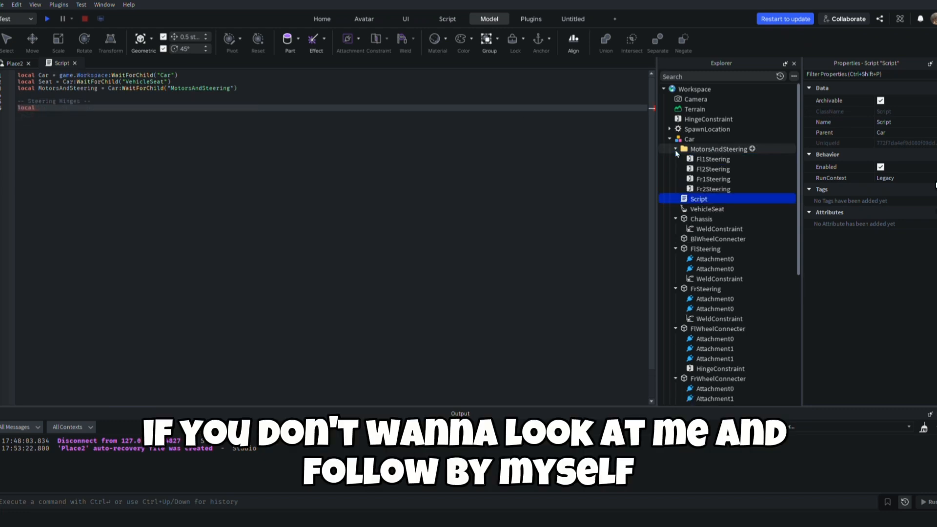
left_click(168, 119)
type("fl1 = MotorsAndSteering")
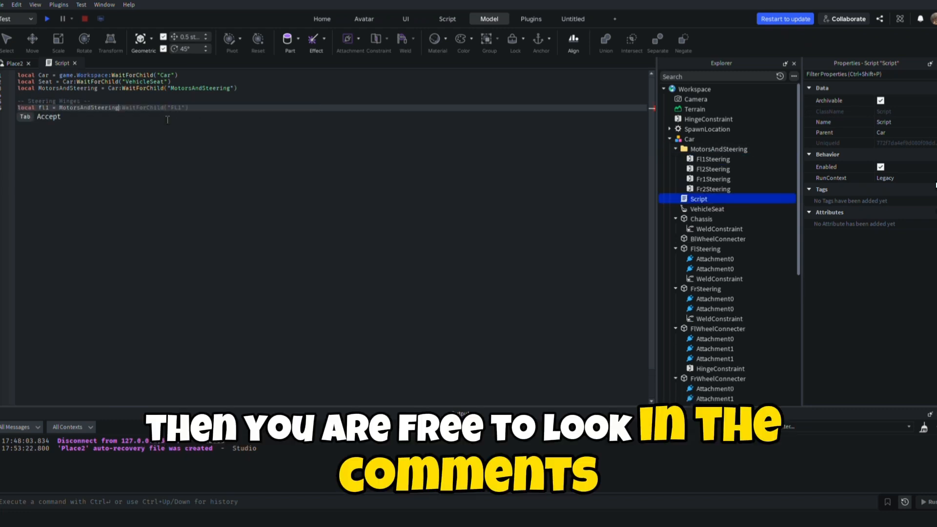
key("Tab")
key("BackSpace")
key("BackSpace")
key("BackSpace")
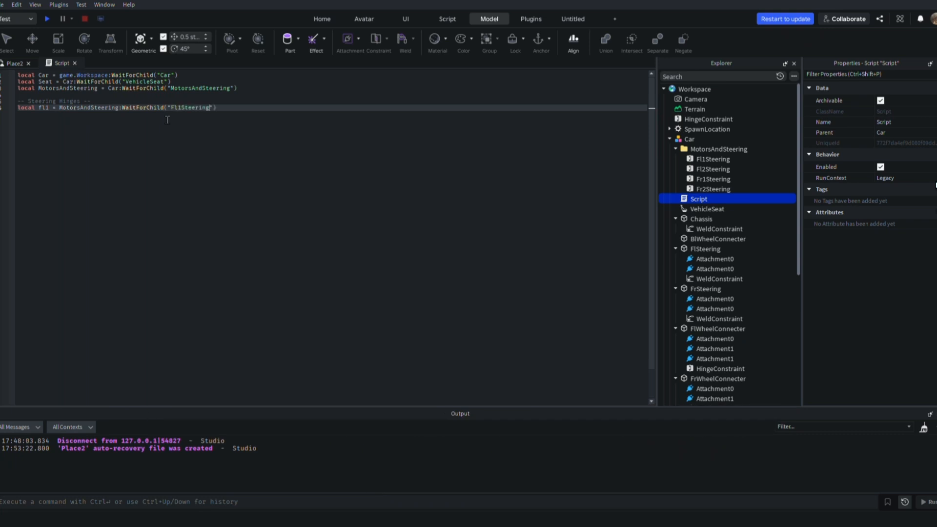
key("End")
key("Return")
Define fl2, fr1 and fr2 the same way with MotorsAndSteering:WaitForChild for Fl2Steering, Fr1Steering and Fr2Steering
type("local fr1")
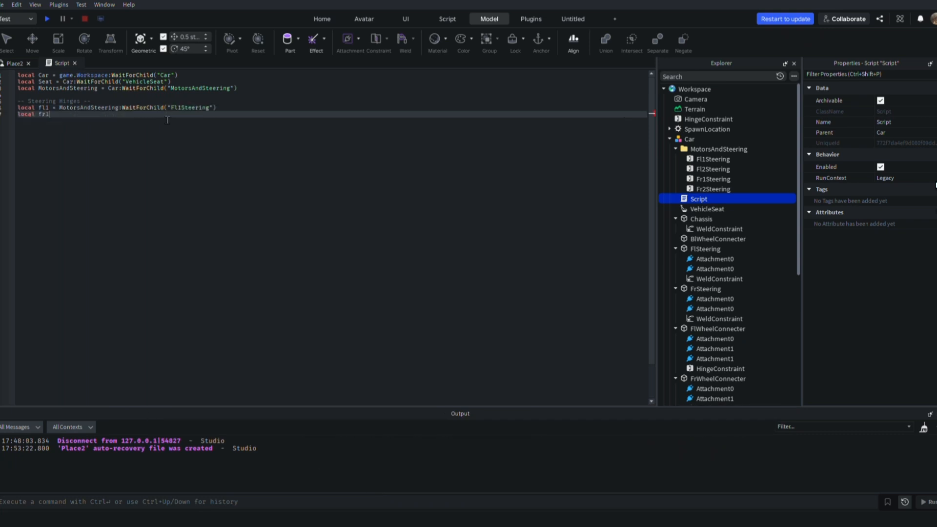
key("BackSpace")
key("BackSpace")
type("l2 = MotorsAndSteering:WaitForChild()")
key("Return")
type("local")
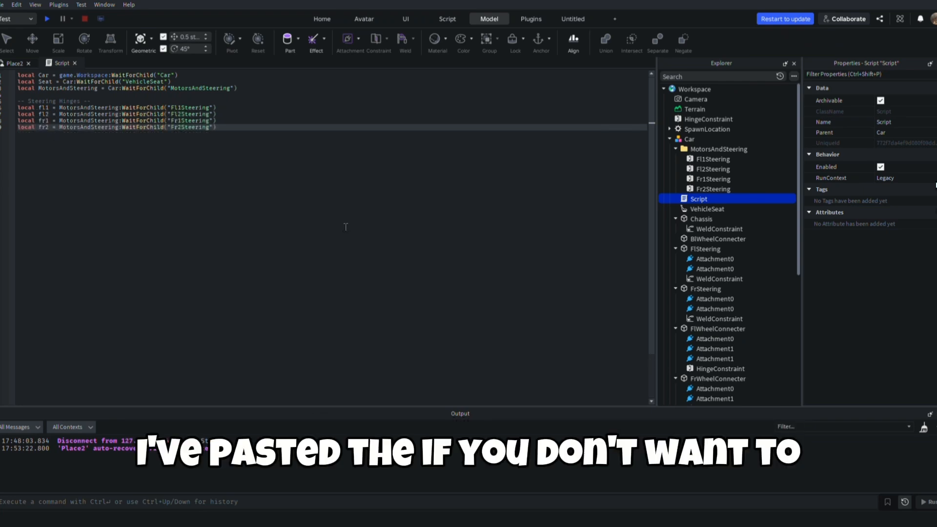
mouse_move(266, 135)
left_mouse_down()
mouse_move(261, 121)
mouse_move(264, 135)
left_mouse_up()
key("Return")
key("Return")
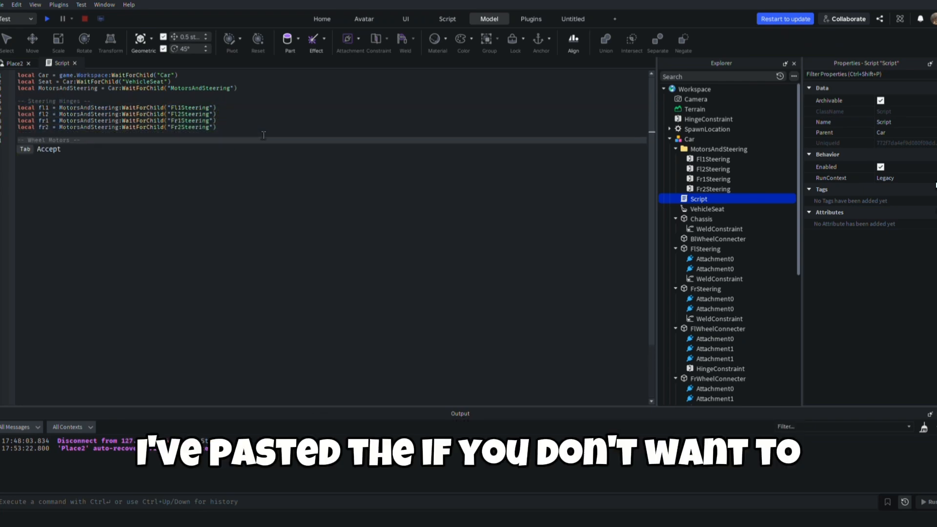
Add the line local SteerAngle = 35 below the steering hinge variables
left_click(265, 94)
left_click(264, 88)
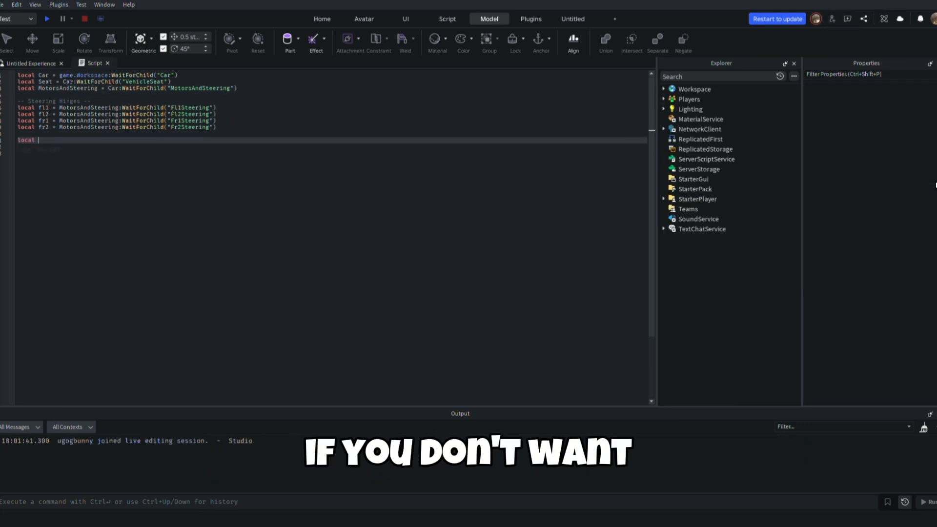
type("SteerAngle = 35")
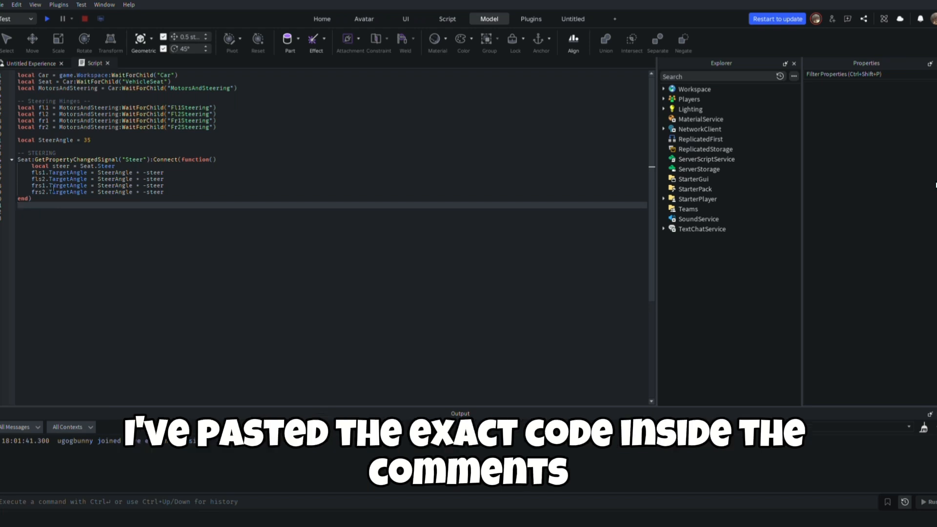
Delete the handler block under the STEERING comment and start it again with Seat:GetPropertyChangedSignal("Steer")
left_click_drag(37, 205, 9, 160)
key("BackSpace")
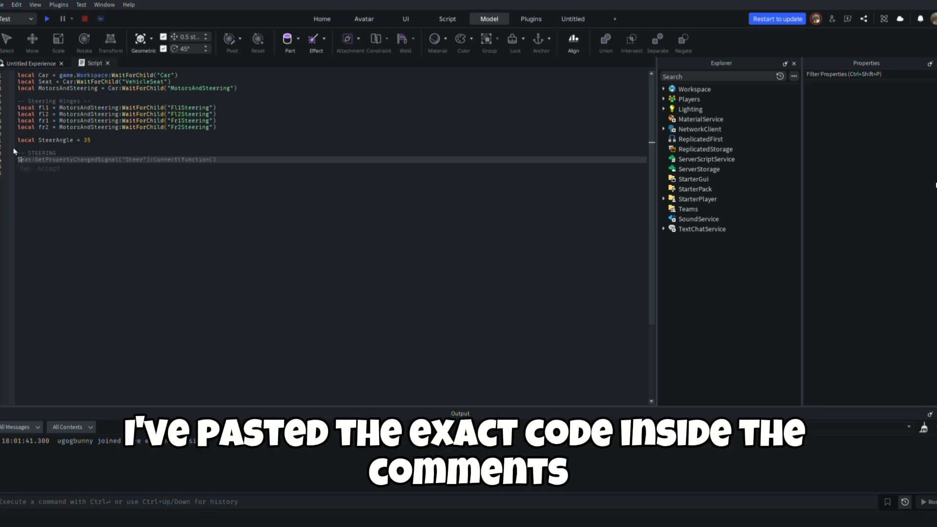
type("Seat.GetP")
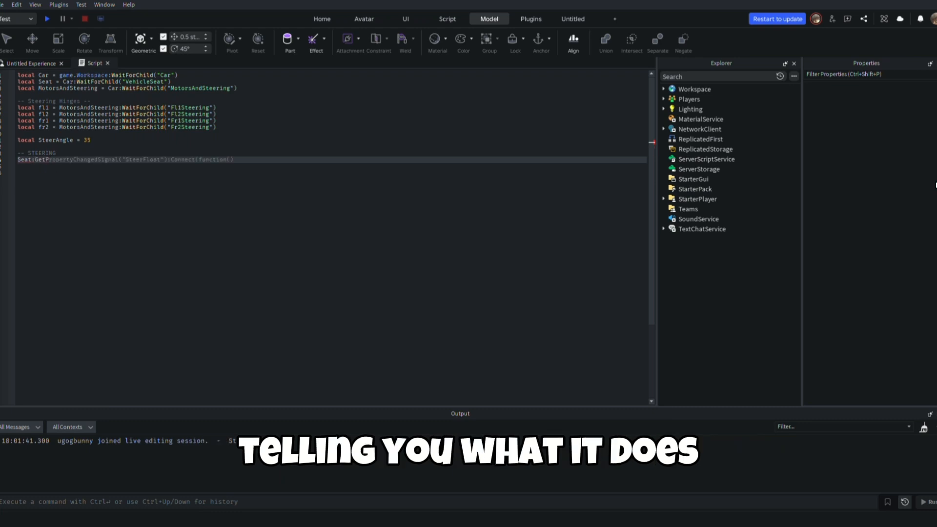
type("r")
key("Tab")
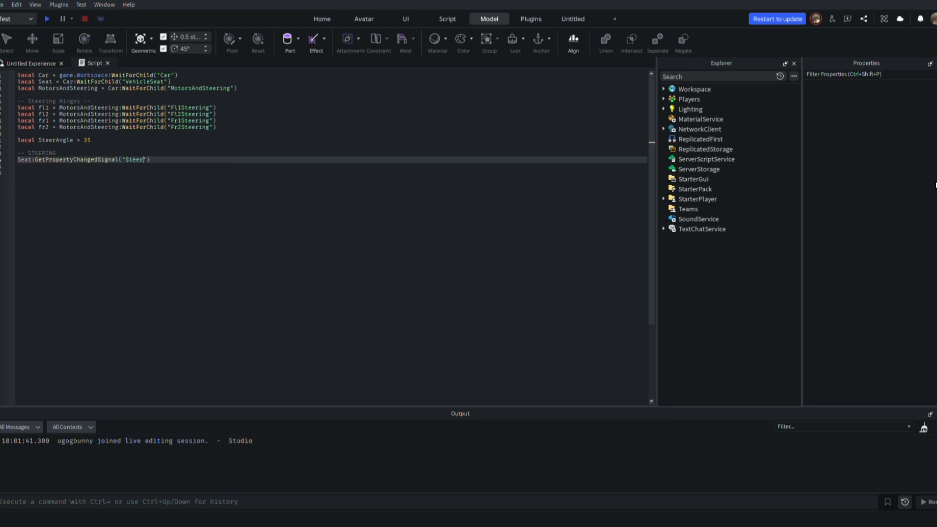
Complete the Steer signal line with :Connect(function() and a closing end), and start a local variable inside
key("Return")
key("Return")
key("ctrl+v")
key("ctrl+z")
key("Up")
key("Up")
key("BackSpace")
key("Return")
key("ctrl+z")
key("ctrl+z")
key("ctrl+z")
key("ctrl+z")
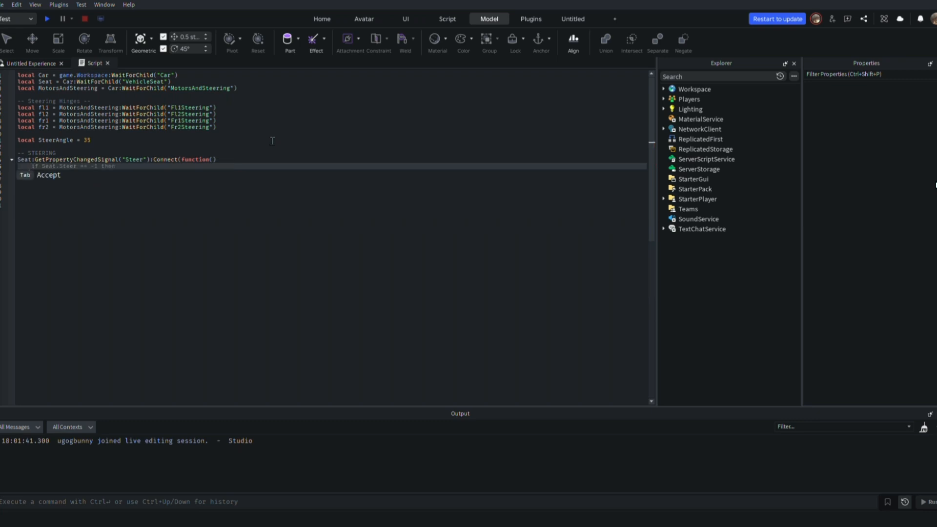
key("ctrl+y")
key("ctrl+y")
key("ctrl+y")
key("ctrl+y")
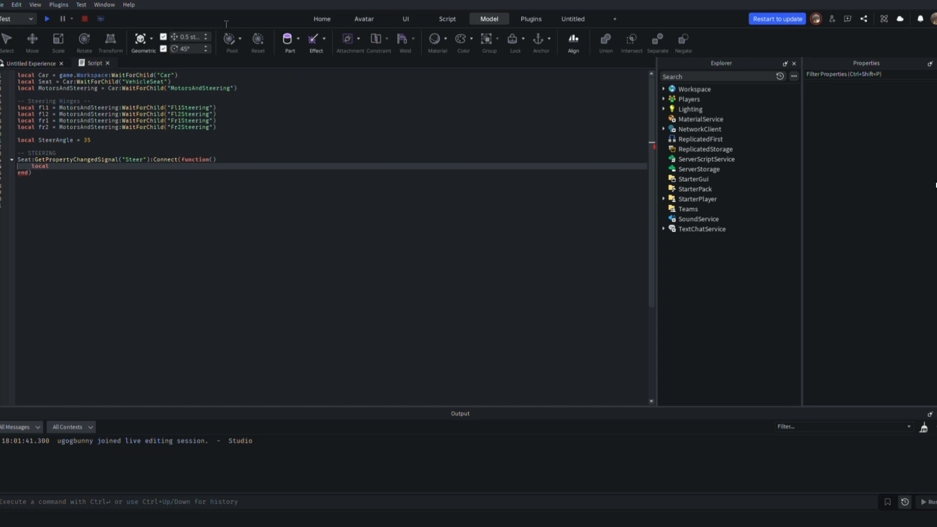
Define local steer = Seat.Steer as the first line inside the handler function
type("steer = s")
key("BackSpace")
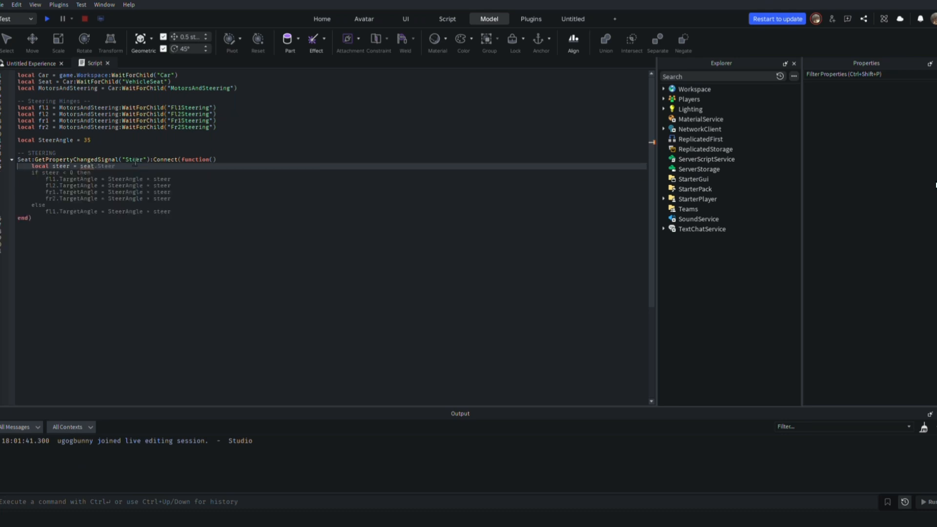
key("Tab")
key("Return")
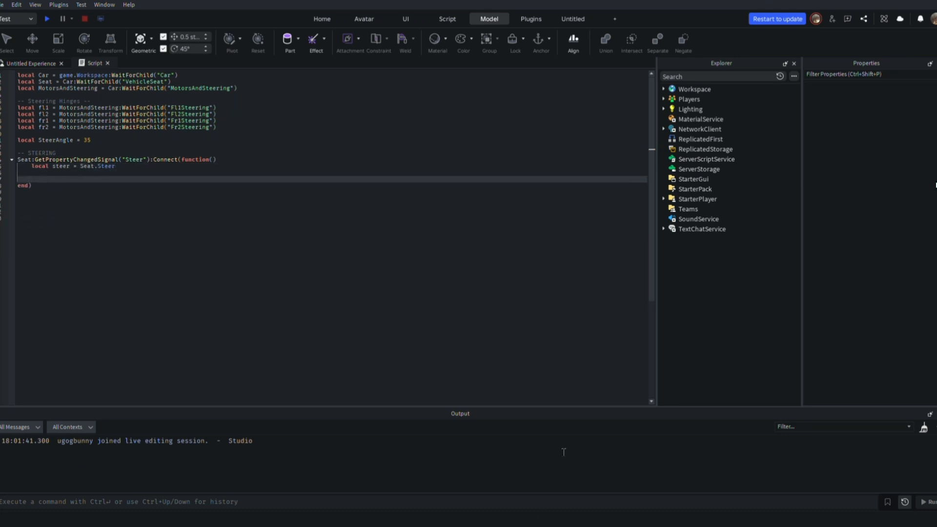
Inside the handler, set the TargetAngle of fl1, fl2, fr1 and fr2 to SteerAngle * steer
type("fl1.Targer")
type(" *")
type("le ")
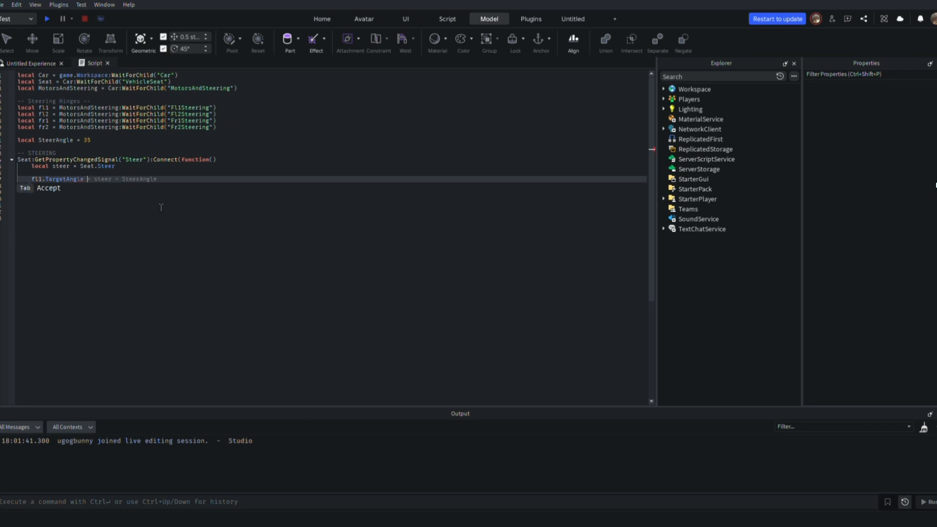
type("= SteerAngle * steer")
key("Return")
type("fl2.TargetAngle = SteerAngle * steer     fr1.TargetAngle = SteerAngle * steer     fr2.TargetAngle = SteerAngle * steer")
key("Tab")
Playtest the car's steering from the vehicle seat and stop the test
left_click(163, 239)
left_click(47, 21)
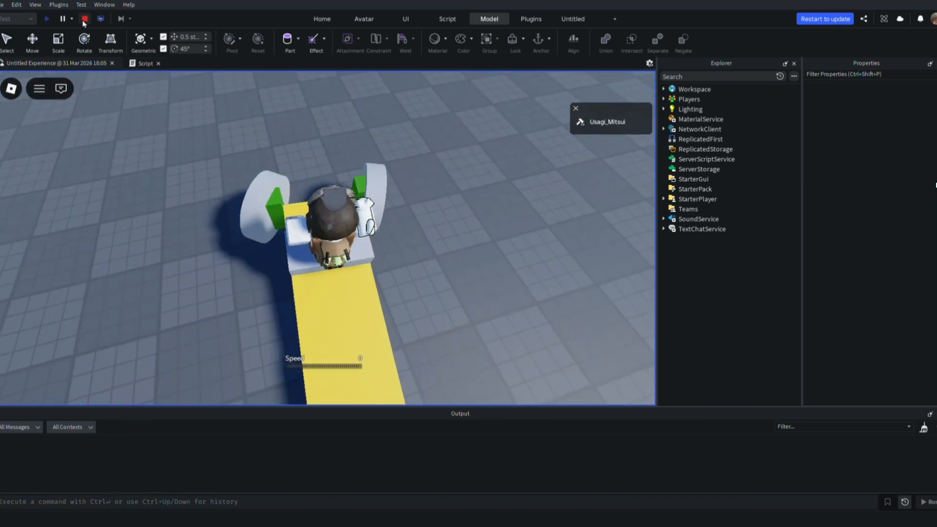
left_click(84, 20)
Change steer to -steer in the four TargetAngle assignments, then playtest the car again and stop the test
left_click(143, 199)
type("-")
left_click(143, 192)
type("-")
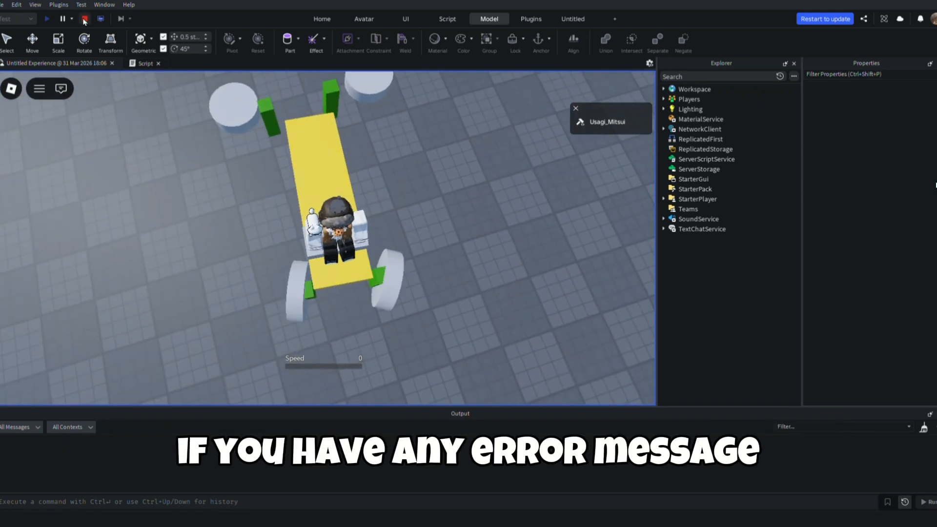
left_click(84, 19)
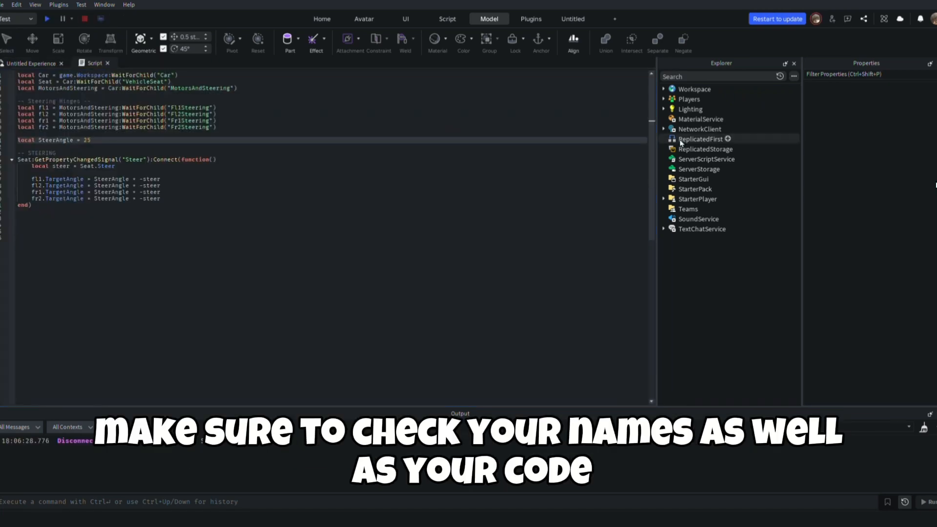
Set the TargetAngle of the four steering hinges in the car's MotorsAndSteering folder to 25
left_click(664, 89)
left_click(670, 129)
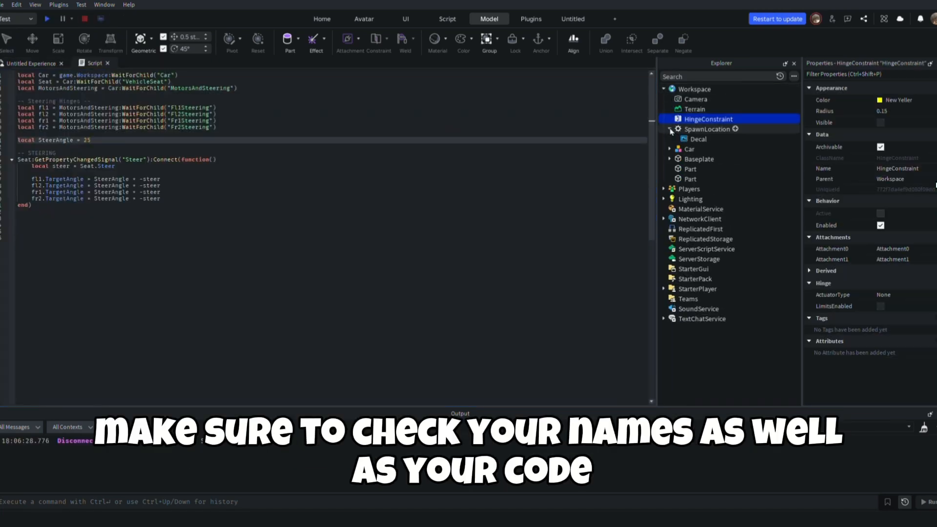
left_click(670, 130)
left_click(671, 140)
double_click(702, 150)
left_click(708, 159)
left_click(708, 189, "shift")
left_click(886, 361)
type("25")
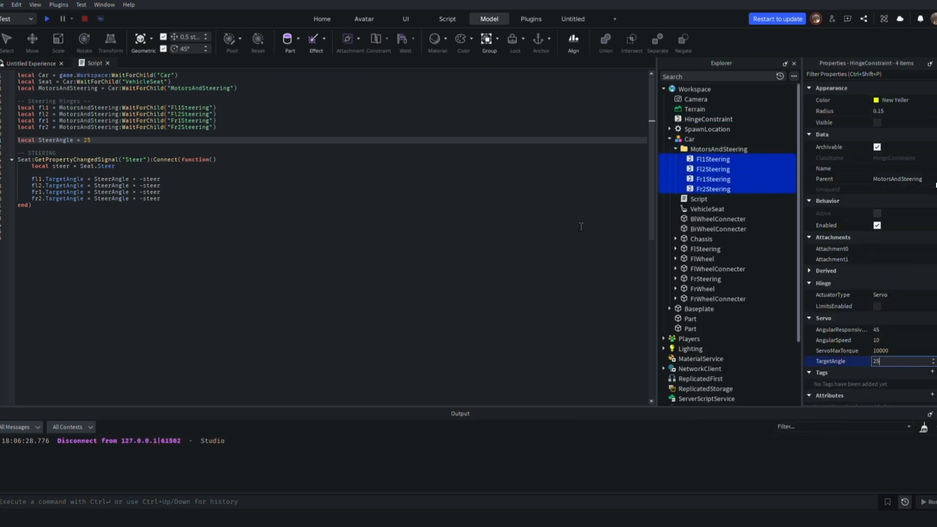
left_click(293, 271)
Delete the stray HingeConstraint that sits directly under Workspace
left_click(32, 64)
left_click(699, 120)
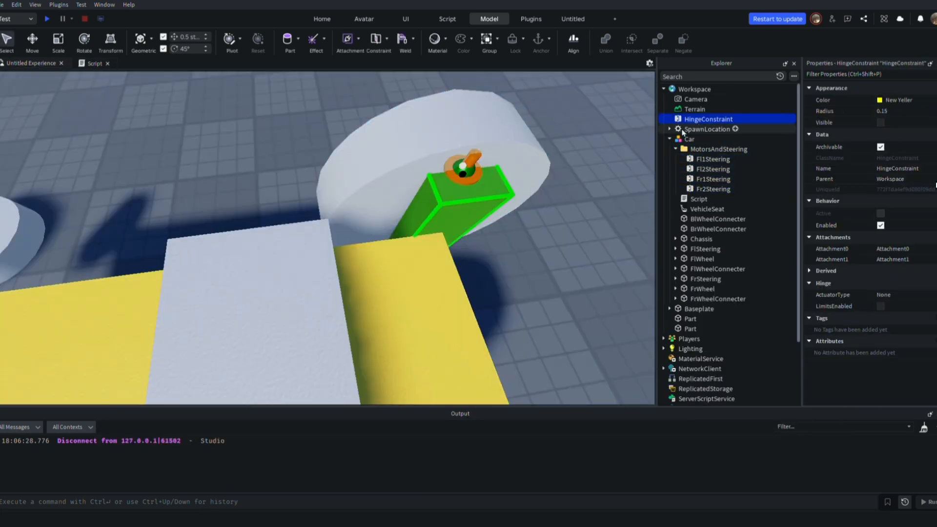
key("Delete")
left_click(710, 159)
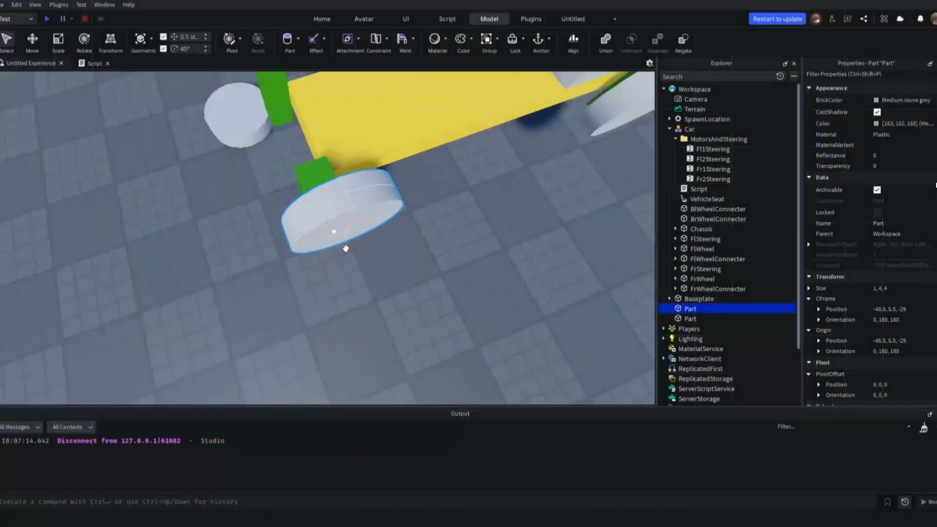
Add hinge constraints linking the inner-face centres of the two rear wheels to their green wheel connectors
left_click(336, 240)
left_click(299, 297)
left_click_drag(299, 297, 328, 265)
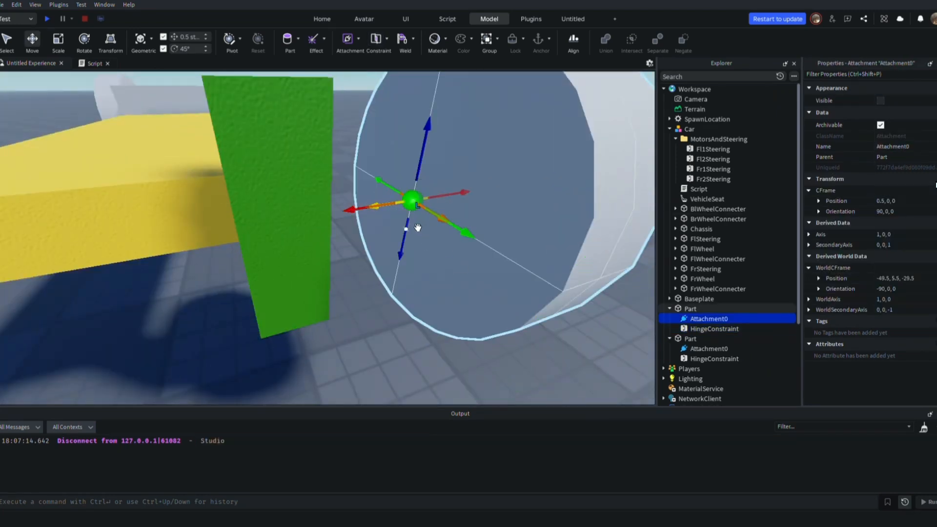
key("ctrl+4")
Rotate the rear wheel hinge attachments so the yellow arrows run sideways along the axle and the orange arrows face forward
left_click_drag(414, 226, 483, 203)
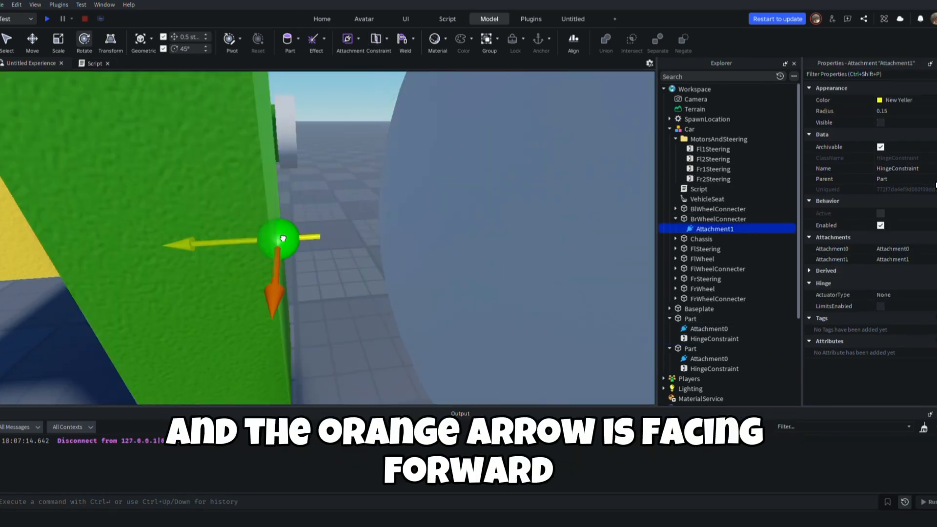
left_click_drag(283, 238, 330, 233)
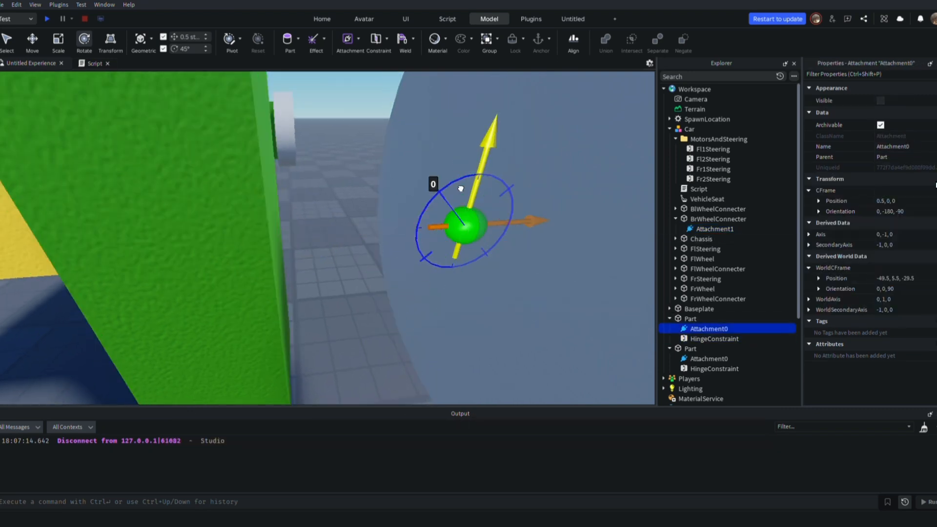
left_click_drag(509, 229, 515, 311)
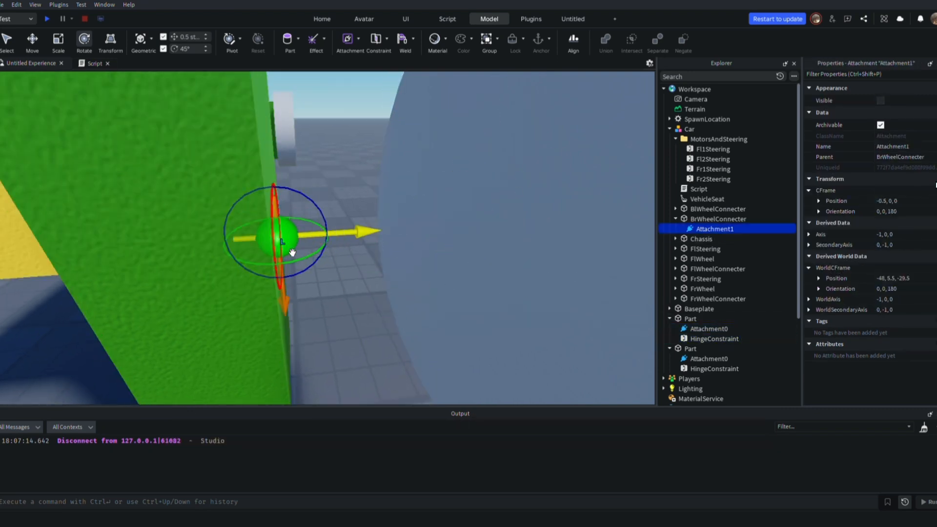
left_click_drag(283, 285, 275, 314)
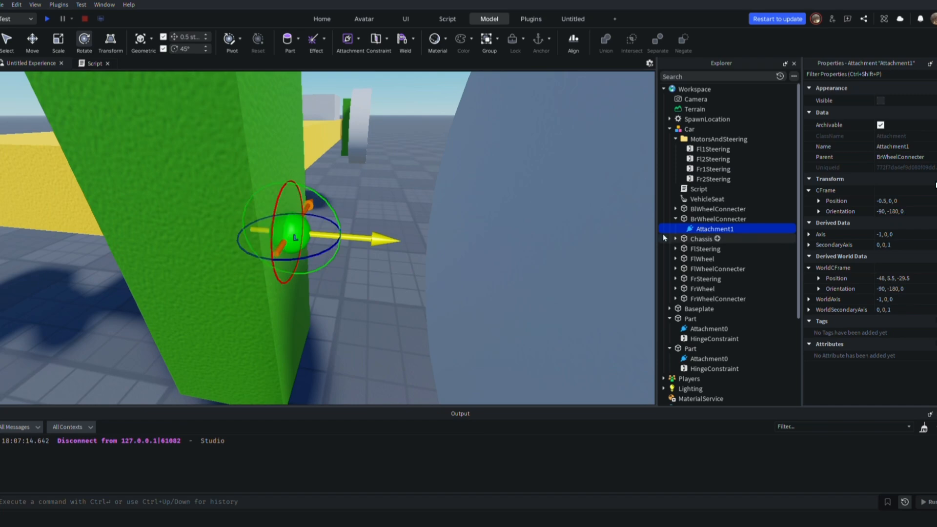
left_click(715, 339)
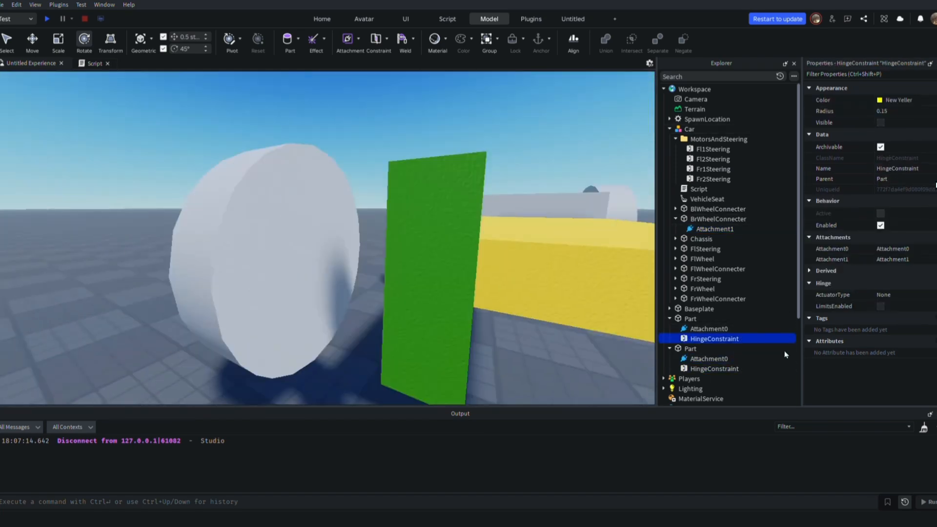
left_click(708, 358)
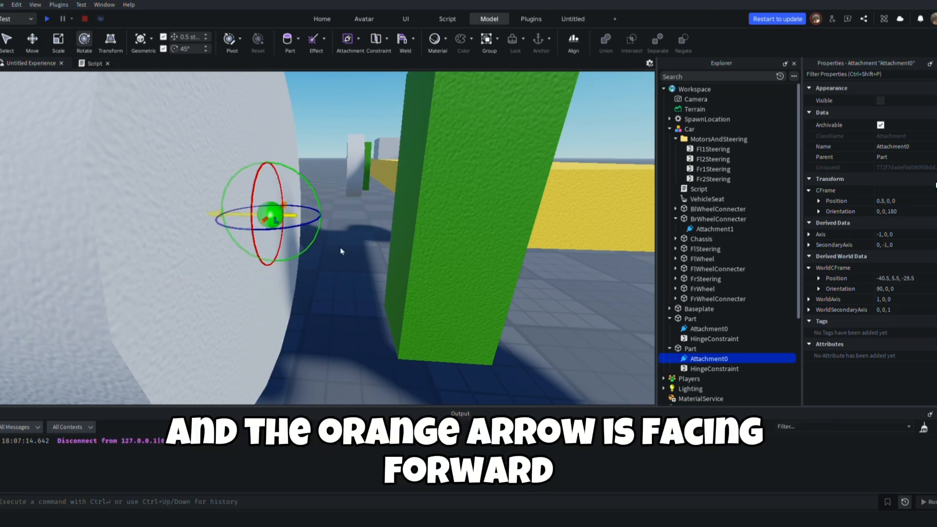
left_click(423, 215)
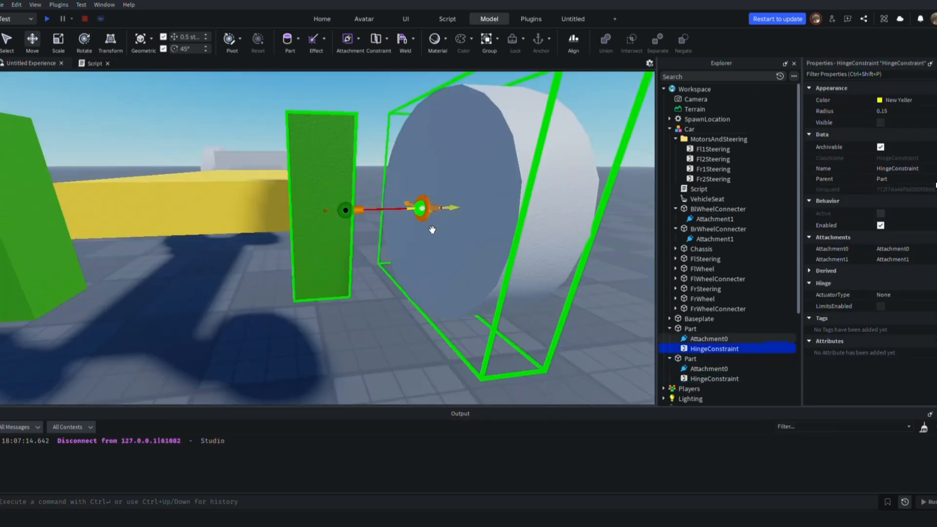
Move the two rear wheels inward until they sit against their wheel connectors
left_click(708, 368)
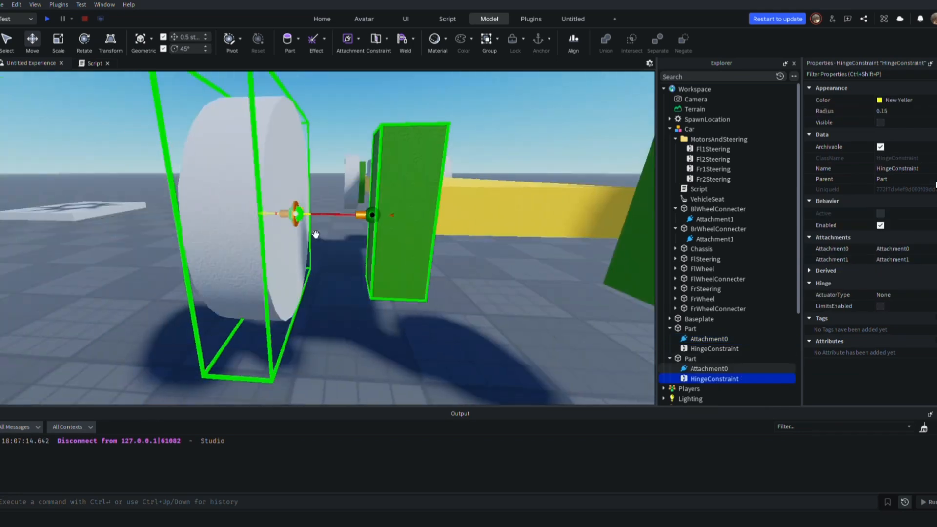
left_click(315, 235)
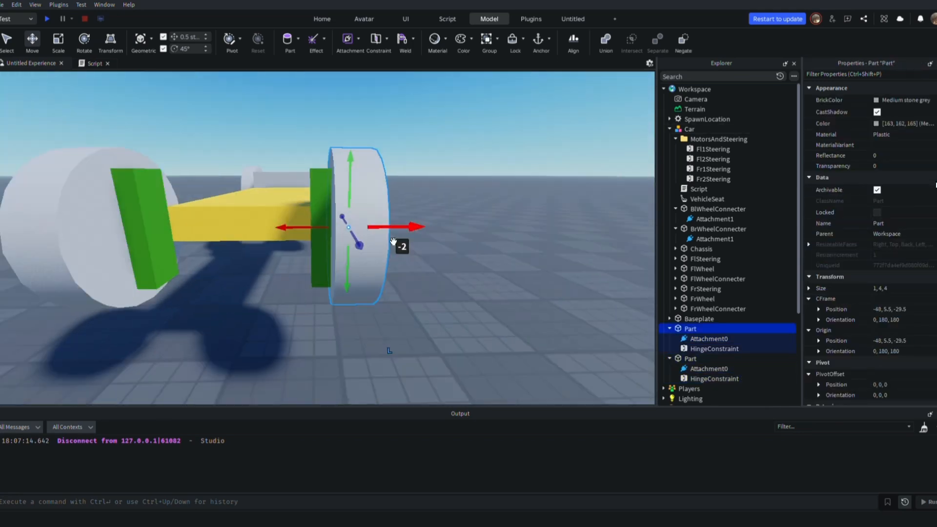
left_click_drag(390, 234, 420, 259)
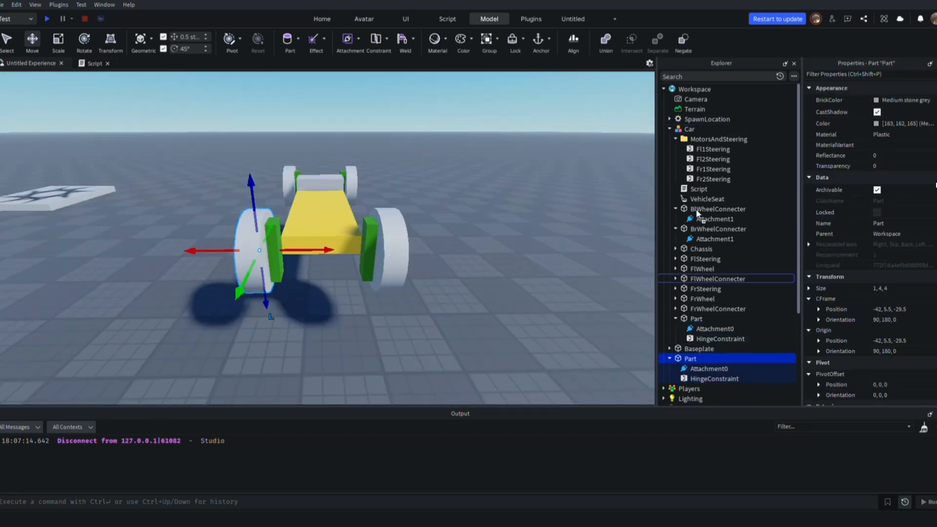
Place the two rear wheel parts inside the Car model and rename them BrWheel and BlWheel
left_click_drag(691, 328, 689, 129)
double_click(719, 318)
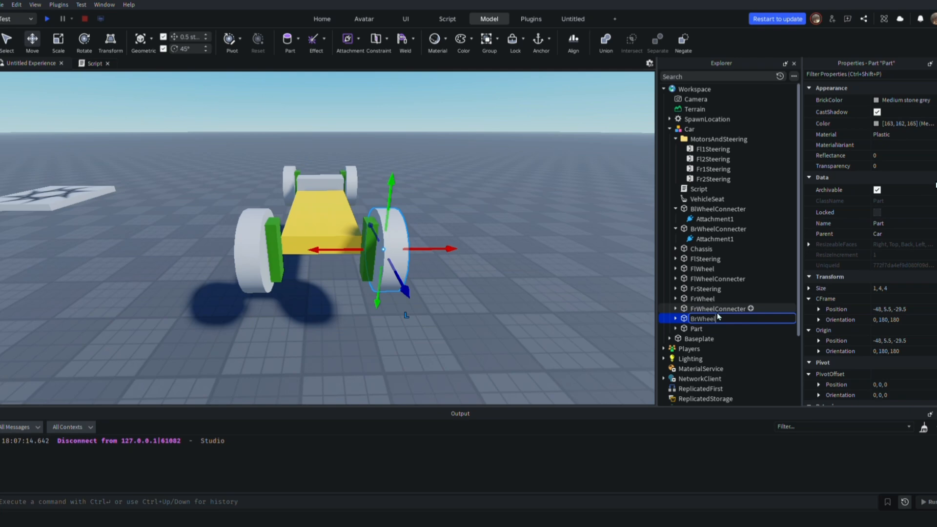
key("Return")
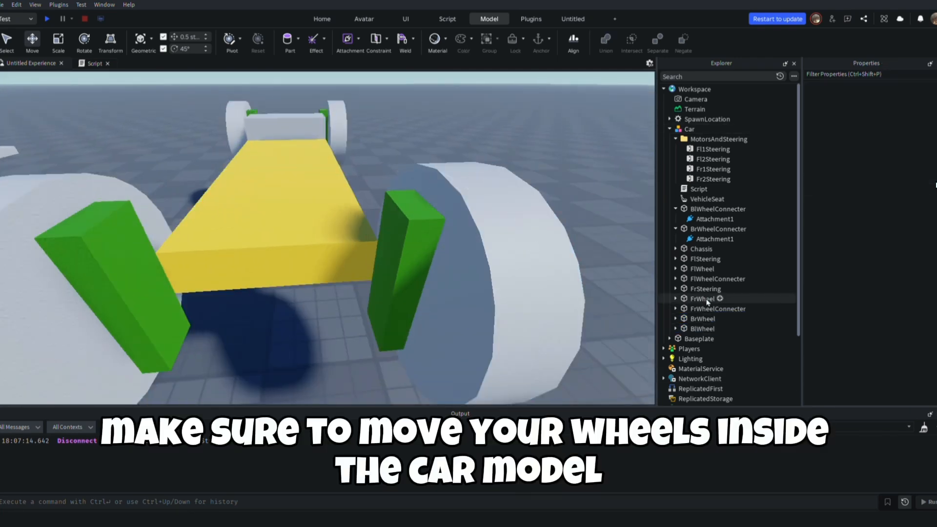
left_click(705, 289)
left_click(695, 319)
left_click(697, 310)
left_click(698, 281)
left_click(697, 319)
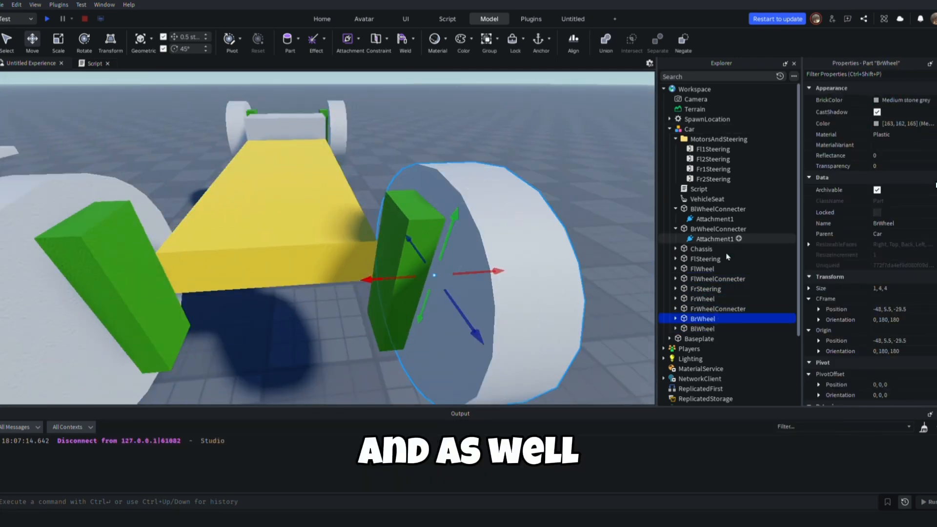
Weld BrWheelConnecter and BlWheelConnecter to the yellow chassis with weld constraints
left_click(403, 40)
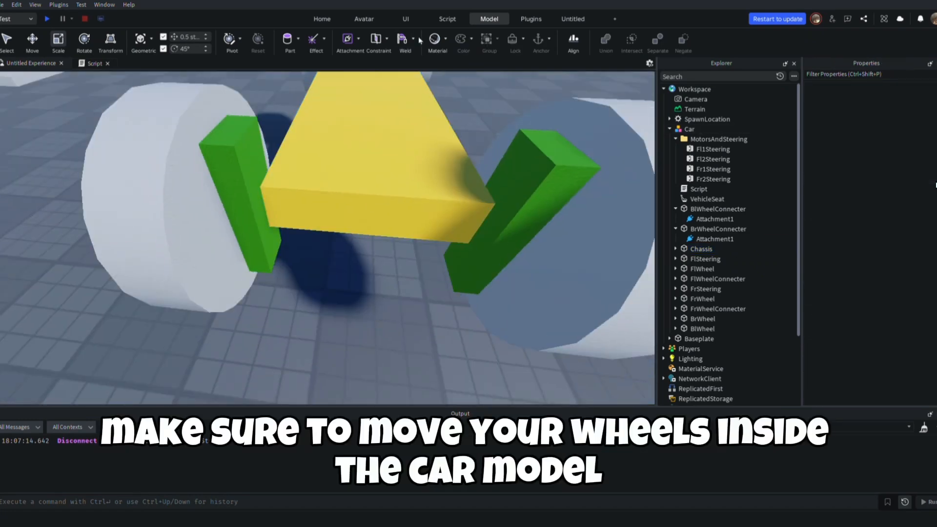
left_click(524, 210)
left_click(417, 155)
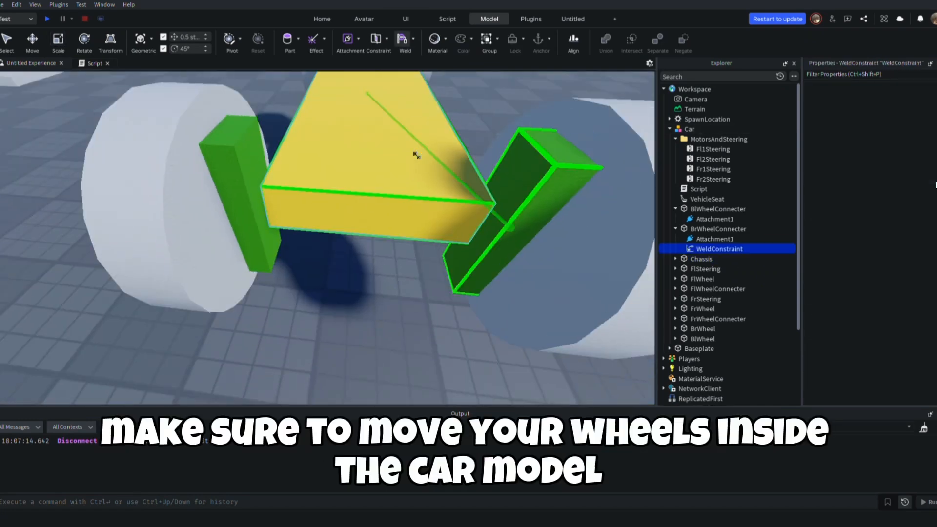
left_click(244, 203)
left_click(342, 142)
key("Escape")
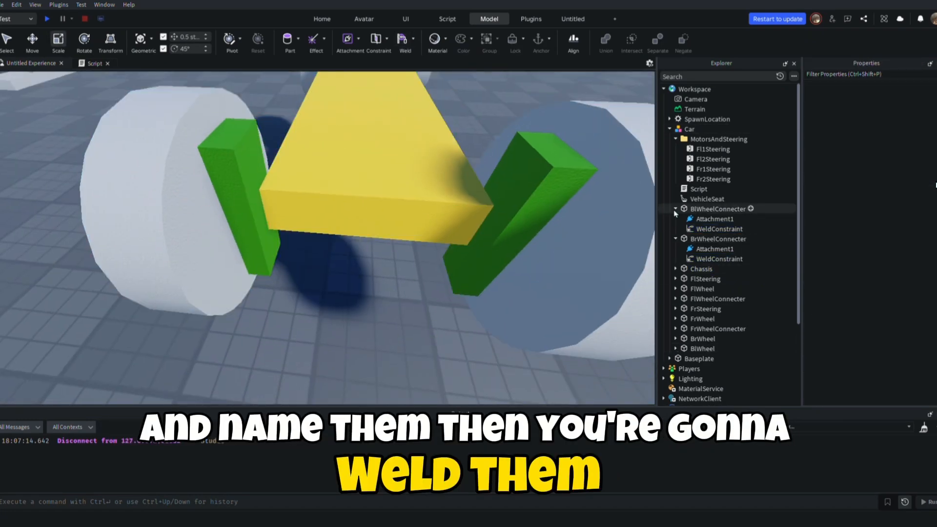
Move the HingeConstraints of BrWheel and BlWheel into the MotorsAndSteering folder
left_click(675, 210)
left_click(675, 219)
left_click(720, 219)
left_click(725, 211, "ctrl")
left_click(676, 309)
left_click(675, 299)
left_click(720, 319)
left_click(721, 351, "ctrl")
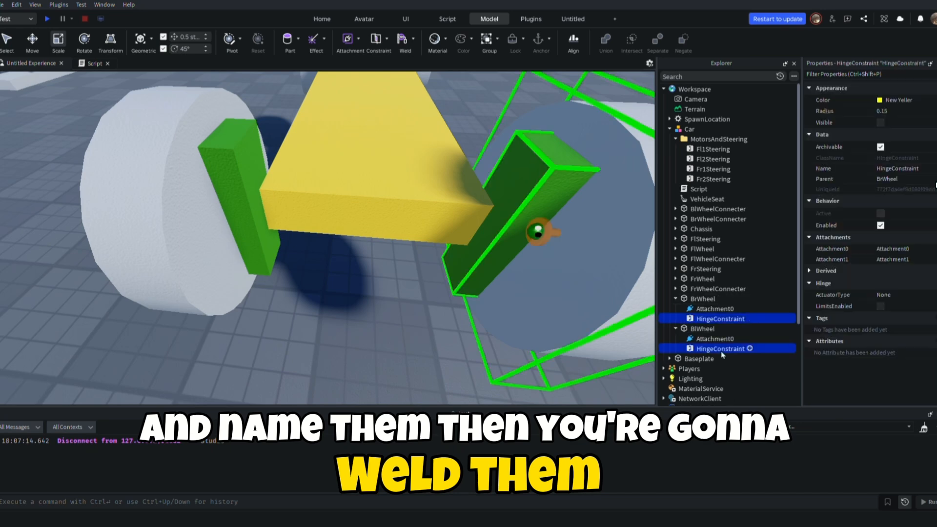
left_click_drag(721, 352, 718, 140)
Move the front wheel HingeConstraints from FlWheelConnecter and FrWheelConnecter into the MotorsAndSteering folder
left_click(676, 319)
left_click(676, 329)
left_click(680, 271)
left_click(676, 259)
left_click(676, 318)
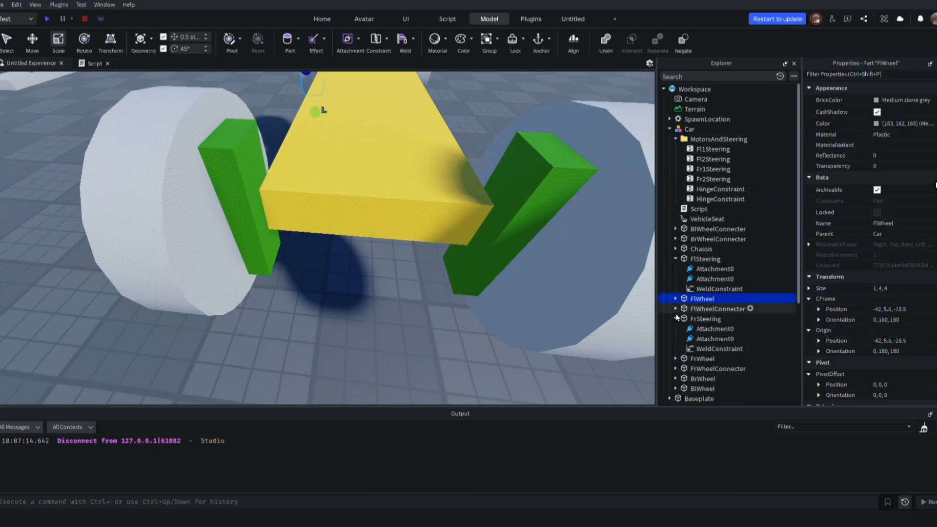
left_click(676, 260)
left_click(676, 290)
left_click(676, 280)
left_click(676, 349)
left_click(721, 389)
left_click(727, 321, "ctrl")
left_click_drag(727, 321, 719, 140)
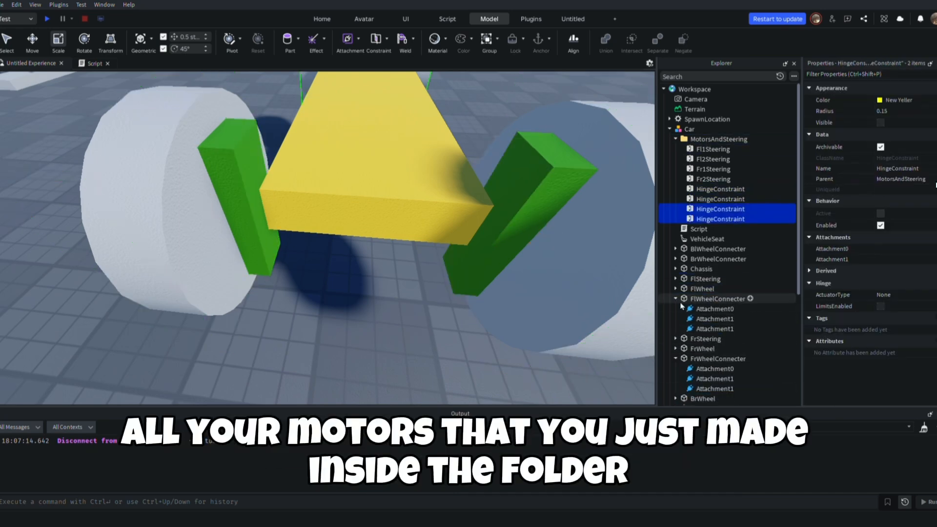
left_click(676, 299)
left_click(676, 329)
Rename the two rear wheel hinges in MotorsAndSteering as BrMotor and BlMotor
right_click_drag(566, 390, 566, 378)
scroll(566, 378, "down", 5)
left_click(722, 190)
left_click(730, 199)
left_click(761, 190)
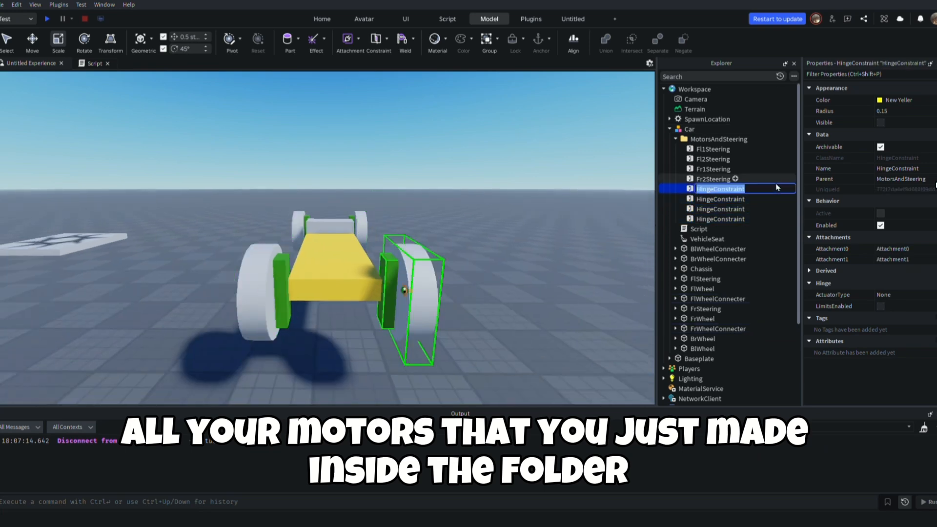
type("BrMotor")
key("Return")
key("Down")
key("F2")
type("BlMot")
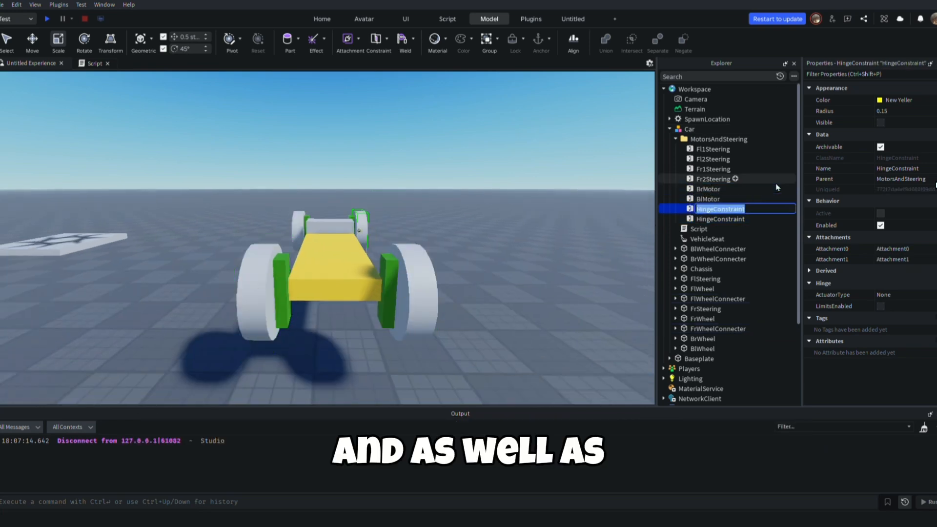
type("FrMotor")
Rename the two front wheel hinges in MotorsAndSteering as FrMotor and FlMotor
key("Return")
key("Down")
key("F2")
type("Fl")
Set the four wheel hinges BrMotor, BlMotor, FrMotor and FlMotor to ActuatorType Motor with a MotorMaxTorque of 10000
left_click(720, 189)
left_click(742, 220, "shift")
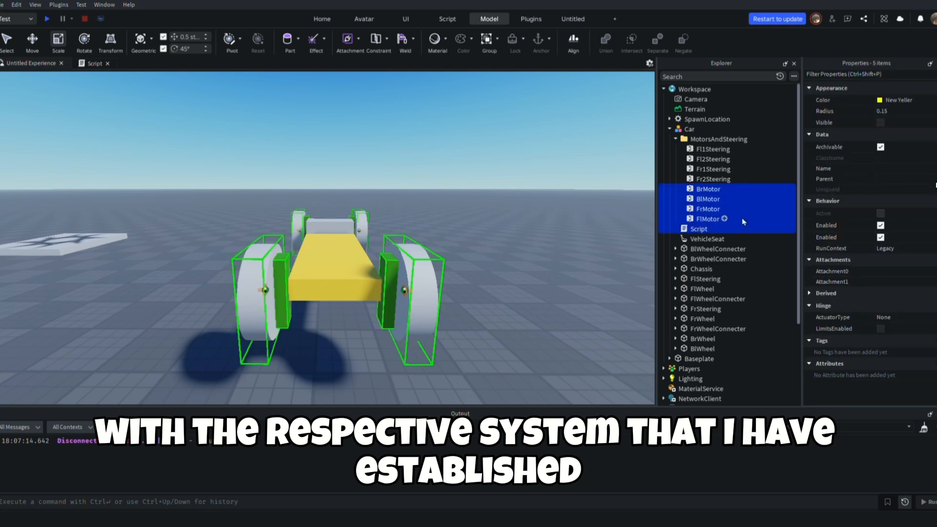
left_click(890, 296)
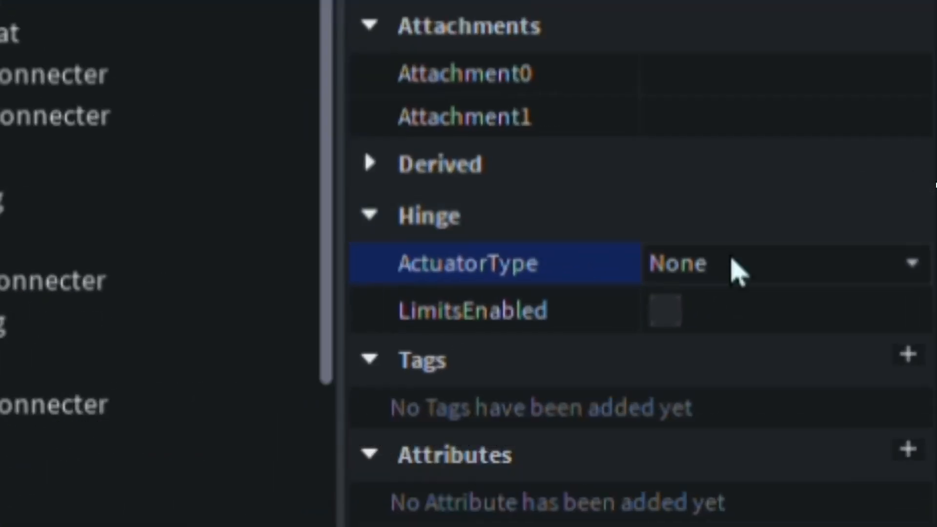
left_click(737, 298)
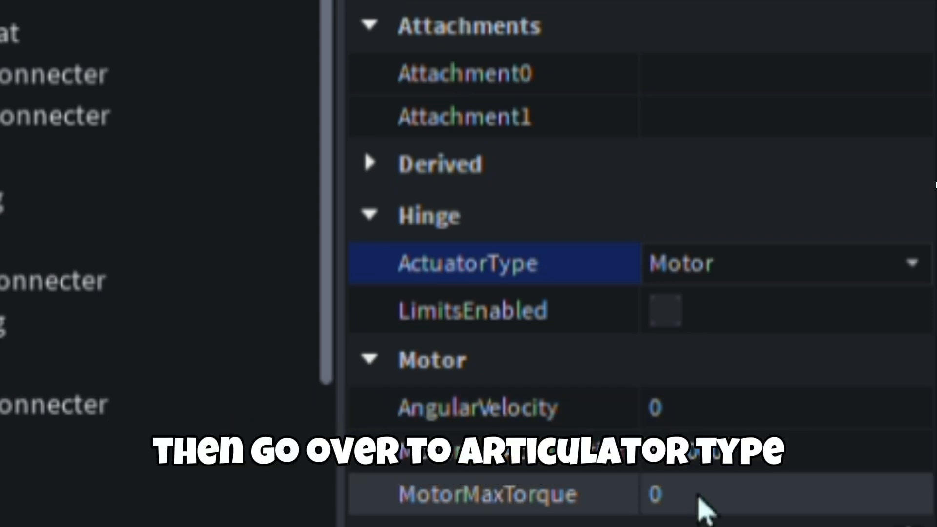
left_click(703, 498)
type("100")
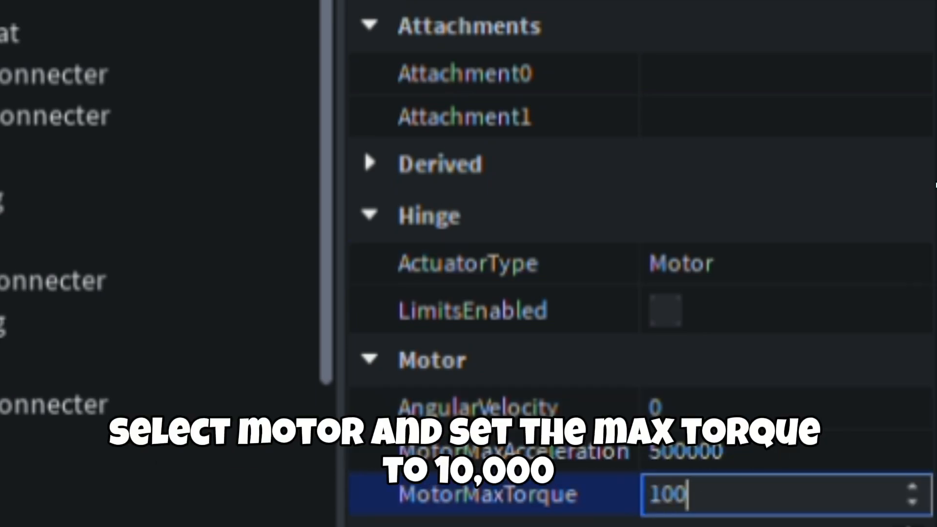
type("00")
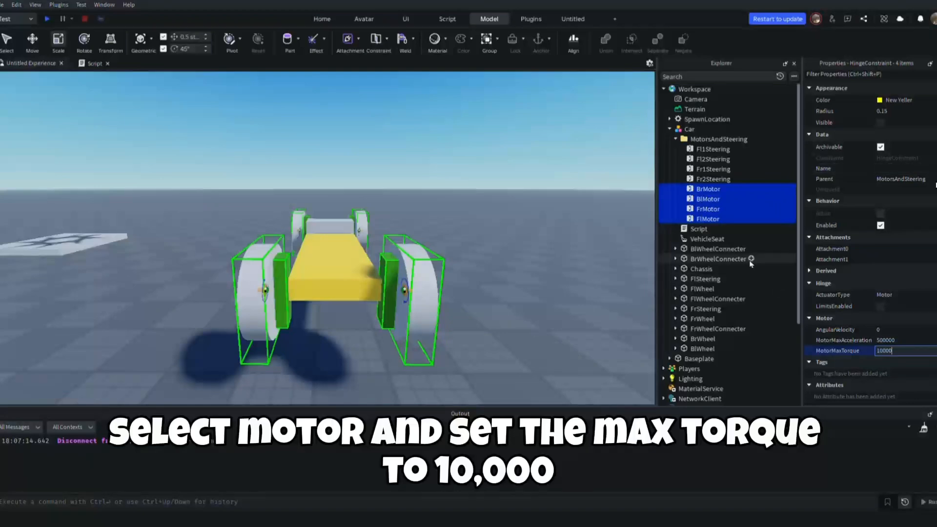
key("Return")
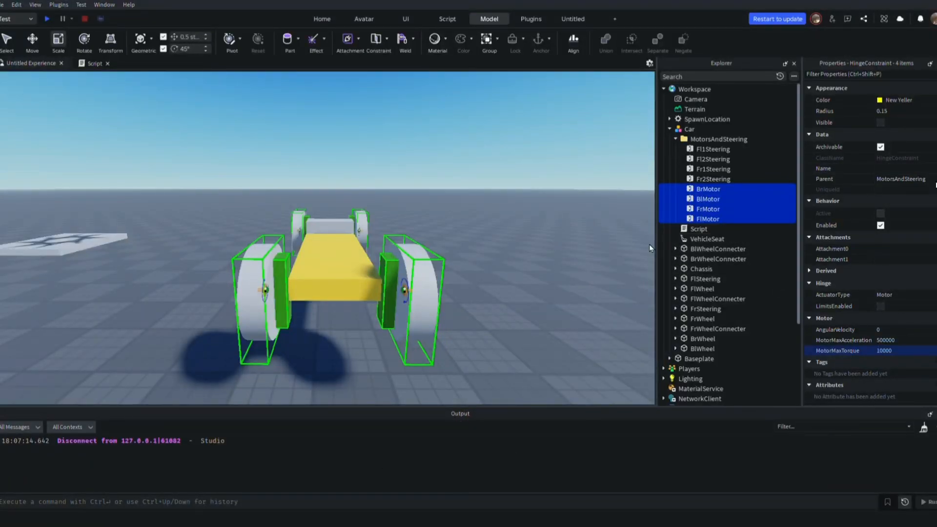
scroll(781, 242, "down", 4)
scroll(736, 238, "up", 4)
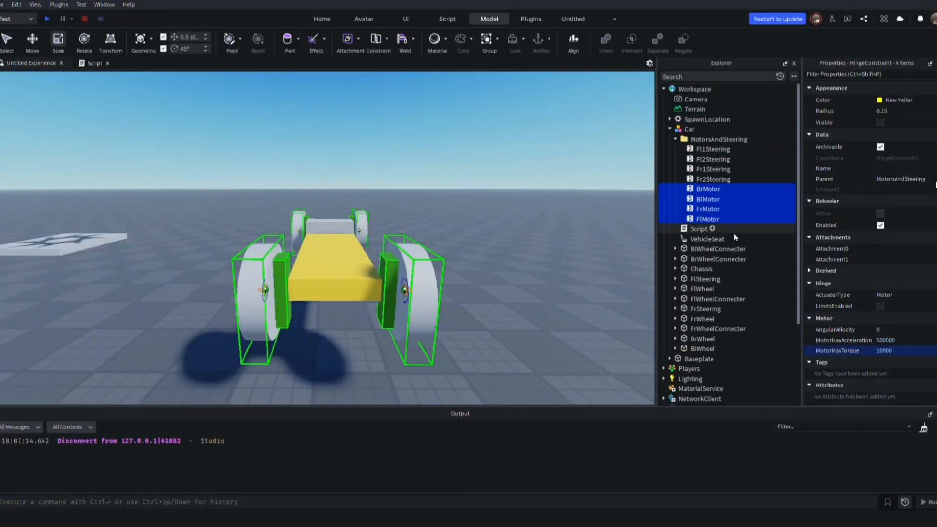
Add the comment "-- Motor Hinges --" below the steering handler in the car's script
double_click(699, 229)
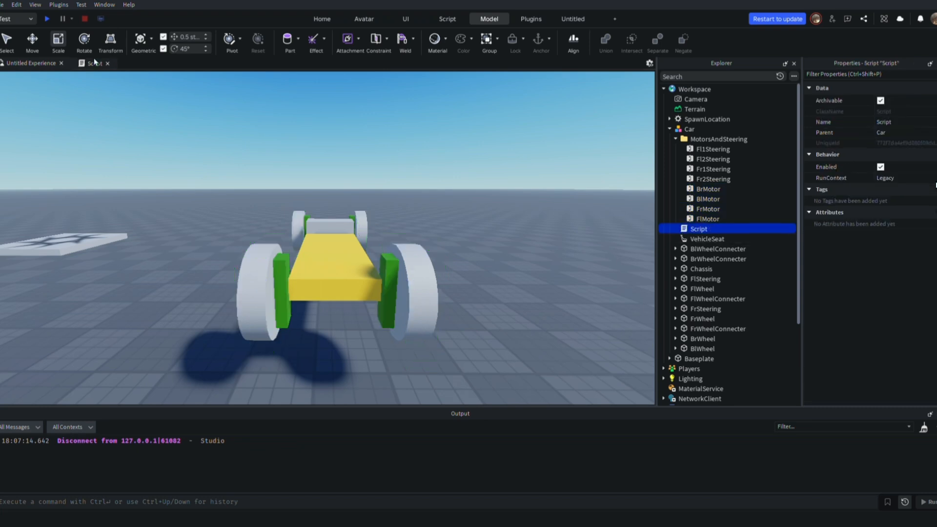
type("-- Motor")
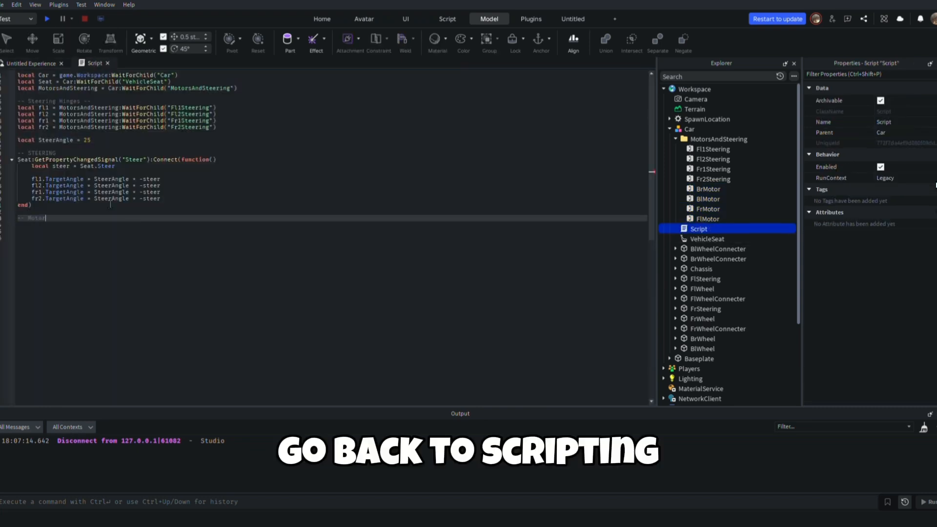
type(" Hinges --")
key("Return")
key("Return")
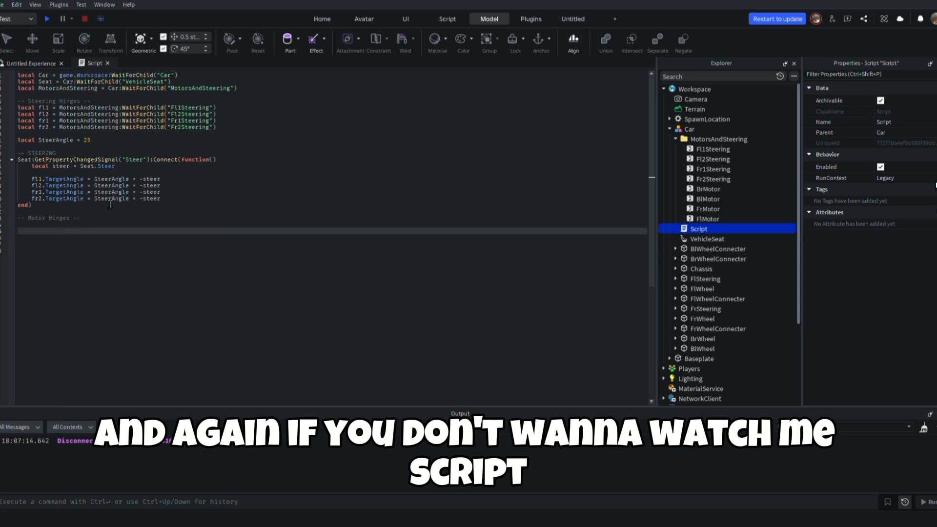
Declare local motor hinge variables brm, brm, flm and frm, waiting for BlMotor, BrMotor, FlMotor and FrMotor in MotorsAndSteering
key("BackSpace")
type("local brm = MotorsAndSteering:WaitForChild(\"Blm")
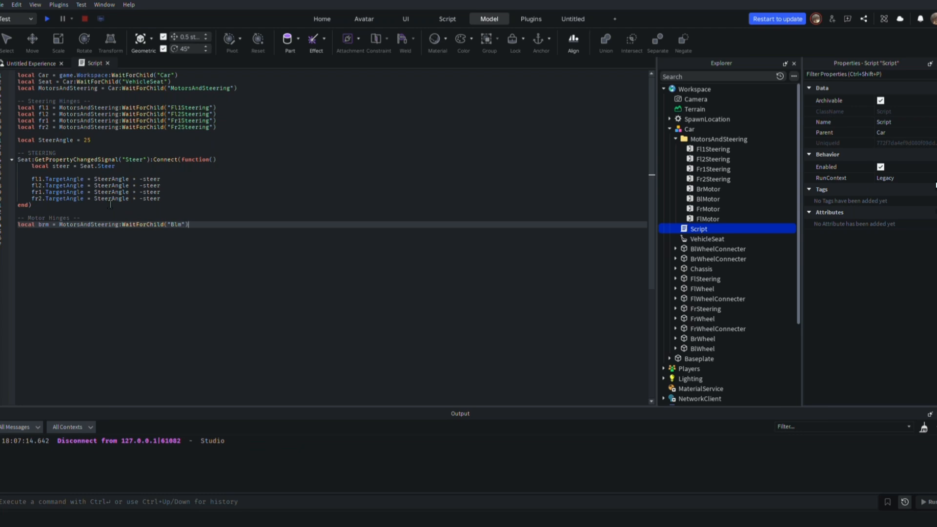
key("Return")
type("local brm = MotorsAndSteering:WaitForChild(\"Brm")
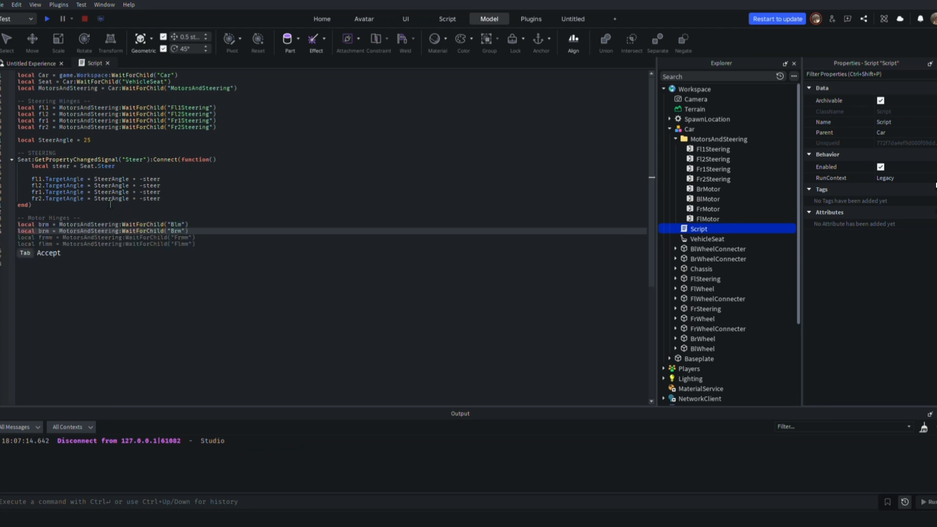
key("Up")
key("Down")
type("B")
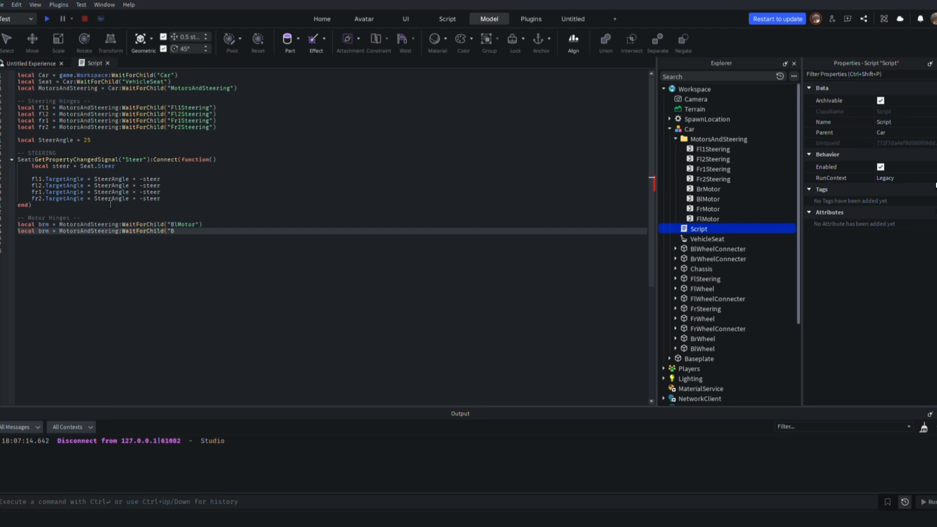
key("Tab")
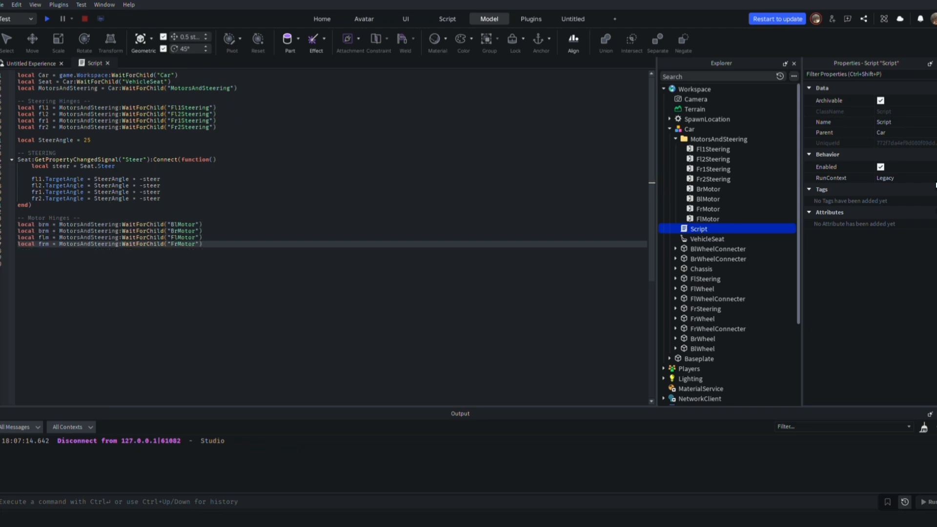
Add a "-- DRIVING" comment and a Seat ThrottleFloat property-changed handler that stores Seat.ThrottleFloat in a local throttle variable
key("Return")
key("Return")
key("Return")
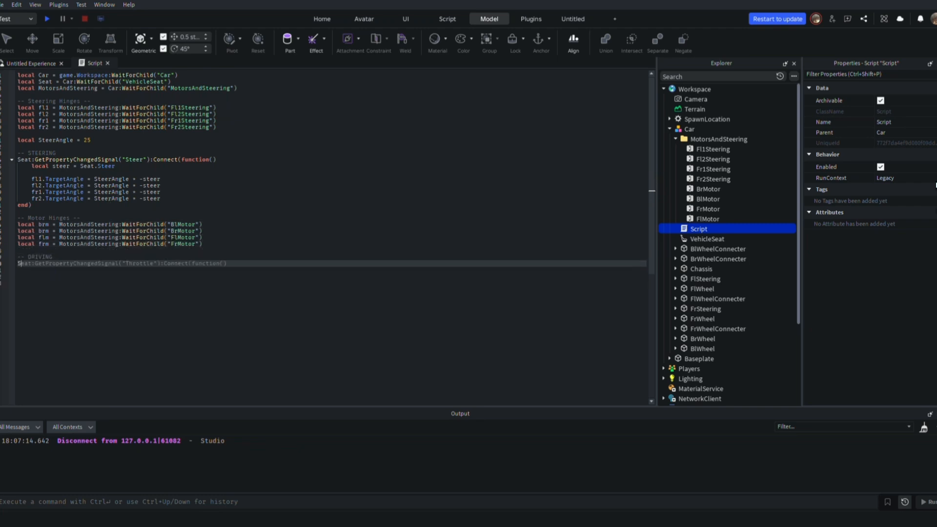
type("Seat:GetPropertyChangedSignal(\"ThrottleFloat\"):Connect(function(")
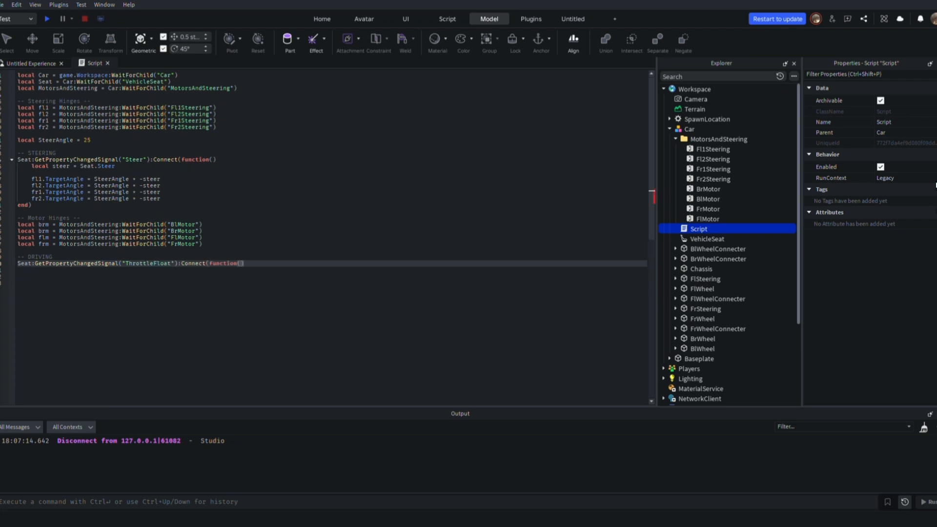
key("Return")
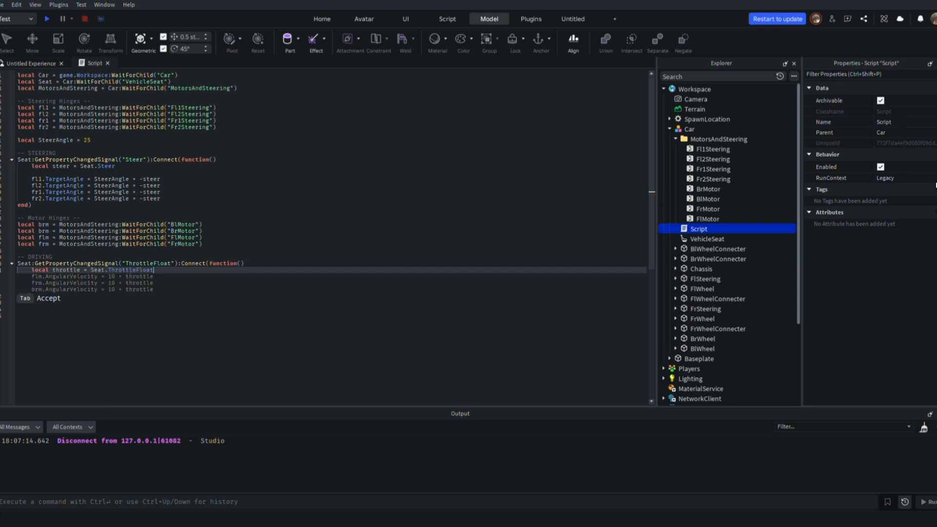
key("Return")
Declare local MaxSpeed = 50 between the motor hinge variables and the driving handler
left_click(211, 256)
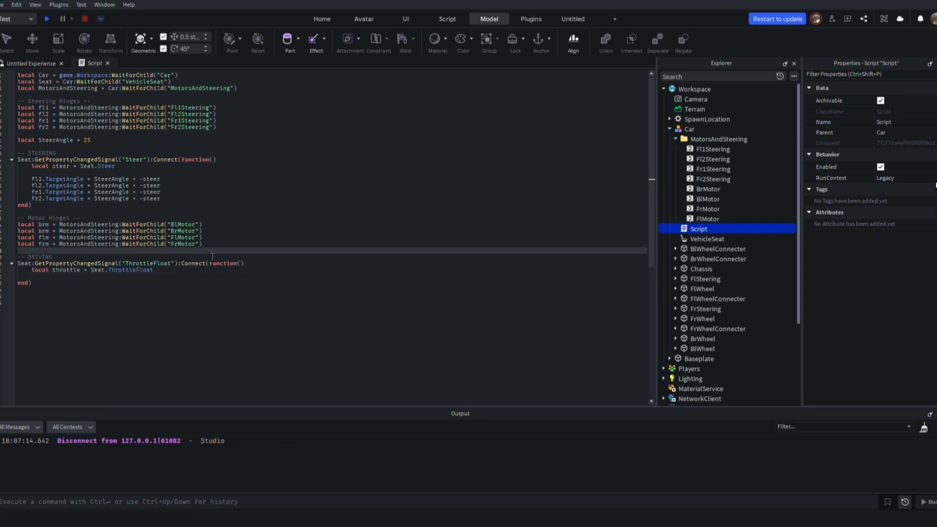
left_click(216, 245)
key("Return")
key("Return")
type("MaxSpeed")
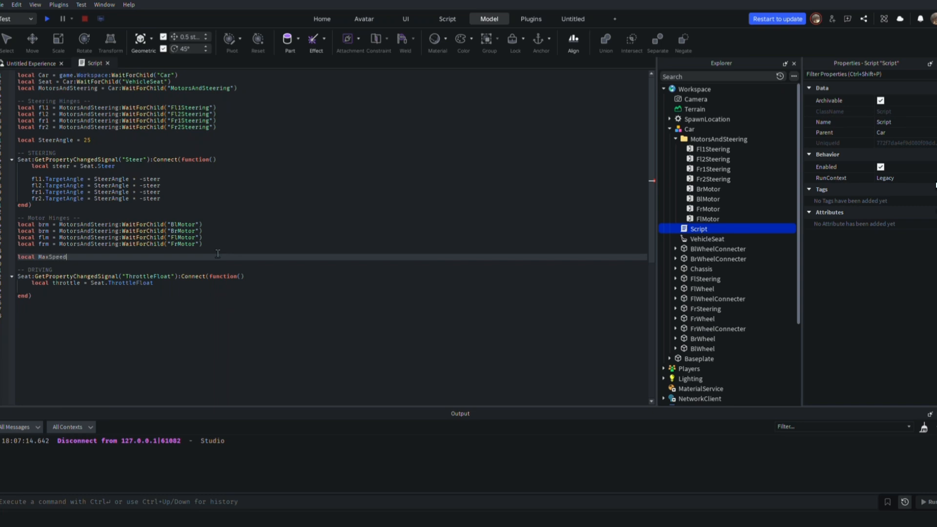
type("50")
Set the AngularVelocity of blm, brm, flm and frm to MaxSpeed * throttle inside the driving handler
left_click(186, 311)
left_click(168, 286)
key("Return")
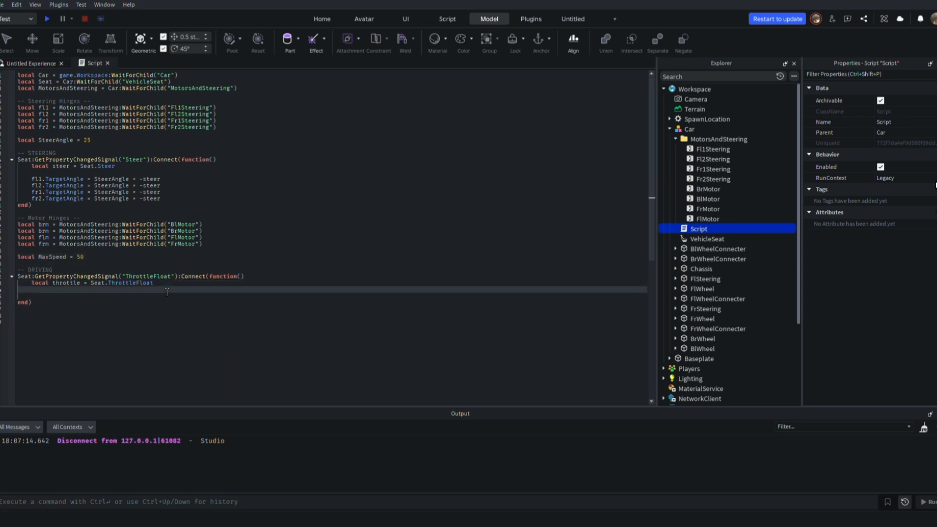
key("BackSpace")
key("BackSpace")
left_click(167, 292)
key("Return")
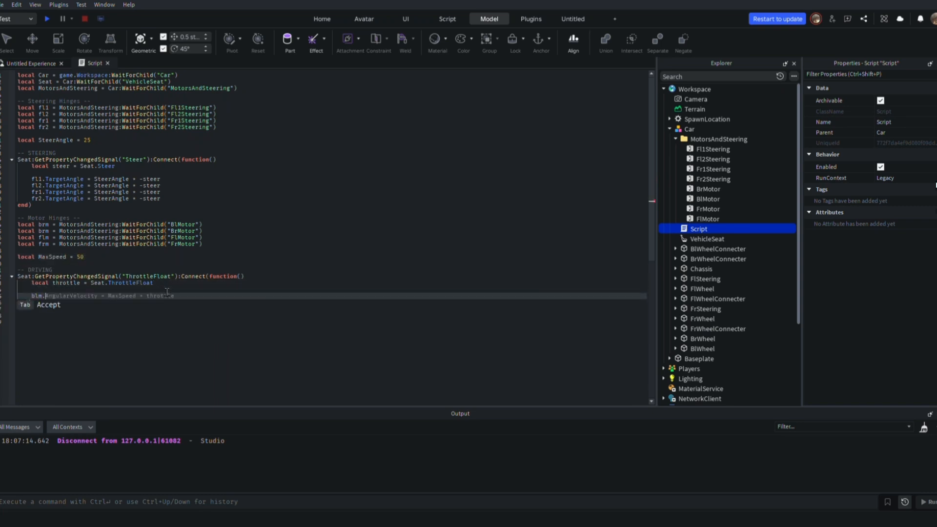
key("Tab")
left_click(88, 348)
Playtest the car, open the script error from the output, and stop the playtest
left_click(46, 19)
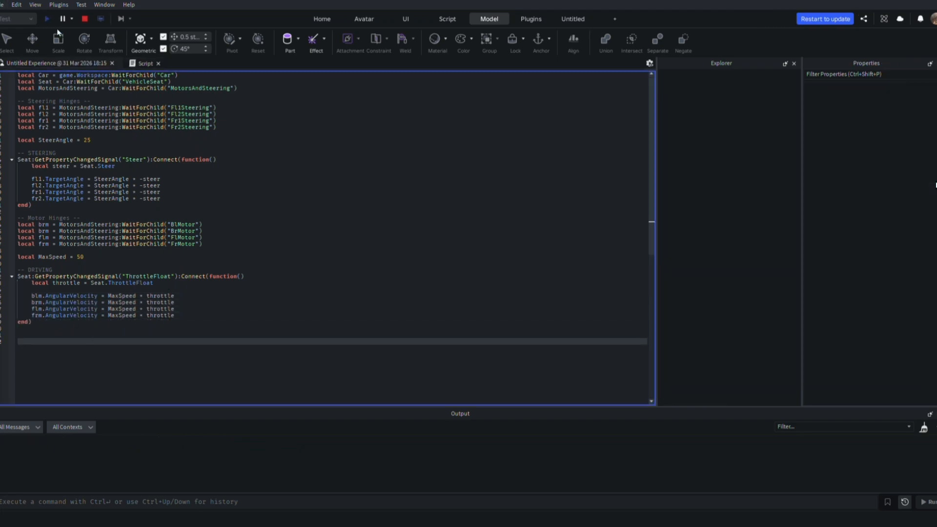
left_click(231, 462)
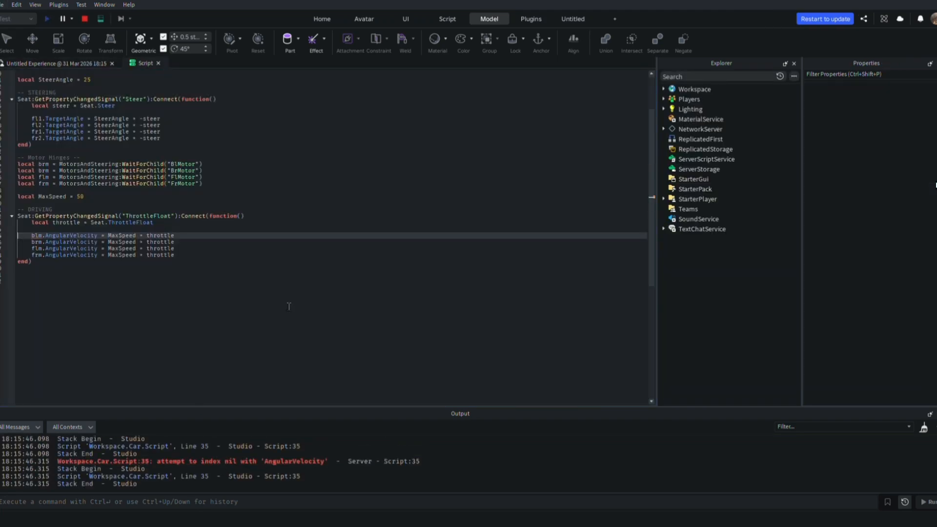
left_click(664, 90)
left_click(670, 129)
left_click(84, 19)
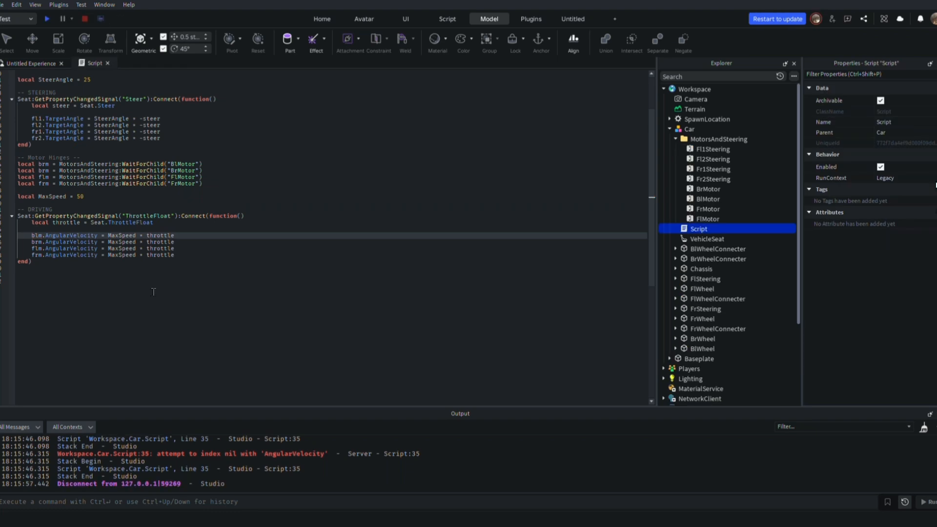
Examine the AngularVelocity error against the BrMotor properties and the full car script
left_click(705, 190)
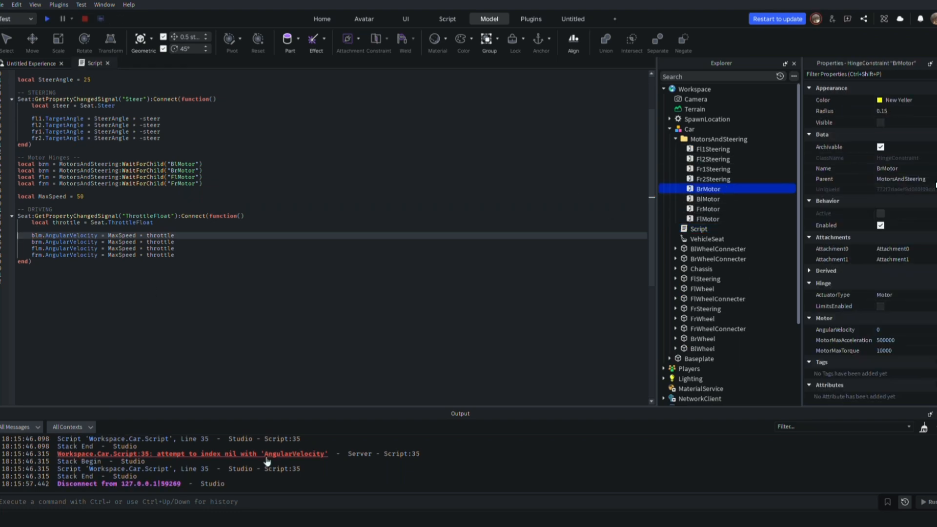
scroll(247, 403, "up", 3)
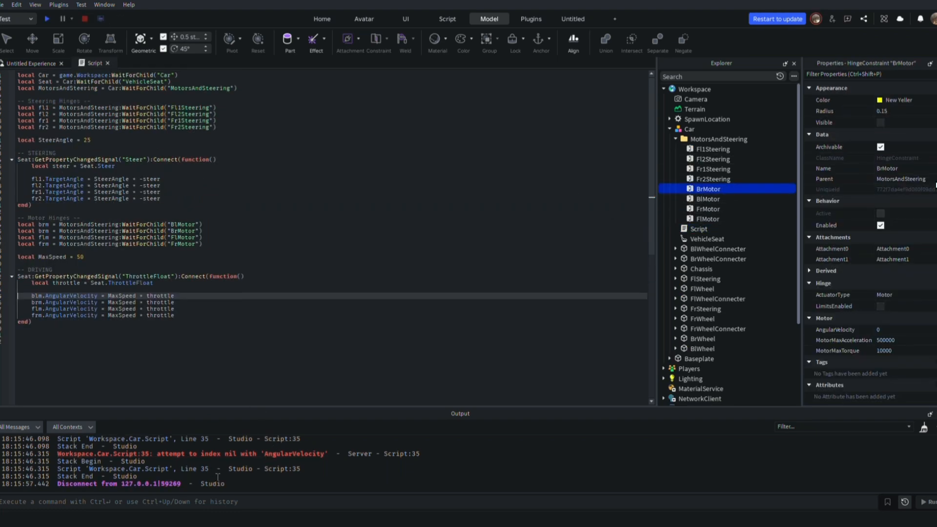
left_click(223, 387)
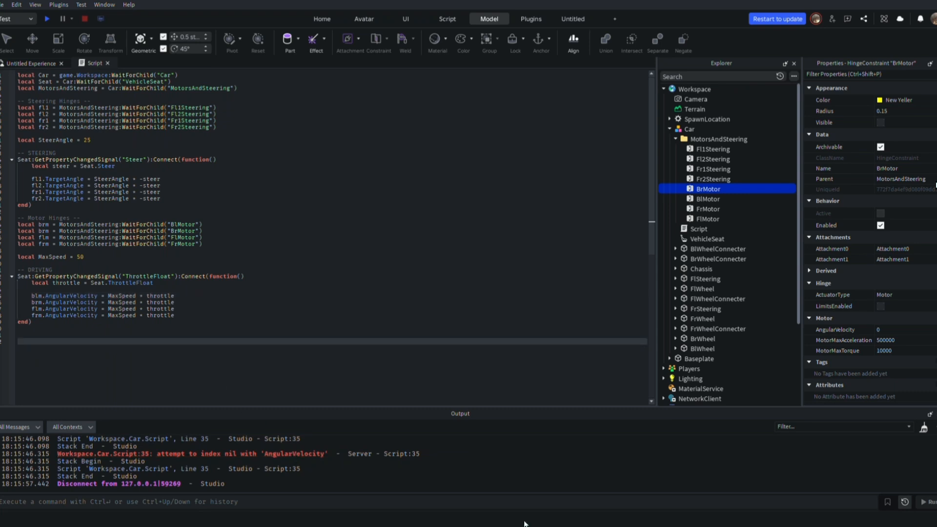
left_click_drag(226, 484, 1, 446)
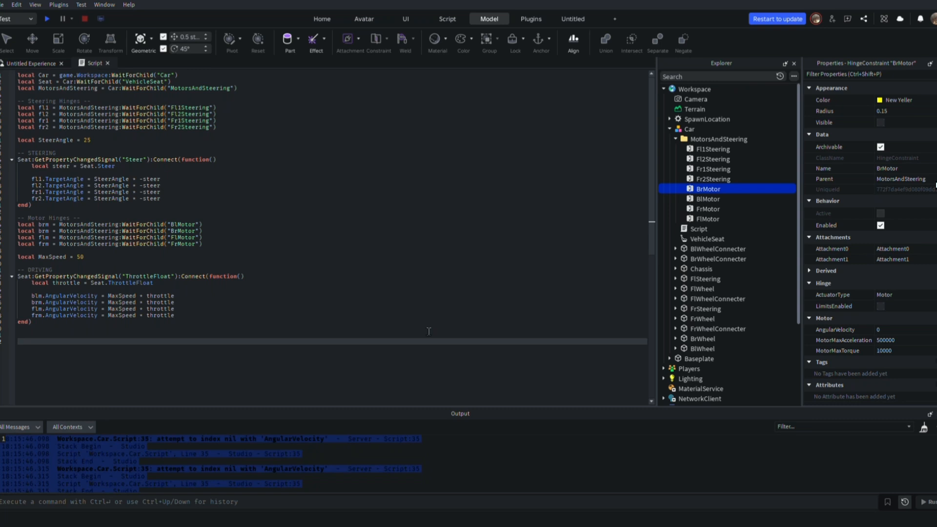
left_click(245, 360)
key("ctrl+a")
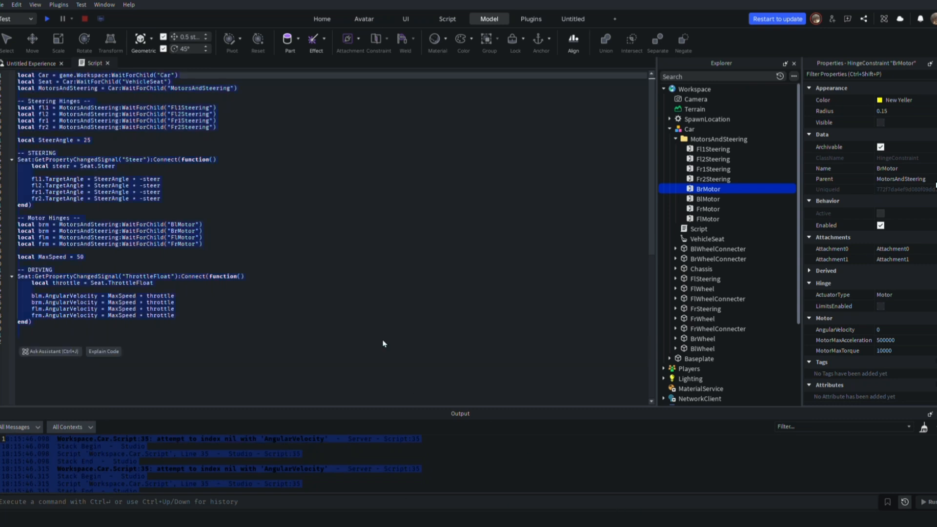
left_click(432, 350)
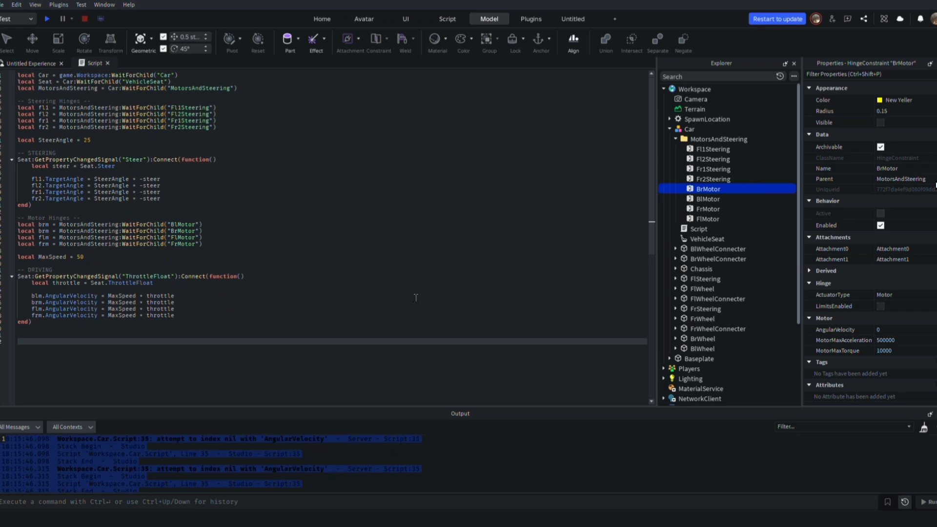
Rename the script variable that waits for BlMotor to blm
left_click(196, 180)
left_click(207, 349)
left_click(324, 452)
left_click(47, 225)
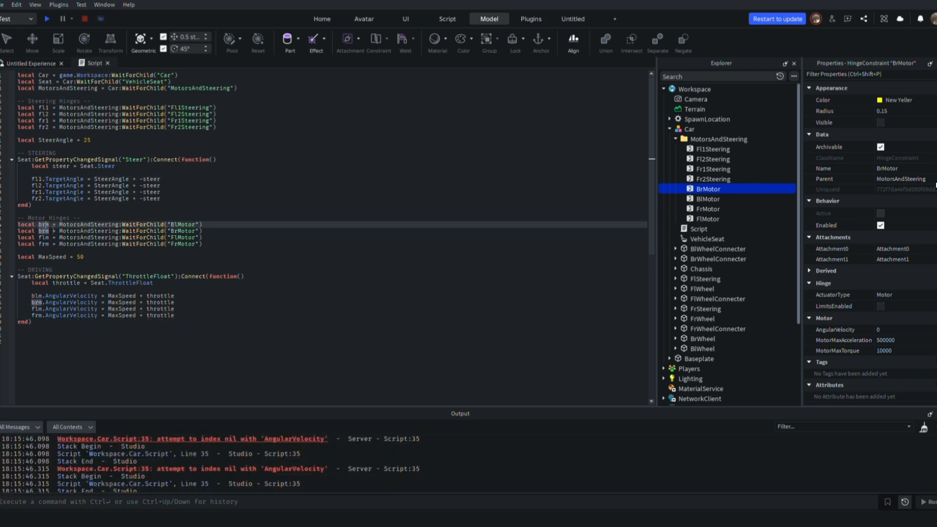
left_click(186, 440)
Playtest the corrected script from the car's seat, checking how the wheels drive, and stop the playtest
left_click(47, 18)
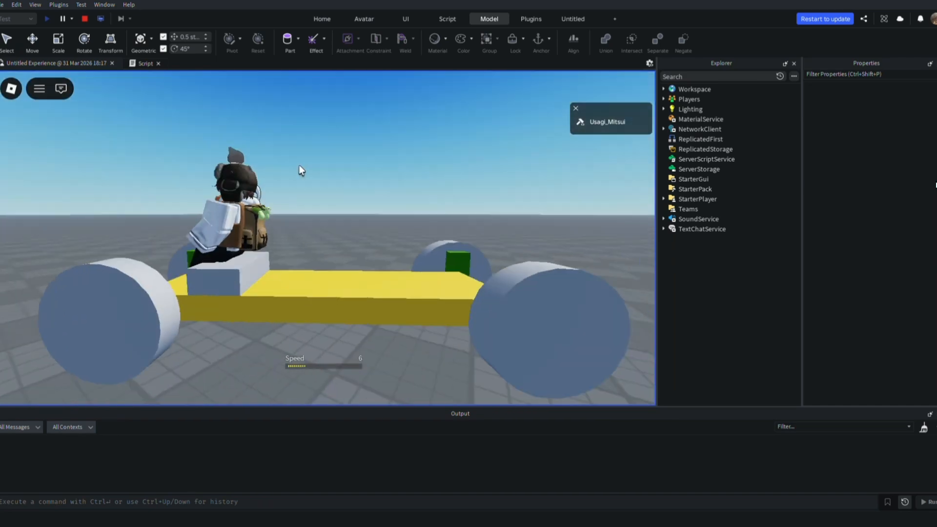
right_click_drag(299, 165, 298, 165)
right_click_drag(458, 202, 458, 202)
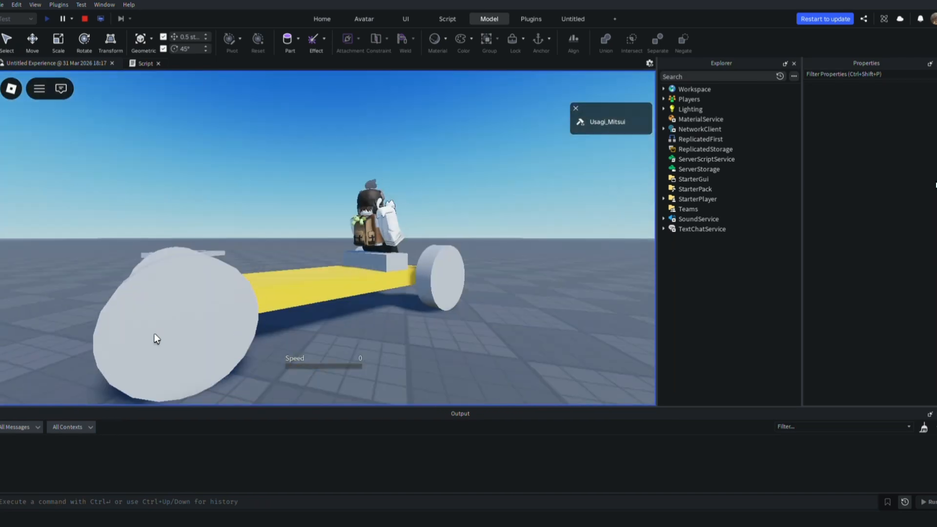
left_click(84, 19)
Negate throttle in the brm and frm AngularVelocity lines of the driving handler
scroll(49, 305, "up", 4, "ctrl")
scroll(49, 306, "down", 5)
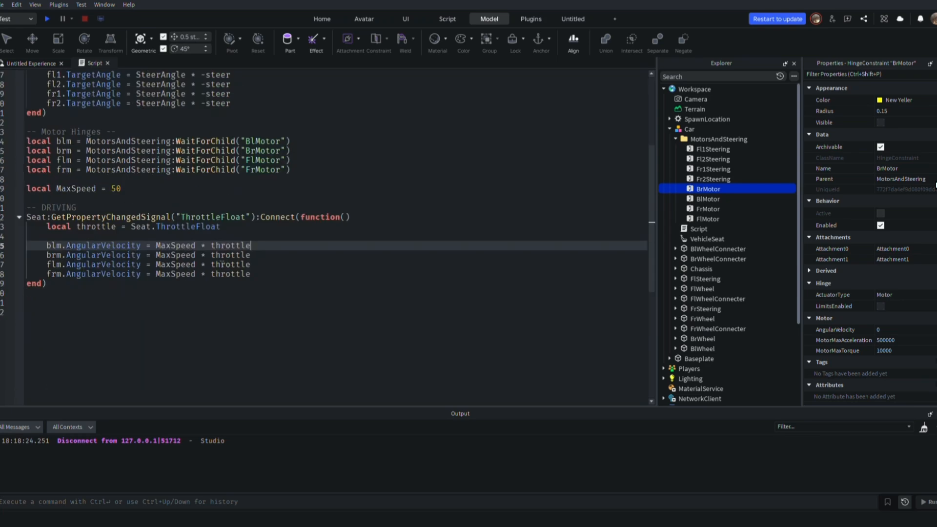
left_click(211, 255)
type("-")
left_click(211, 274)
type("-")
Playtest the car with the negated throttle values by walking to it and driving forward
left_click(46, 19)
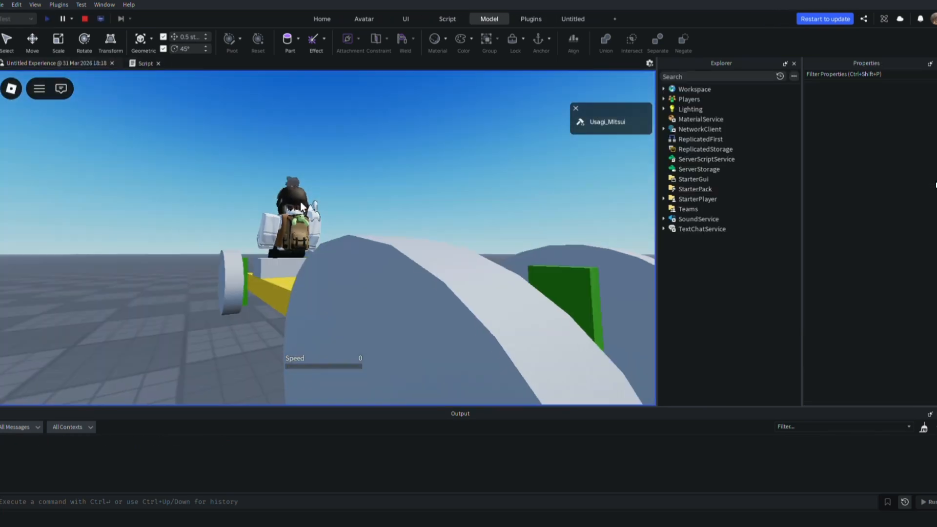
right_click_drag(301, 207, 301, 207)
scroll(301, 207, "down", 4)
key("w")
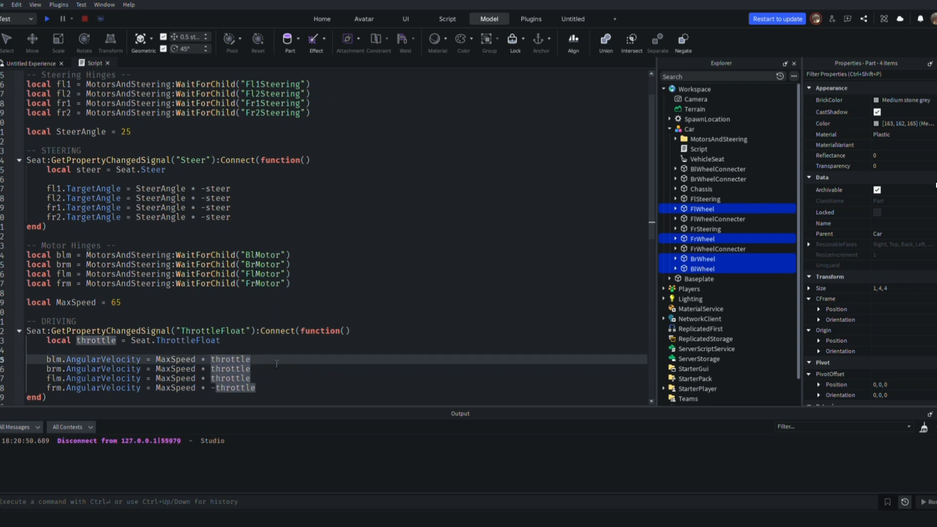
Run a playtest with only frm's throttle negated, get into the car, and test driving and turning
left_click(47, 19)
key("w")
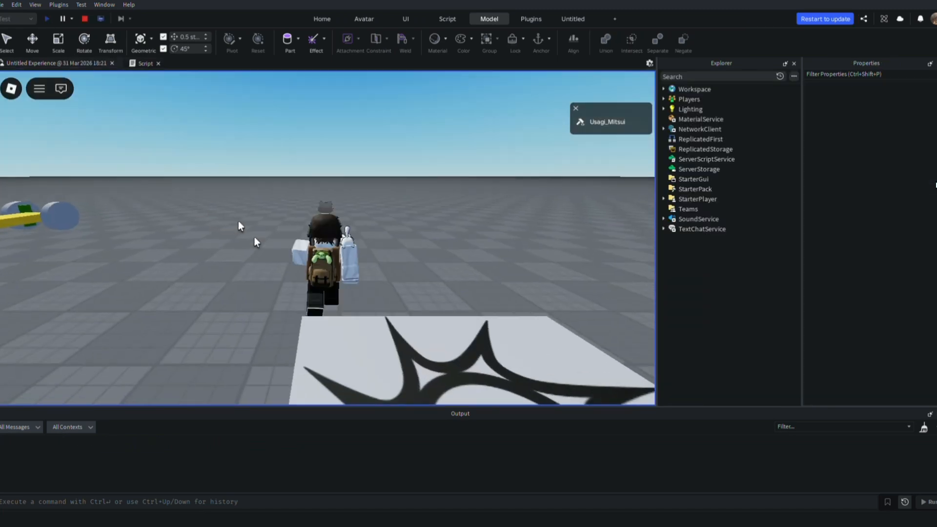
right_click_drag(254, 237, 254, 237)
key("w")
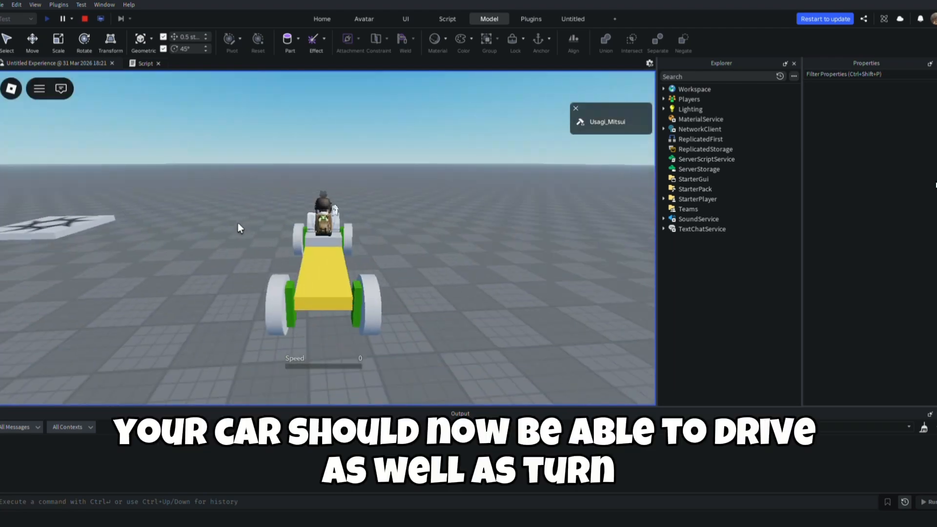
key("w")
key("w")
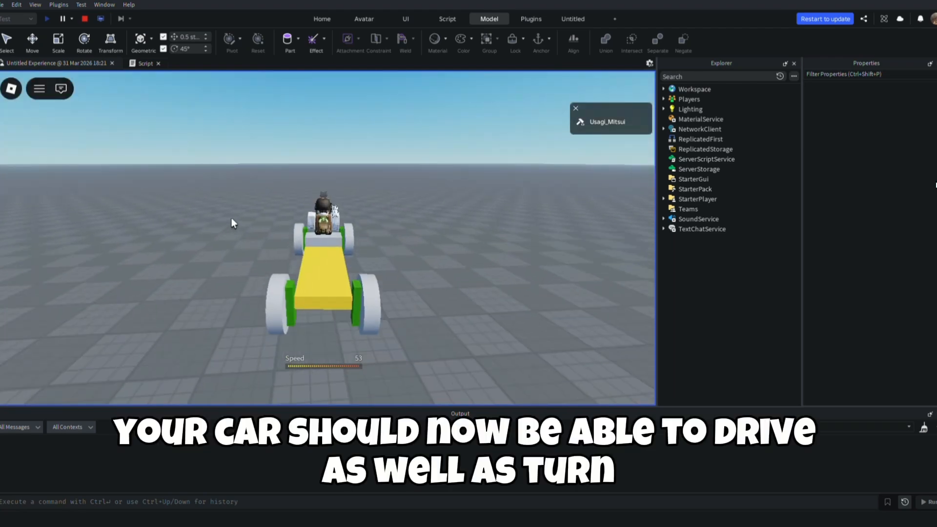
key("w")
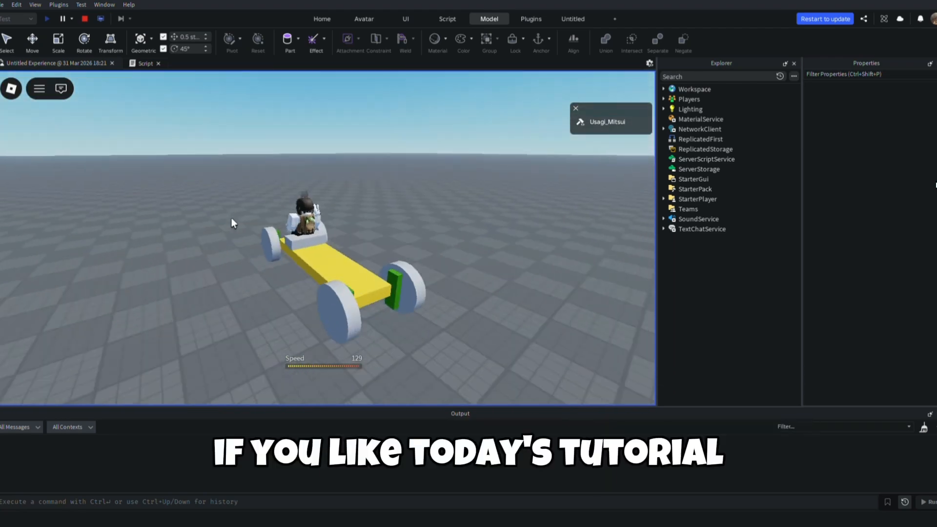